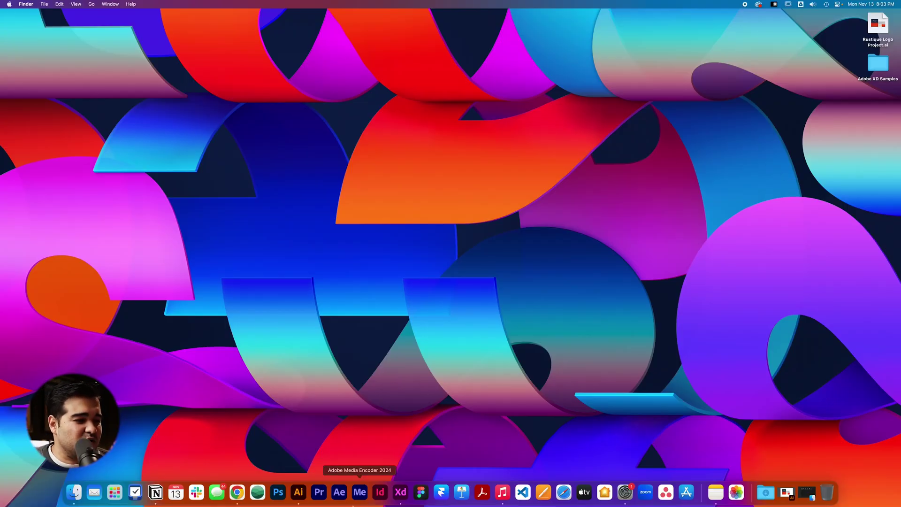
# - Switch to Adobe XD and look through the artboards of the Dribbble posts template, finishing on the landing page template
pyautogui.click(401, 493)
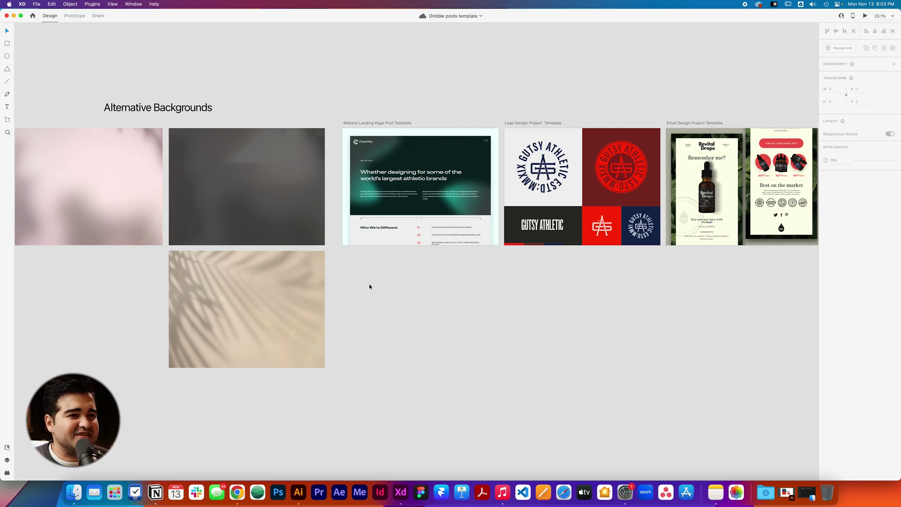
pyautogui.hscroll(-2, 153, 129)
pyautogui.hscroll(10, 358, 296)
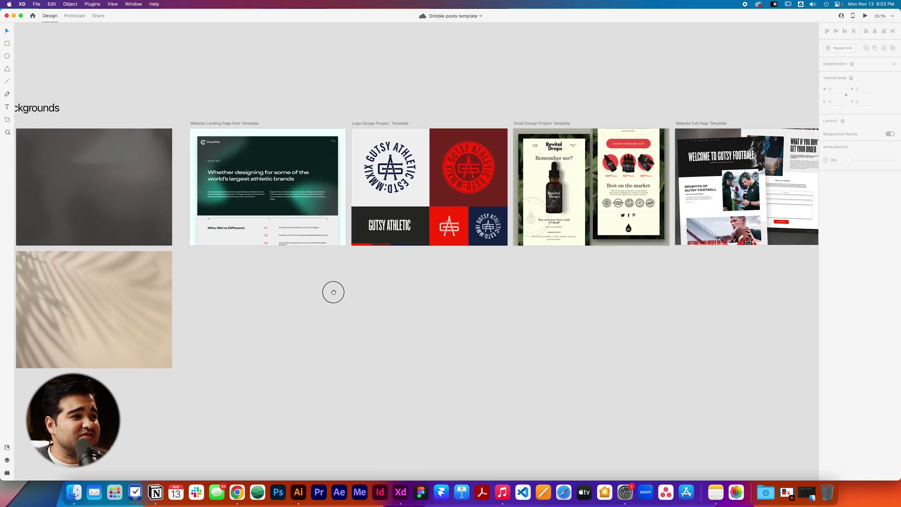
pyautogui.hscroll(2, 358, 111)
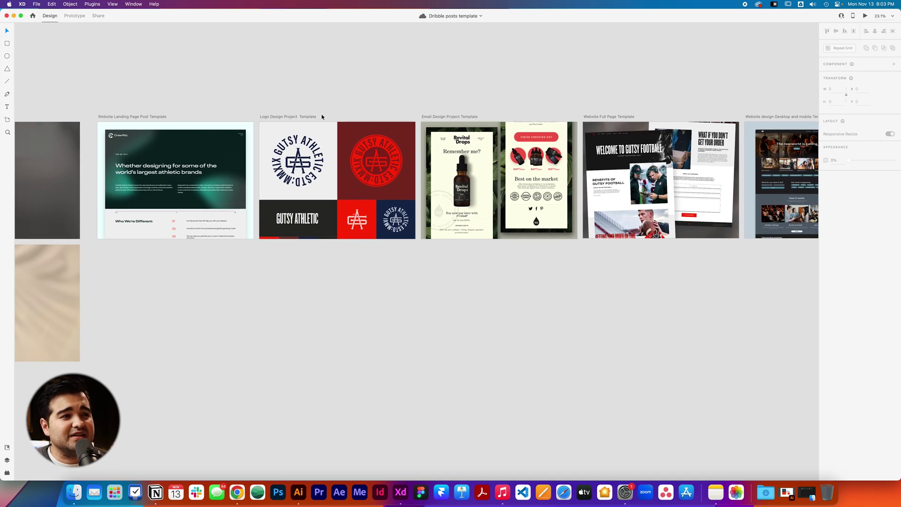
pyautogui.hscroll(10, 420, 226)
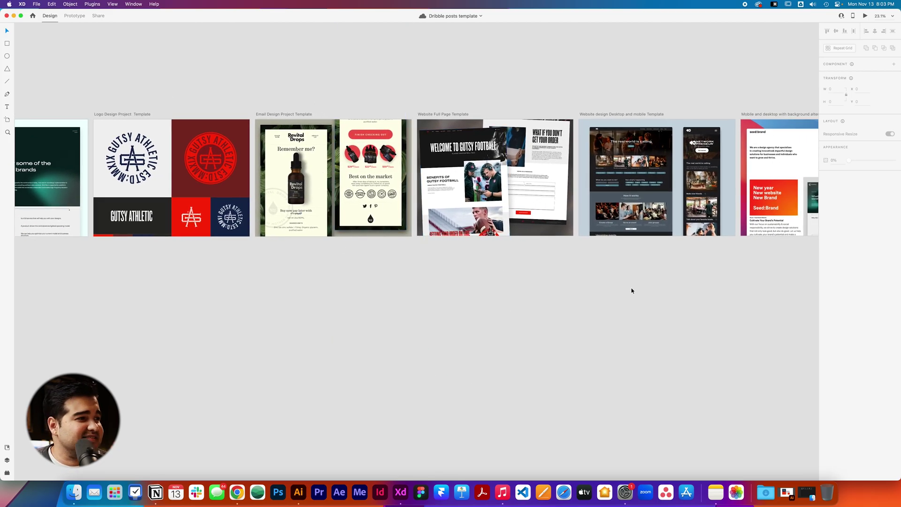
pyautogui.hscroll(20, 631, 185)
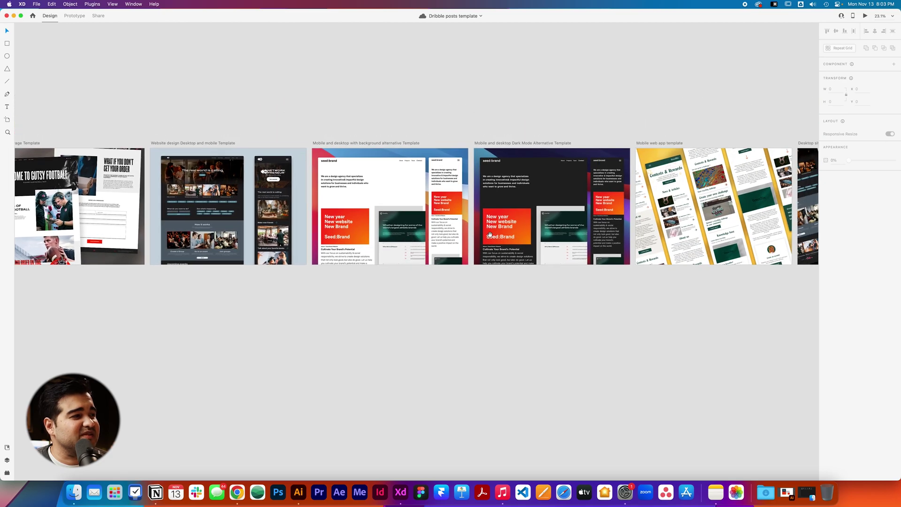
pyautogui.hscroll(5, 511, 229)
pyautogui.hscroll(-20, 540, 239)
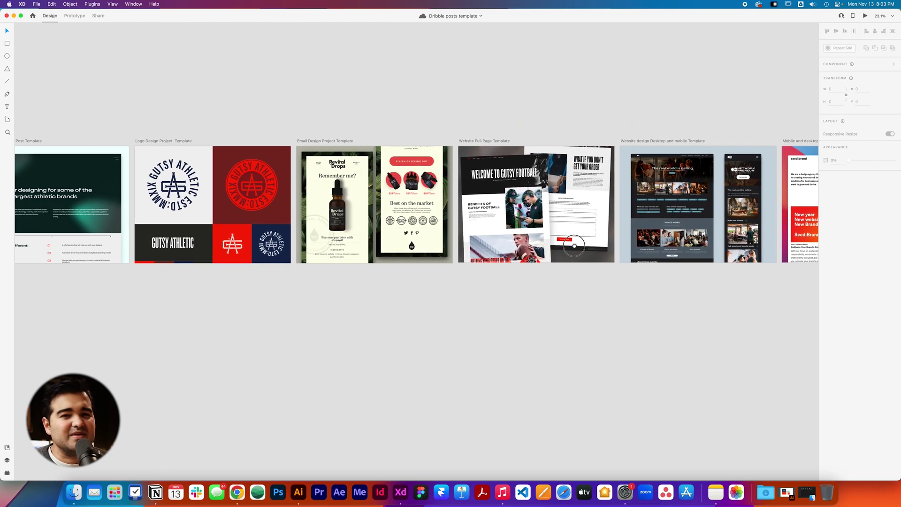
pyautogui.hscroll(-7, 329, 211)
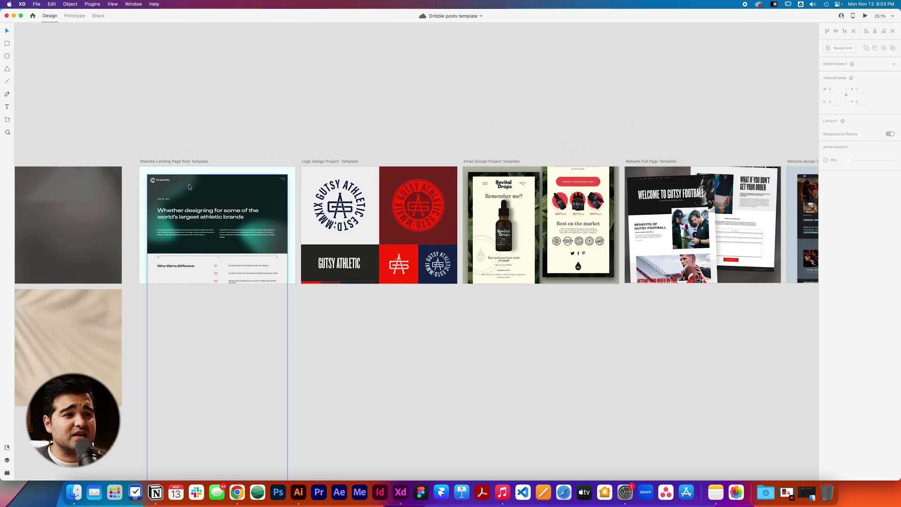
pyautogui.scroll(2, 189, 187)
pyautogui.scroll(5, 189, 187)
pyautogui.hscroll(-4, 279, 144)
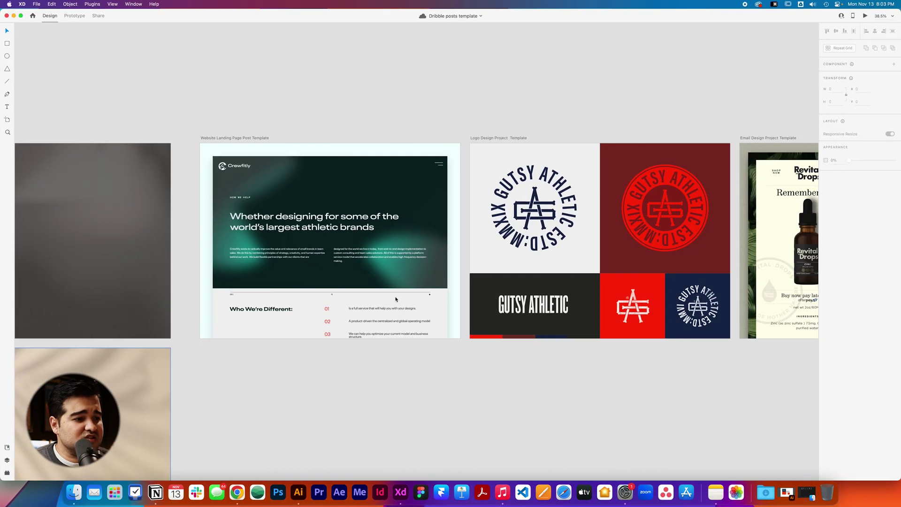
# - Open the Adobe XD Samples folder from the Desktop in Finder and preview the abandoned cart email and Home page.png images
pyautogui.rightClick(73, 492)
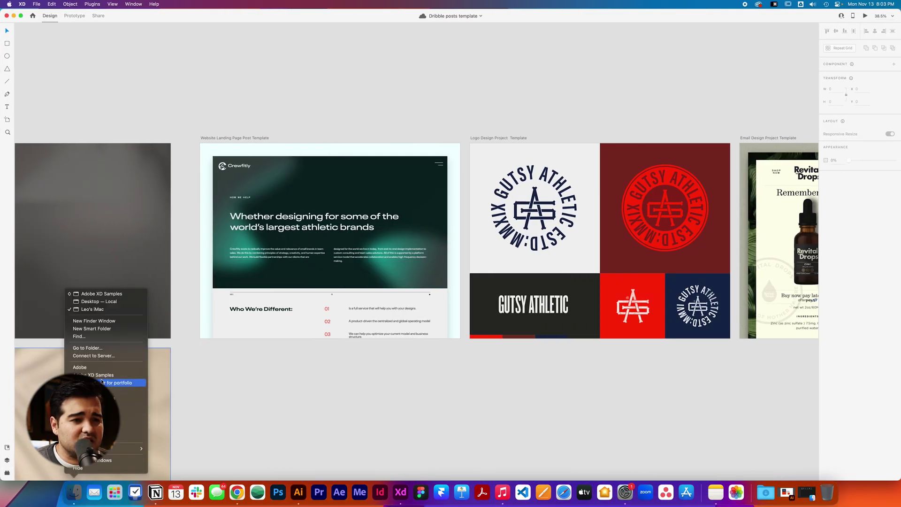
pyautogui.click(98, 302)
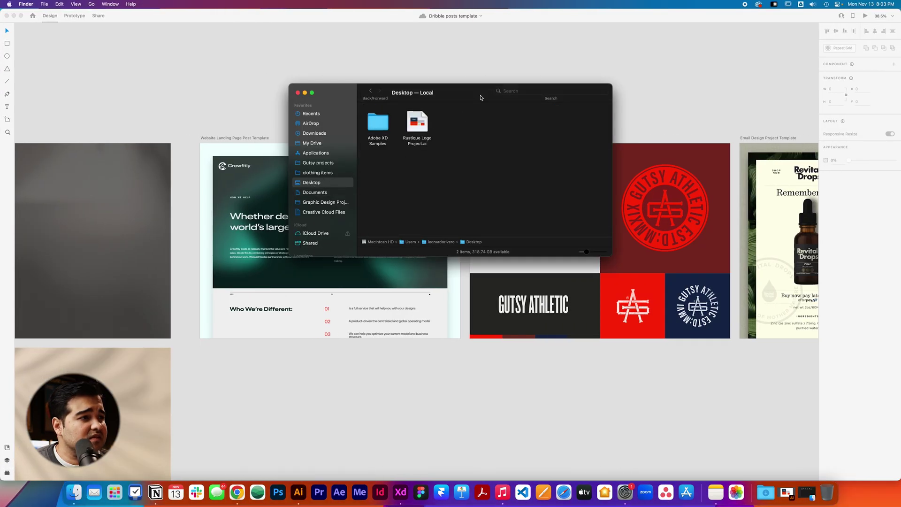
pyautogui.doubleClick(388, 124)
pyautogui.click(375, 124)
pyautogui.press('space')
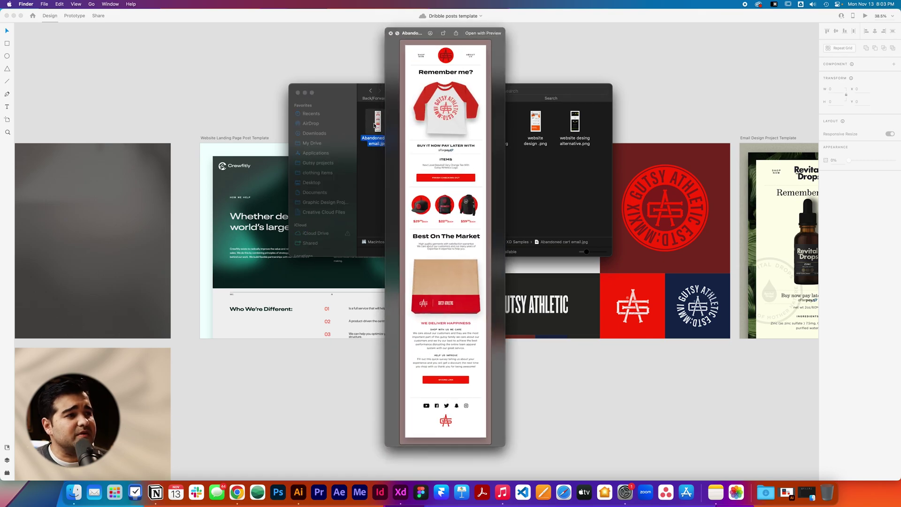
pyautogui.press('Right')
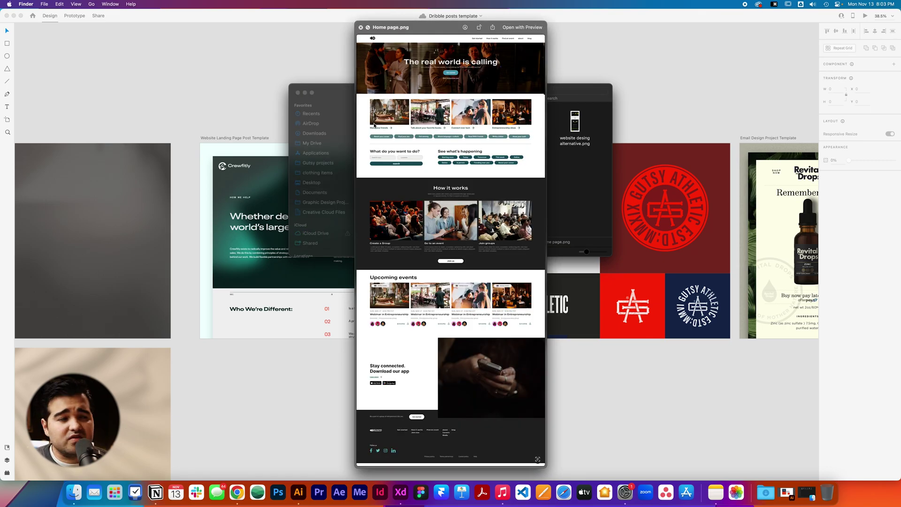
pyautogui.press('space')
# - Replace the website mockup on the Website Landing Page Post Template artboard with Home page.png from the samples folder
pyautogui.moveTo(419, 129); pyautogui.dragTo(257, 246)
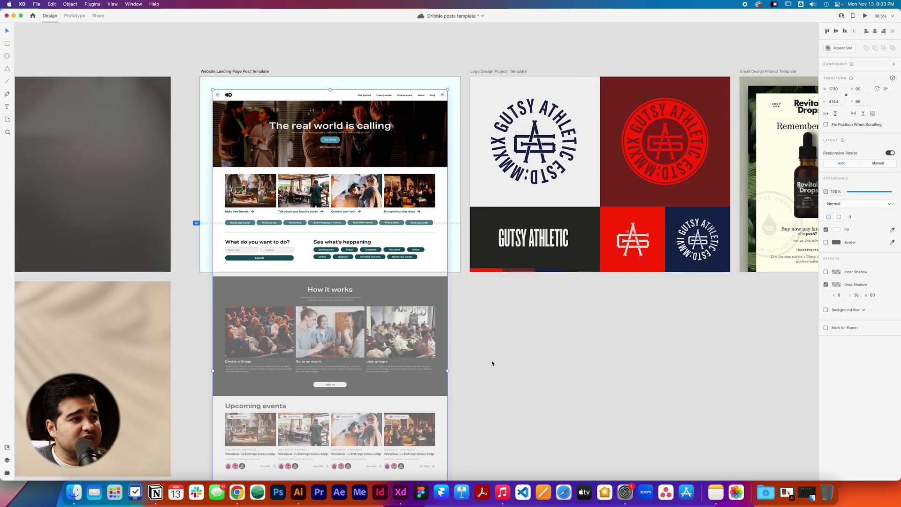
pyautogui.scroll(2, 492, 363)
pyautogui.click(498, 352)
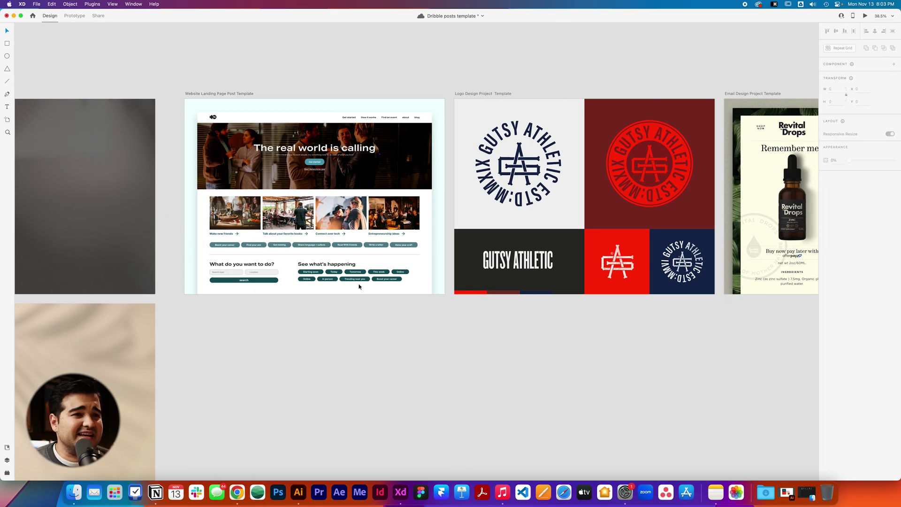
# - Duplicate the dark grey alternative background onto the Website Landing Page Post Template artboard and send it behind the homepage image
pyautogui.hscroll(-5, 235, 160)
pyautogui.click(119, 168)
pyautogui.hscroll(-10, 120, 168)
pyautogui.scroll(2, 119, 168)
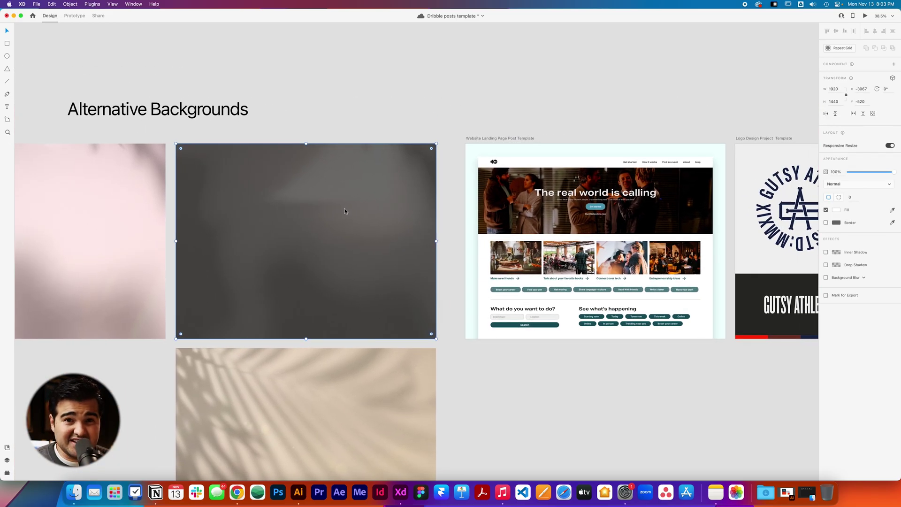
pyautogui.moveTo(339, 210); pyautogui.dragTo(607, 198)
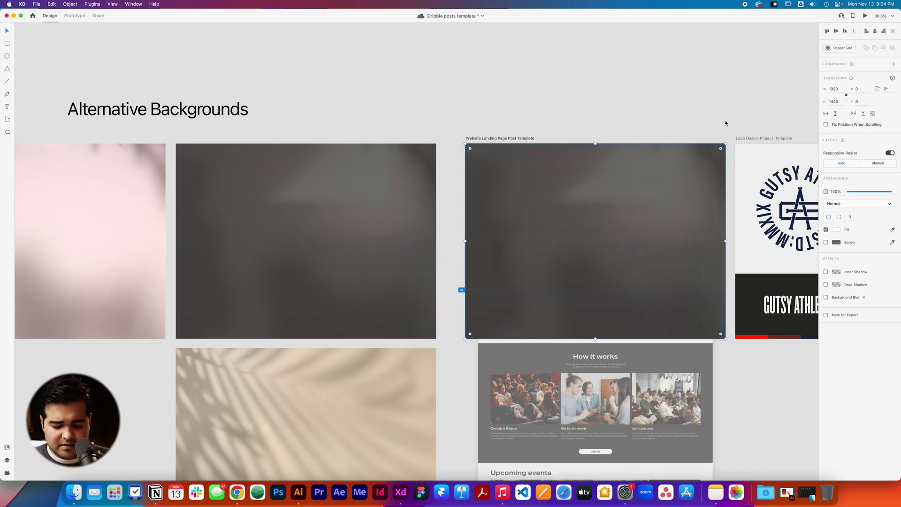
pyautogui.press('shift+super+bracketleft')
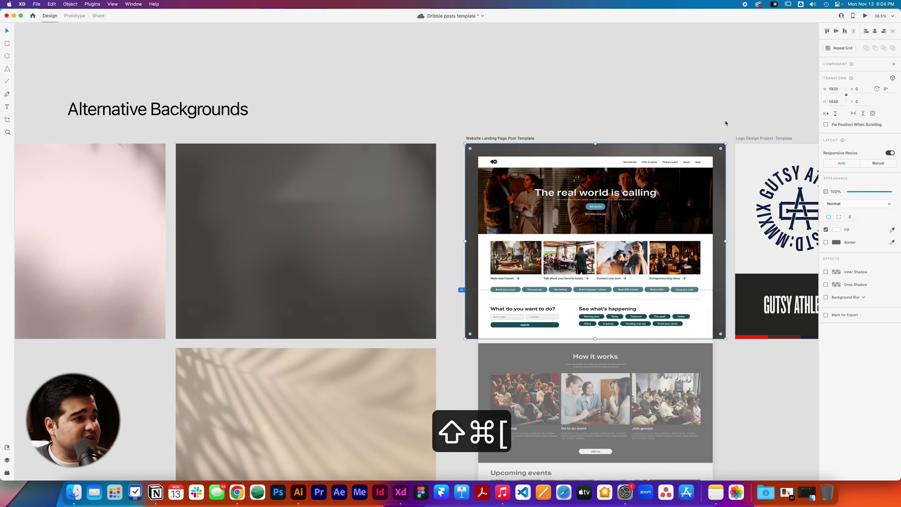
pyautogui.hscroll(5, 692, 114)
pyautogui.scroll(-1, 692, 115)
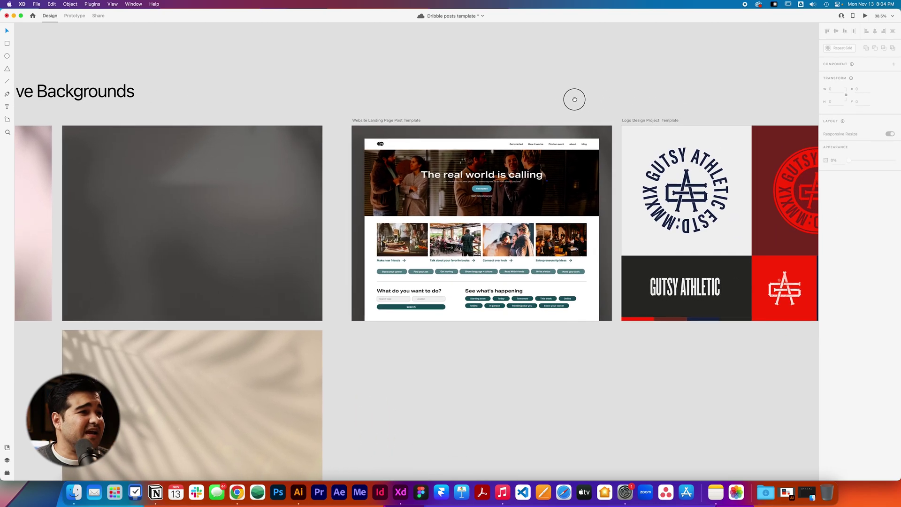
# - Switch the homepage image to individual corner radii and set the top-left corner to 10
pyautogui.click(393, 137)
pyautogui.hscroll(2, 433, 117)
pyautogui.scroll(-1, 432, 118)
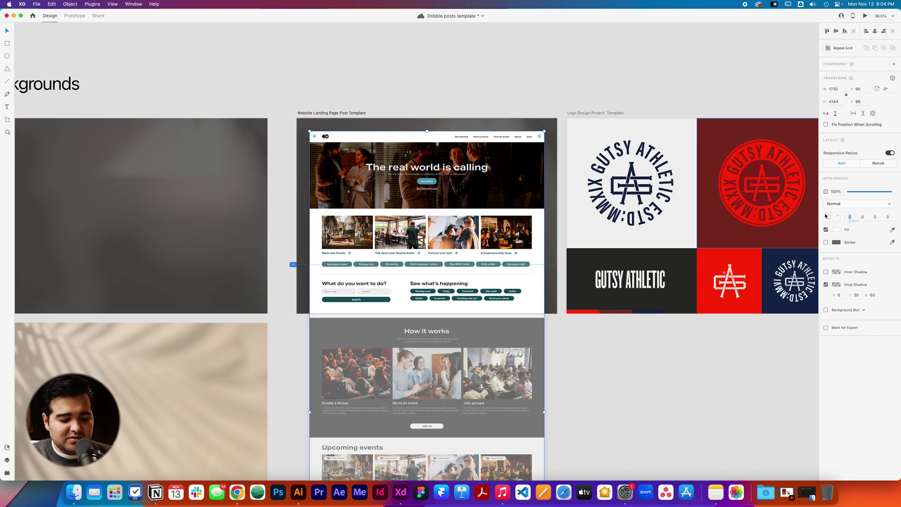
pyautogui.press('Return')
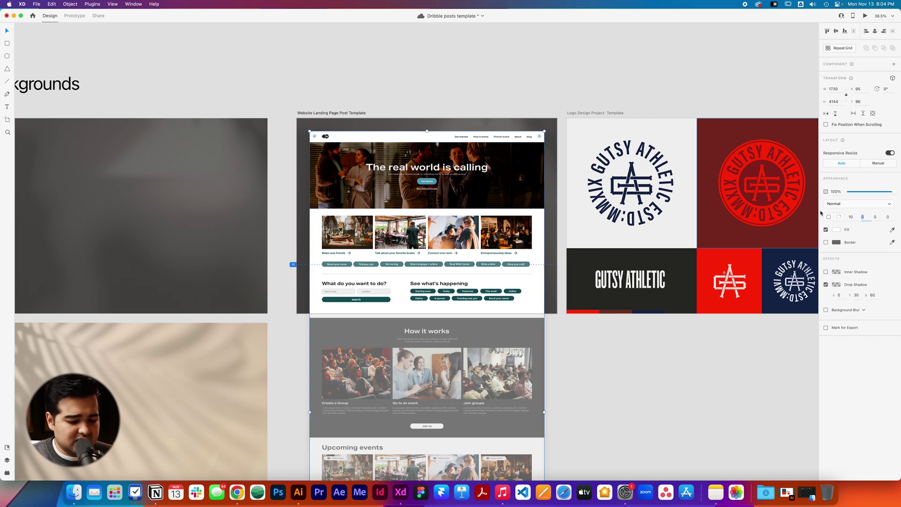
pyautogui.write('0')
pyautogui.press('Return')
pyautogui.click(412, 128)
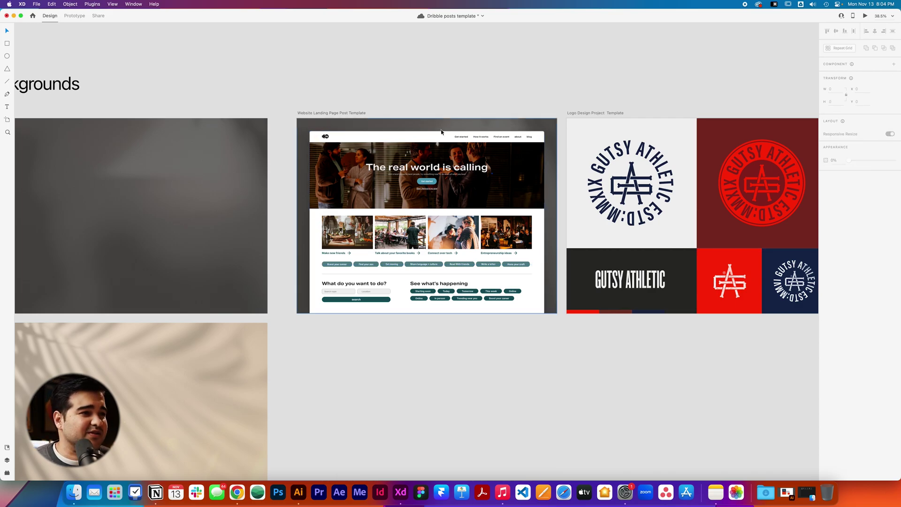
# - Check the dimensions of the Website Landing Page Post Template and Logo Design Project Template artboards
pyautogui.click(338, 113)
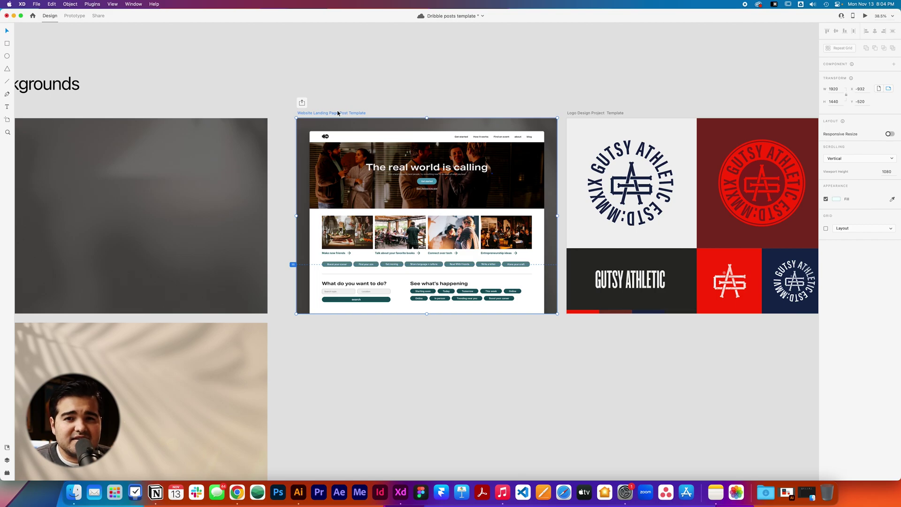
pyautogui.click(366, 93)
pyautogui.click(338, 113)
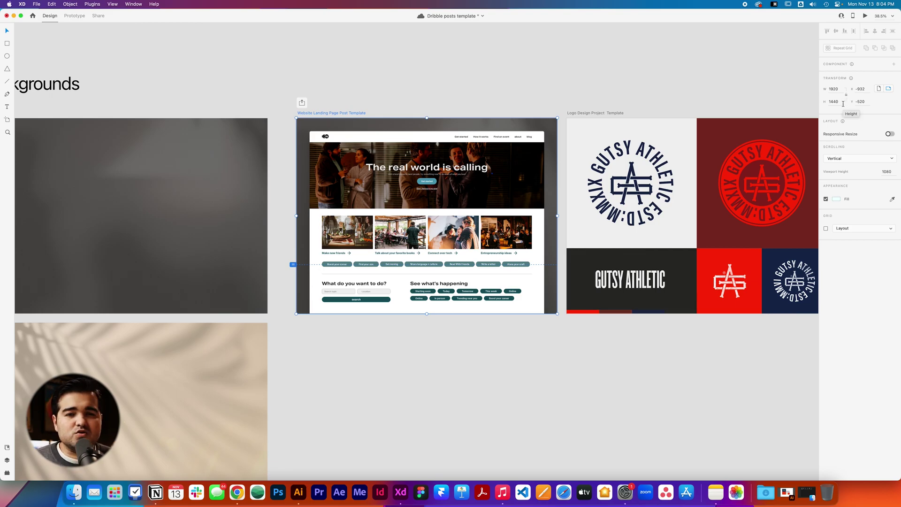
pyautogui.hscroll(5, 469, 188)
pyautogui.click(392, 105)
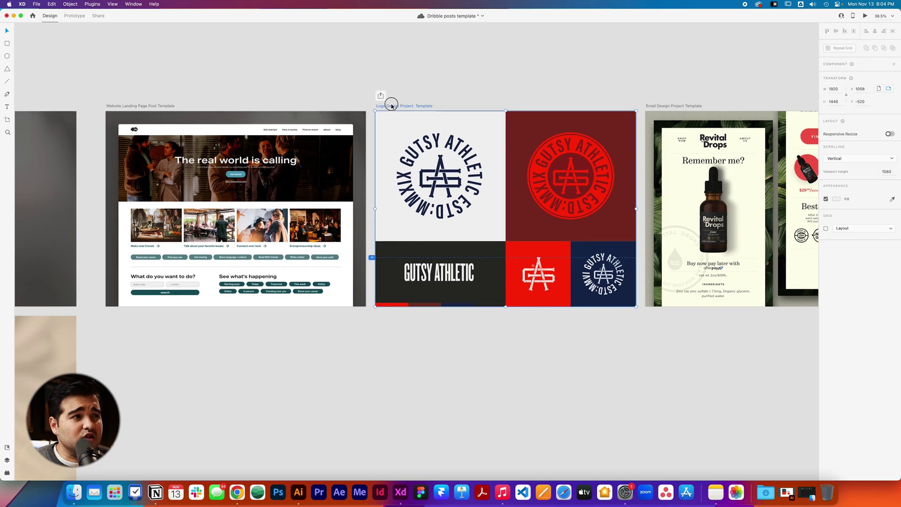
pyautogui.click(466, 168)
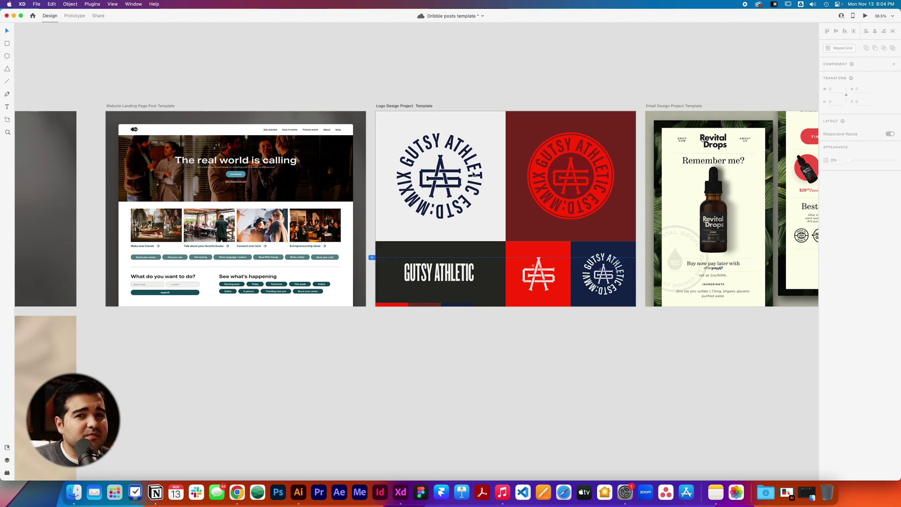
# - Copy the Rustique Steakhouse logo in Illustrator and paste it into the Logo Design Project Template artboard in Adobe XD
pyautogui.press('super+Tab')
pyautogui.press('super+Tab')
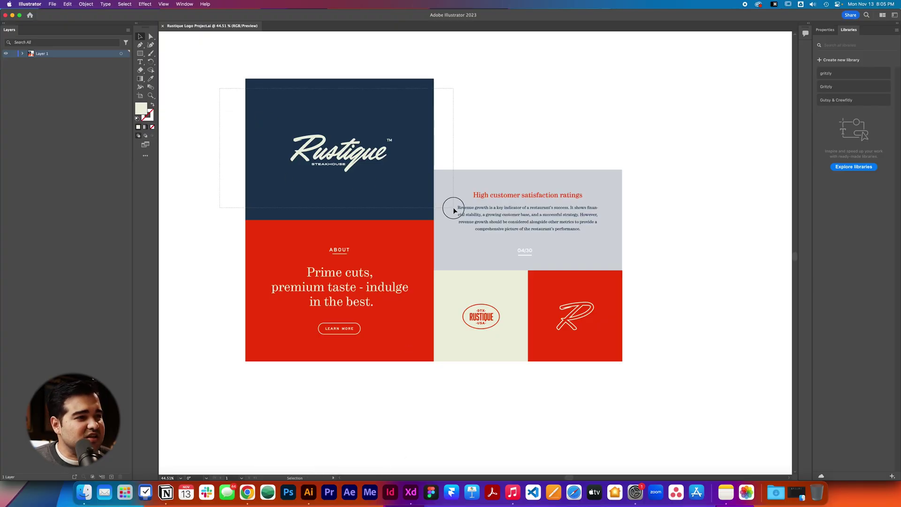
pyautogui.moveTo(453, 211); pyautogui.dragTo(416, 189)
pyautogui.press('super+c')
pyautogui.press('super+Tab')
pyautogui.press('super+Tab')
pyautogui.press('super+v')
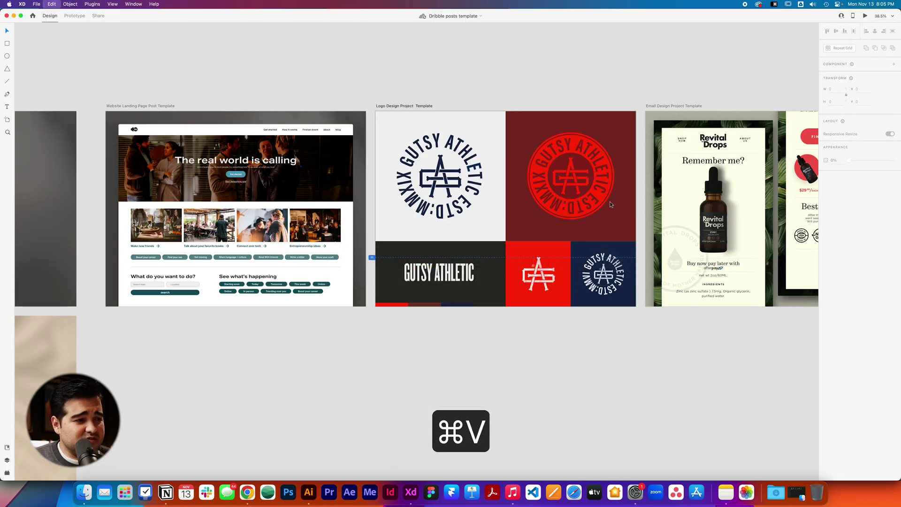
# - Show the guides and scale the Rustique logo to fit between the vertical guides of the light grey square
pyautogui.moveTo(531, 202); pyautogui.dragTo(486, 166)
pyautogui.press('super+semicolon')
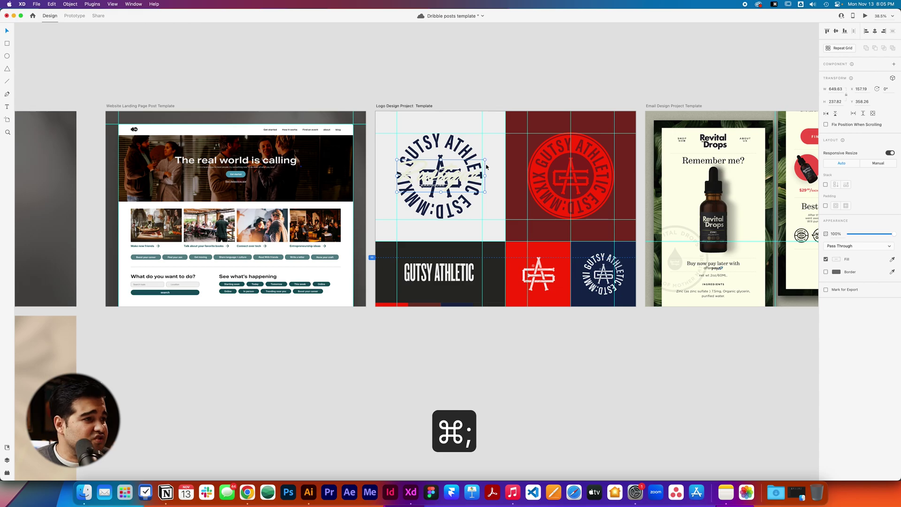
pyautogui.scroll(3, 466, 172)
pyautogui.moveTo(492, 200); pyautogui.dragTo(487, 199)
# - Delete the navy circular Gutsy Athletic badge behind the Rustique logo in the light grey square
pyautogui.click(444, 137)
pyautogui.click(444, 137)
pyautogui.press('Delete')
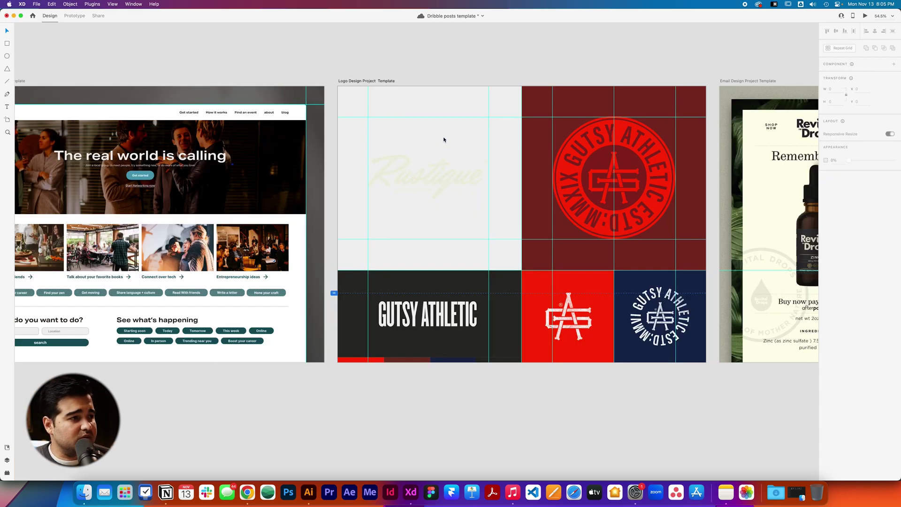
# - Select the pasted Rustique logo, then copy the navy rectangle's hex colour 1F3954 from the Rustique project in Illustrator
pyautogui.click(416, 188)
pyautogui.press('super+Tab')
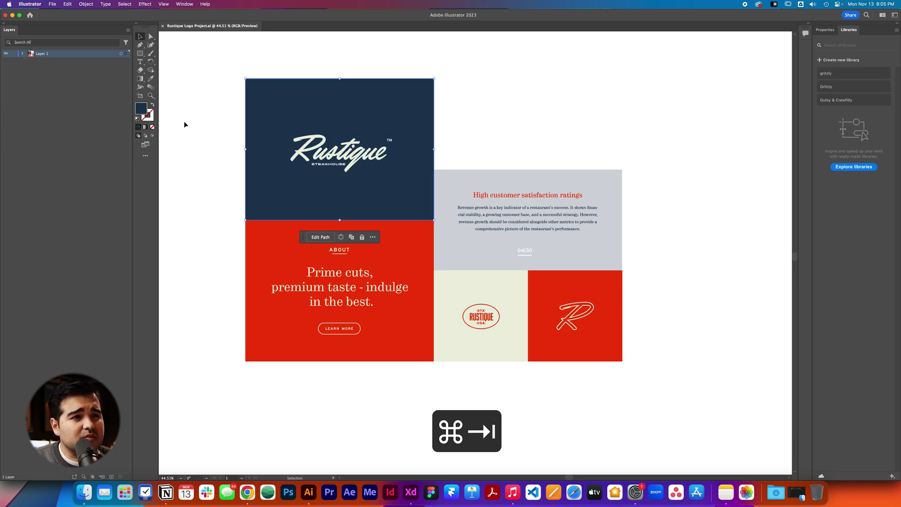
pyautogui.doubleClick(145, 111)
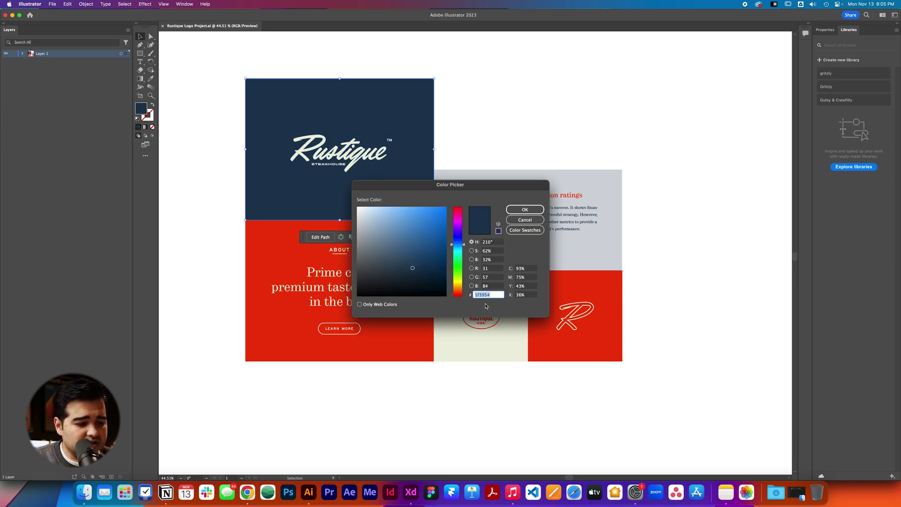
pyautogui.press('super+c')
# - Return to Adobe XD and set the Rustique logo's fill to the copied navy hex colour 1F3954
pyautogui.press('super+Tab')
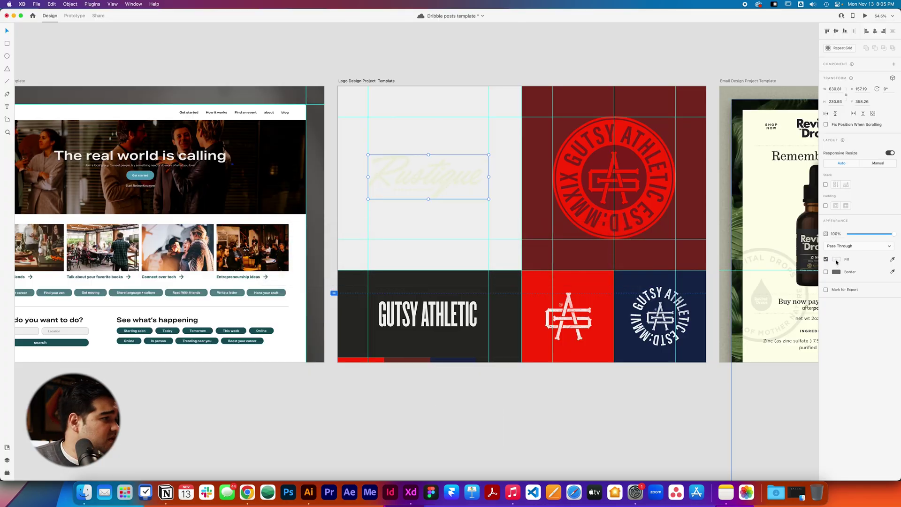
pyautogui.press('super+v')
pyautogui.press('super+z')
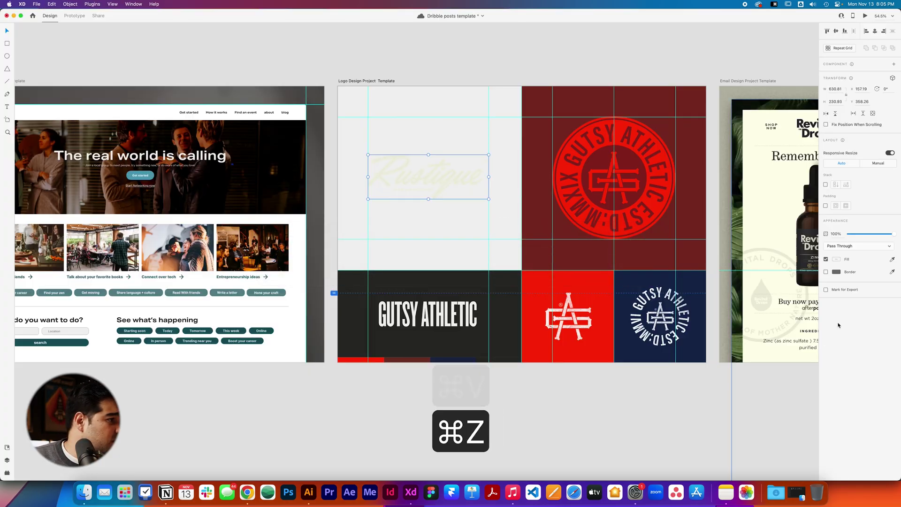
pyautogui.click(836, 260)
pyautogui.press('super+a')
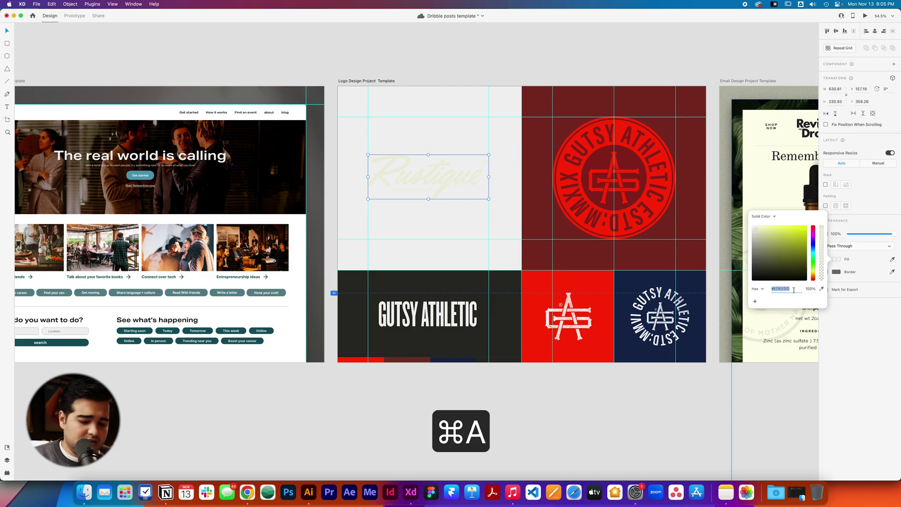
pyautogui.press('super+v')
pyautogui.click(571, 413)
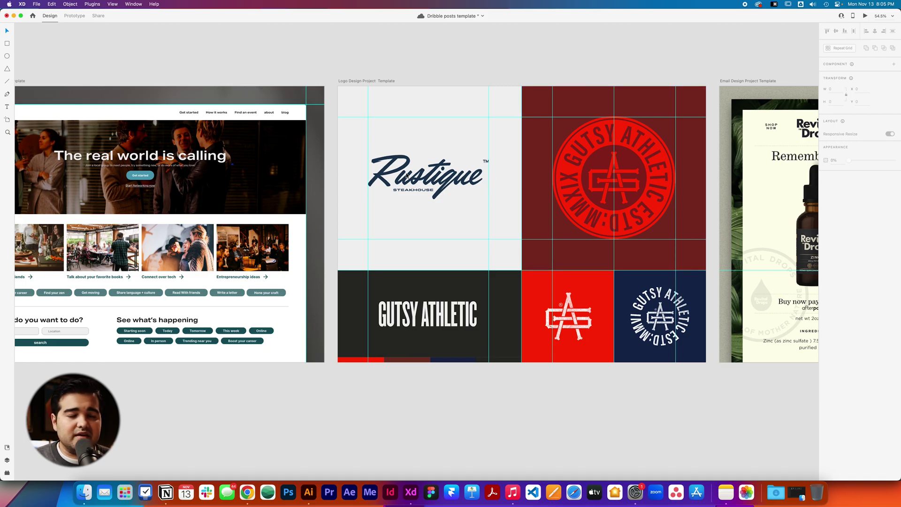
# - Replace the red Gutsy Athletic badge in the maroon square with a duplicate of the navy Rustique logo
pyautogui.click(569, 161)
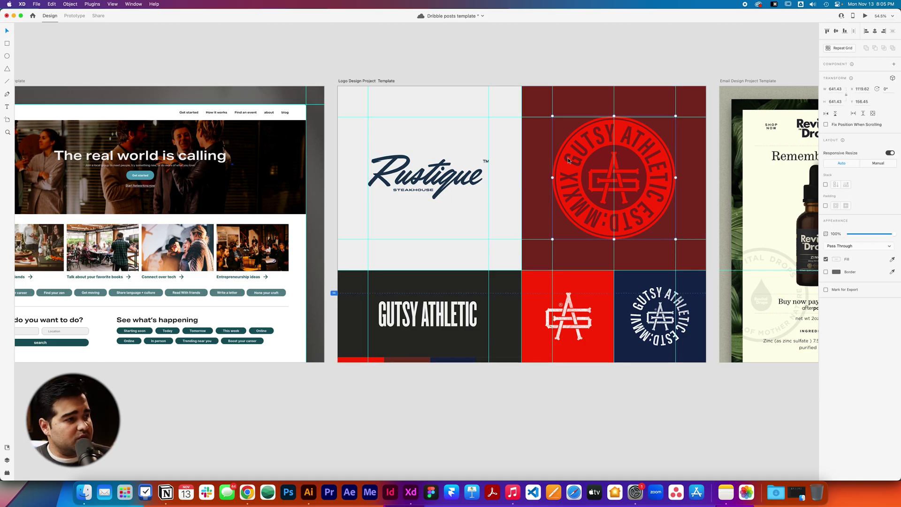
pyautogui.press('Delete')
pyautogui.moveTo(445, 183); pyautogui.dragTo(632, 192)
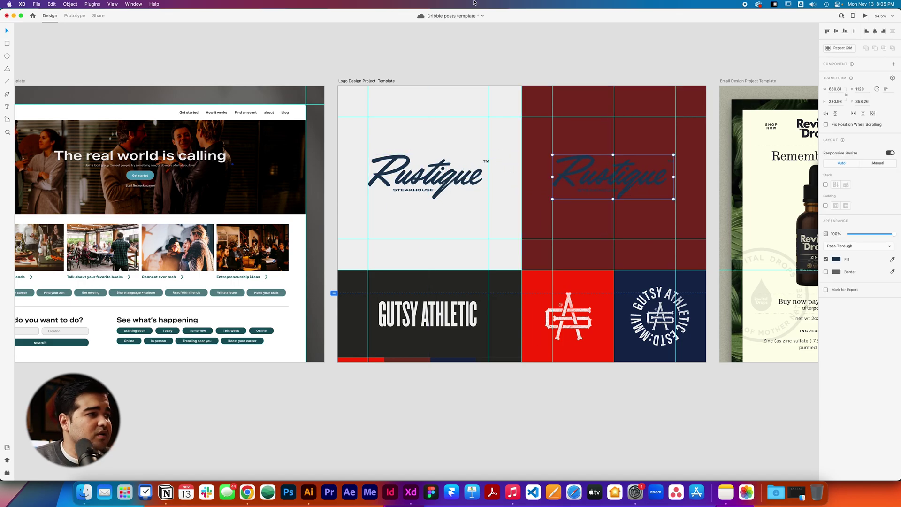
# - Switch to Illustrator and copy the hex colour F03A08 from the red About rectangle of the Rustique project
pyautogui.press('super+Tab')
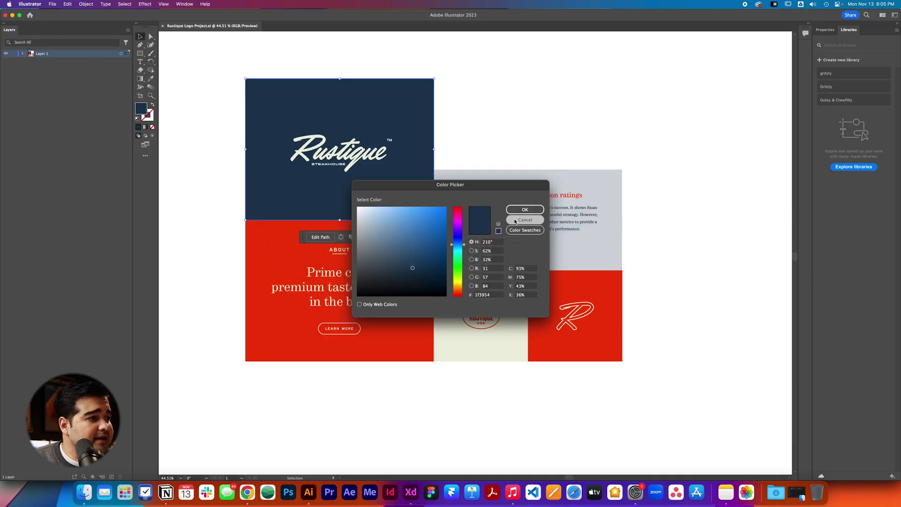
pyautogui.click(524, 219)
pyautogui.click(366, 257)
pyautogui.doubleClick(142, 109)
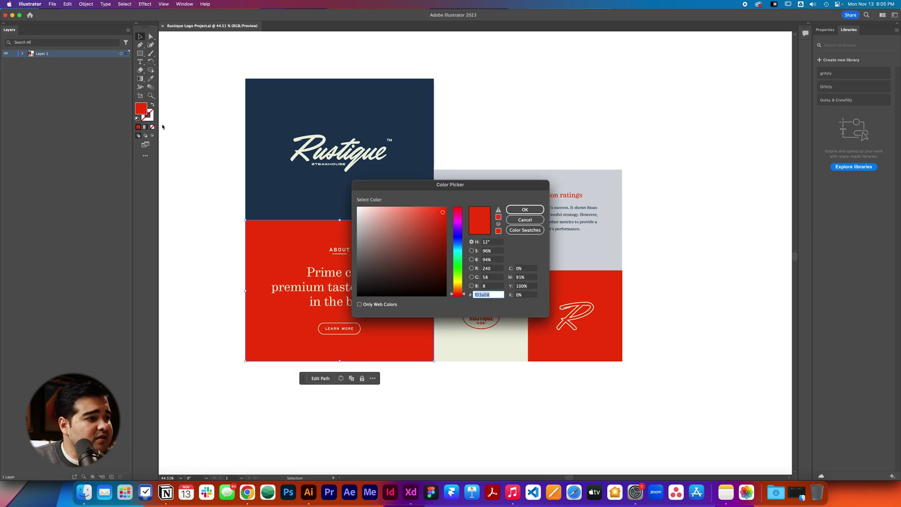
pyautogui.press('super+c')
# - Return to Adobe XD and set the maroon square's fill to the copied red hex colour F03A08
pyautogui.press('super+Tab')
pyautogui.press('super+v')
pyautogui.press('super+z')
pyautogui.click(837, 231)
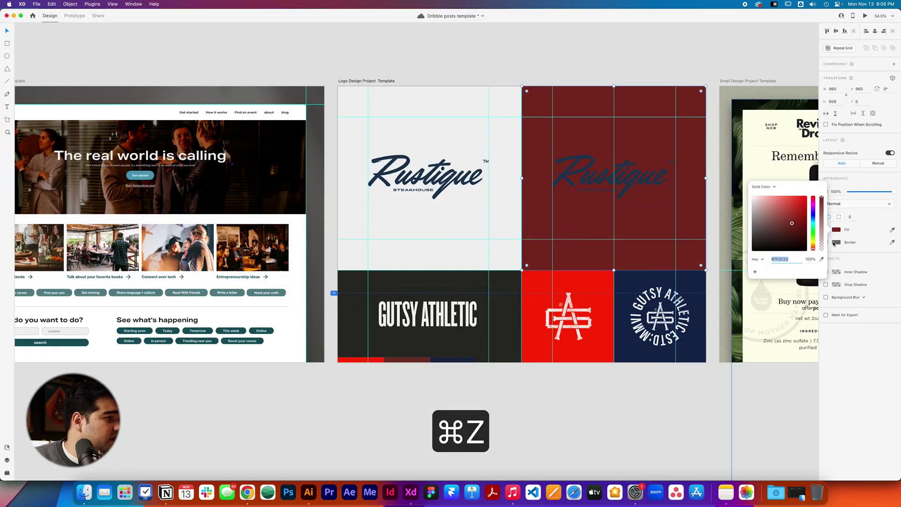
pyautogui.press('super+v')
pyautogui.click(497, 40)
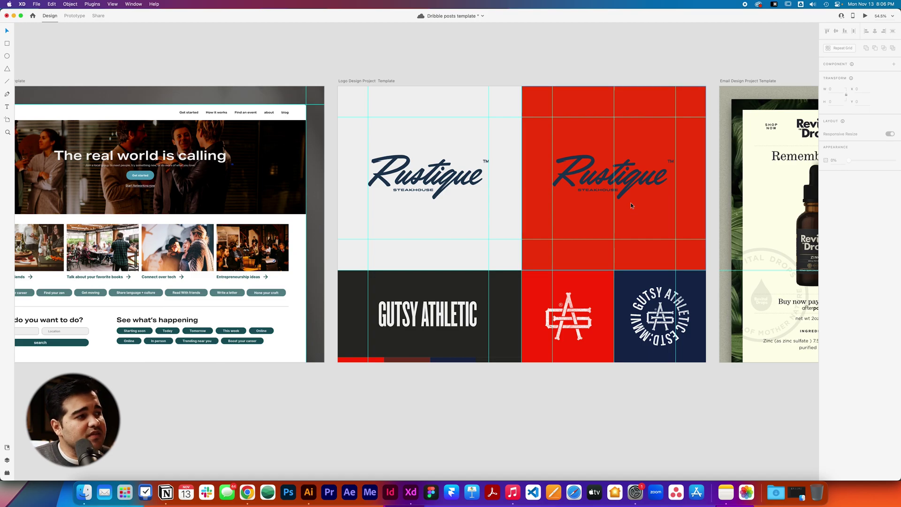
# - Switch to Illustrator, close the colour picker and copy the oval DTX Rustique USA badge from the cream rectangle
pyautogui.press('super+Tab')
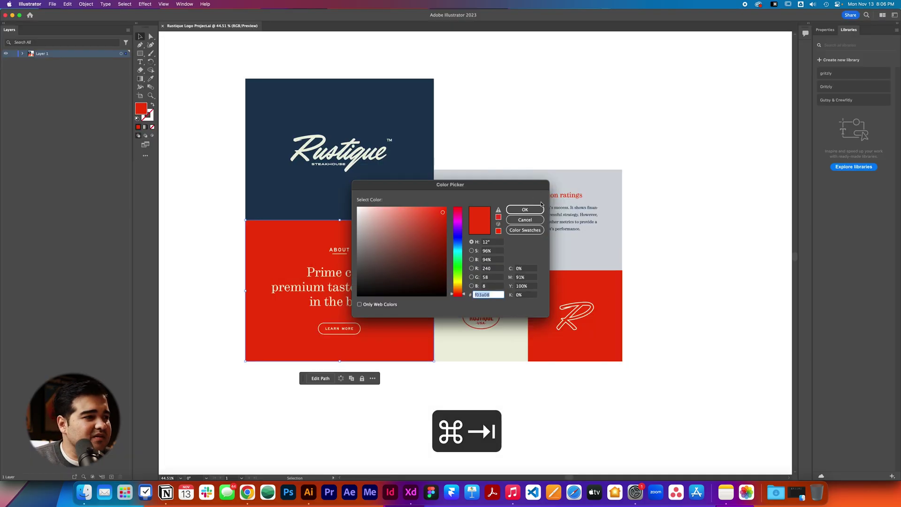
pyautogui.click(525, 218)
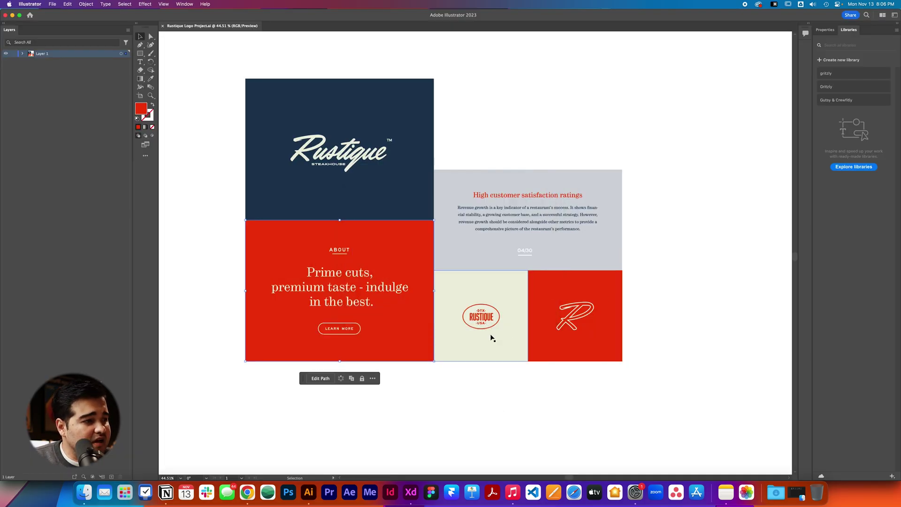
pyautogui.click(496, 311)
pyautogui.press('super+c')
# - In Adobe XD, replace the duplicate Rustique logo with the oval badge, filled navy, centred and enlarged in the large red square
pyautogui.press('super+Tab')
pyautogui.click(565, 179)
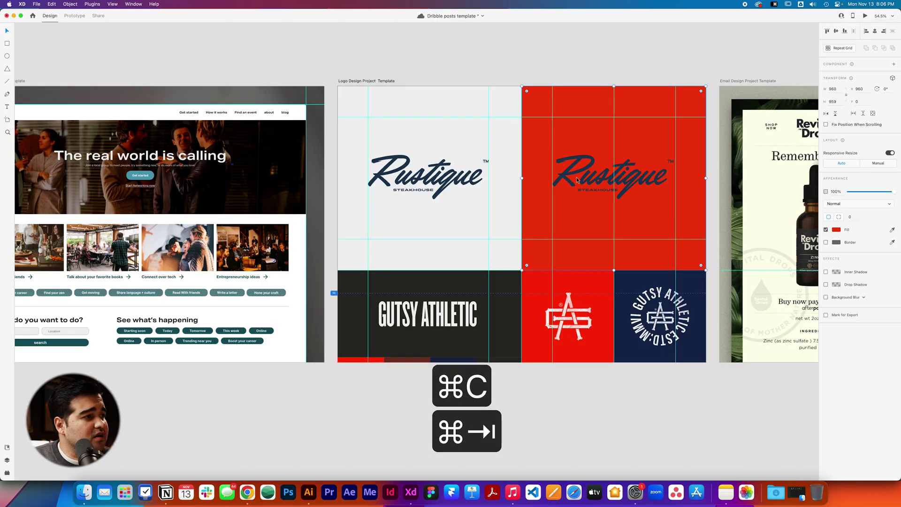
pyautogui.press('Delete')
pyautogui.press('super+v')
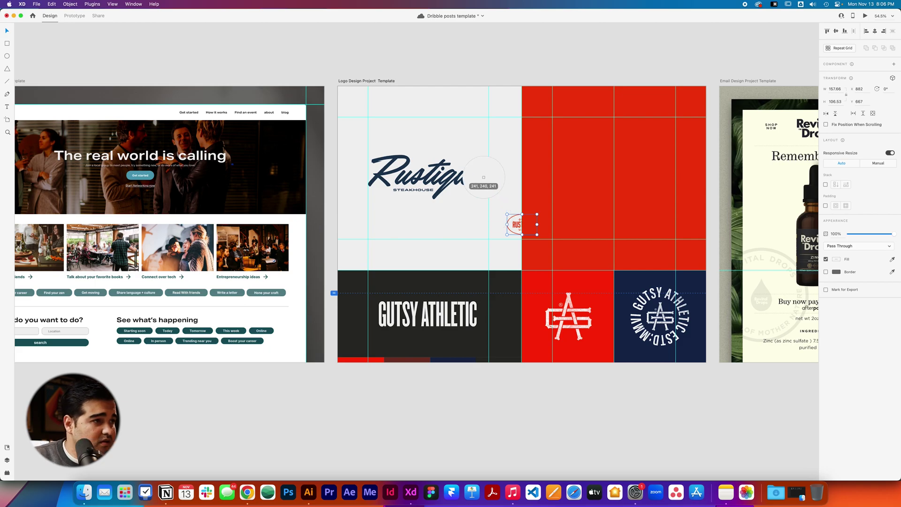
pyautogui.moveTo(522, 227); pyautogui.dragTo(587, 222)
pyautogui.press('super+z')
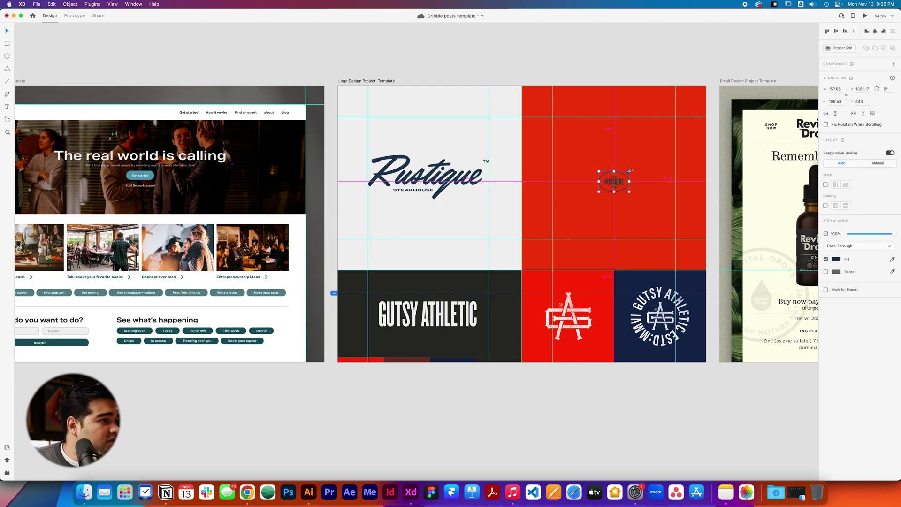
pyautogui.moveTo(629, 170); pyautogui.dragTo(654, 148)
pyautogui.hscroll(1, 448, 217)
pyautogui.scroll(1, 448, 217)
# - Duplicate the large red square over the light grey square and centre the Rustique logo on the copy
pyautogui.click(504, 227)
pyautogui.moveTo(498, 218); pyautogui.dragTo(329, 217)
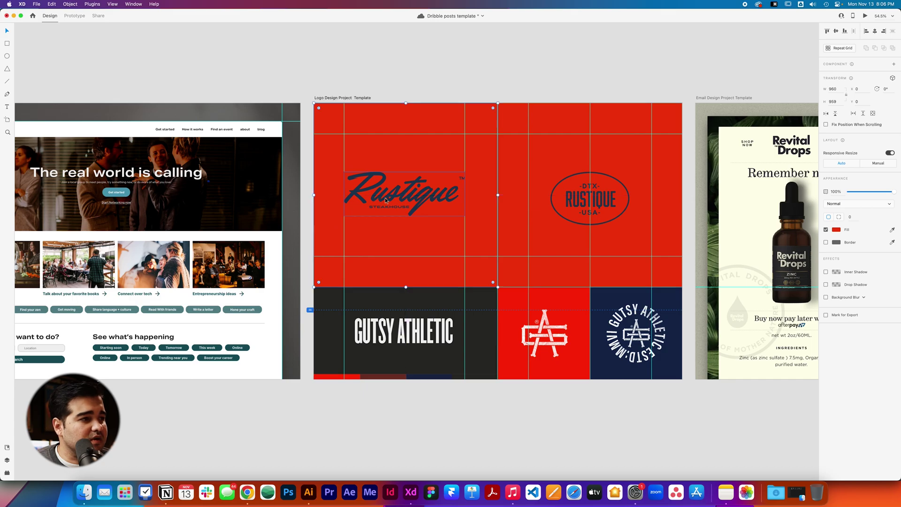
pyautogui.click(399, 202)
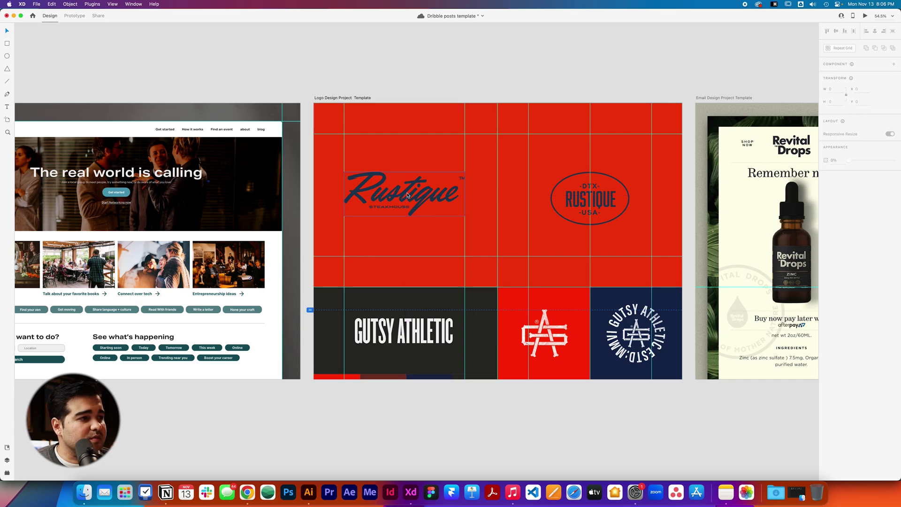
pyautogui.keyDown('shift'); pyautogui.click(398, 128); pyautogui.keyUp('shift')
pyautogui.click(835, 31)
pyautogui.click(876, 32)
# - Delete the red square copy behind the Rustique logo to restore the light grey background
pyautogui.click(416, 160)
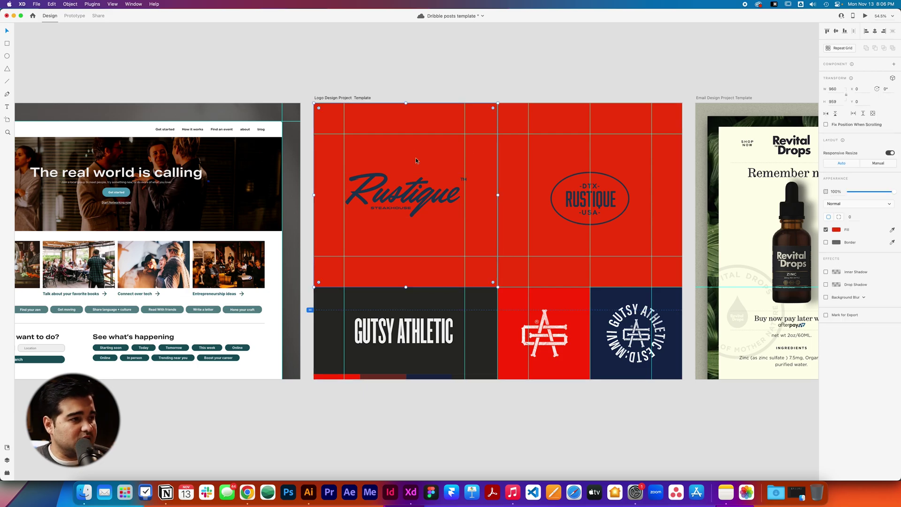
pyautogui.press('Delete')
pyautogui.hscroll(3, 488, 209)
pyautogui.click(492, 210)
pyautogui.click(490, 213)
pyautogui.click(569, 65)
pyautogui.scroll(-3, 569, 65)
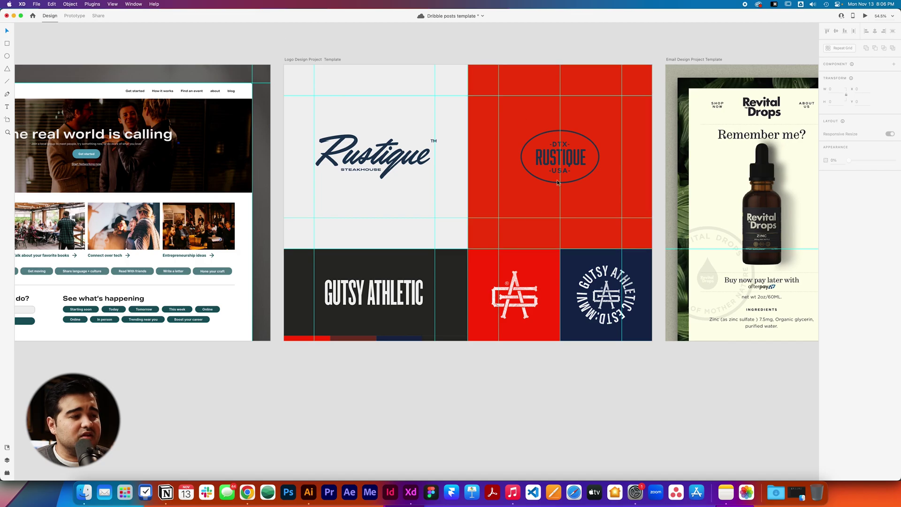
# - Switch to Illustrator and copy the outlined R monogram from the small red rectangle of the Rustique project
pyautogui.press('super+Tab')
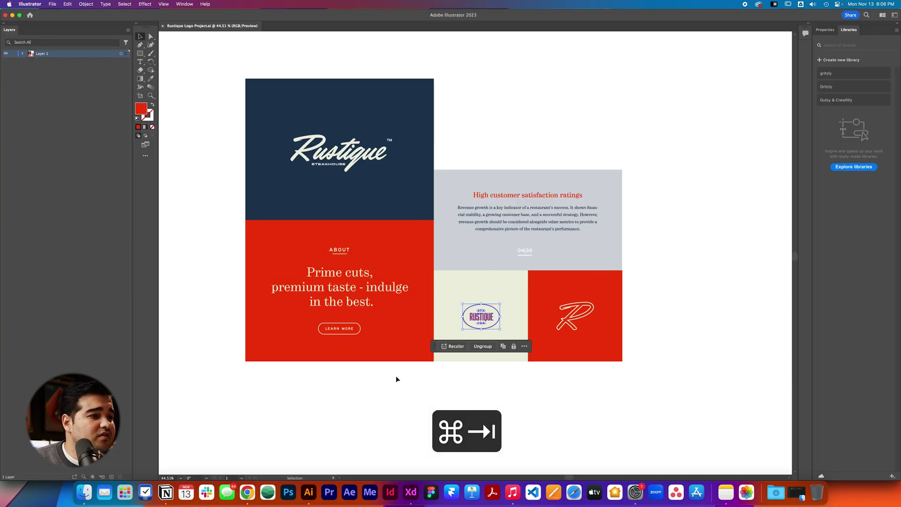
pyautogui.click(346, 399)
pyautogui.hscroll(4, 657, 146)
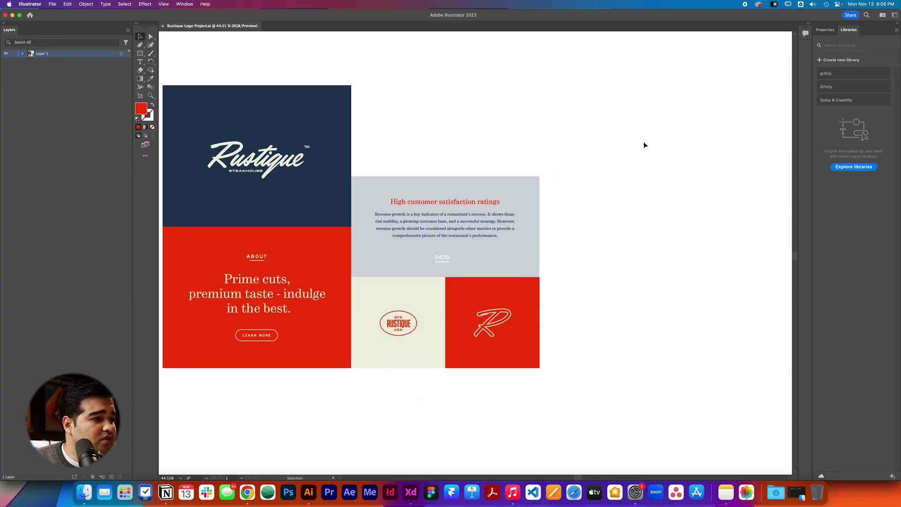
pyautogui.hscroll(-4, 477, 113)
pyautogui.click(567, 322)
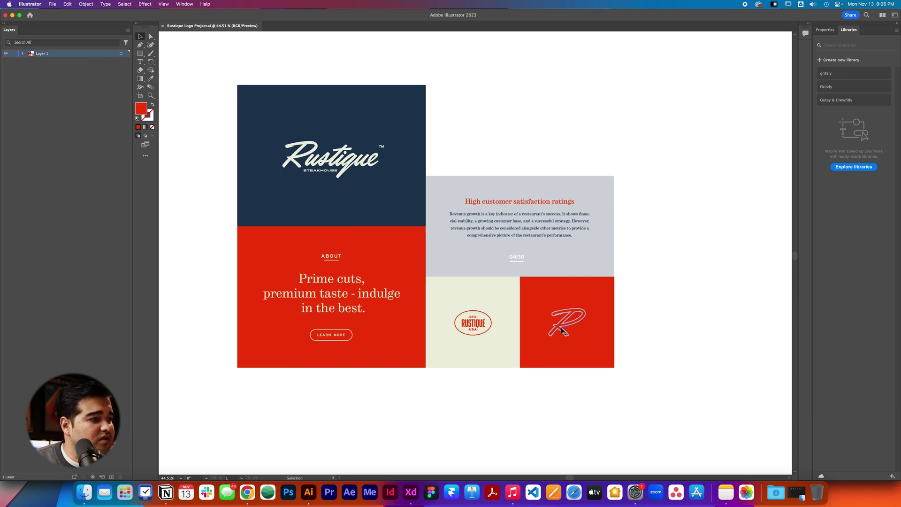
pyautogui.press('super+c')
# - In Adobe XD, replace the Gutsy Athletic monogram in the small red square with the R monogram, roughly centred
pyautogui.press('super+Tab')
pyautogui.click(529, 288)
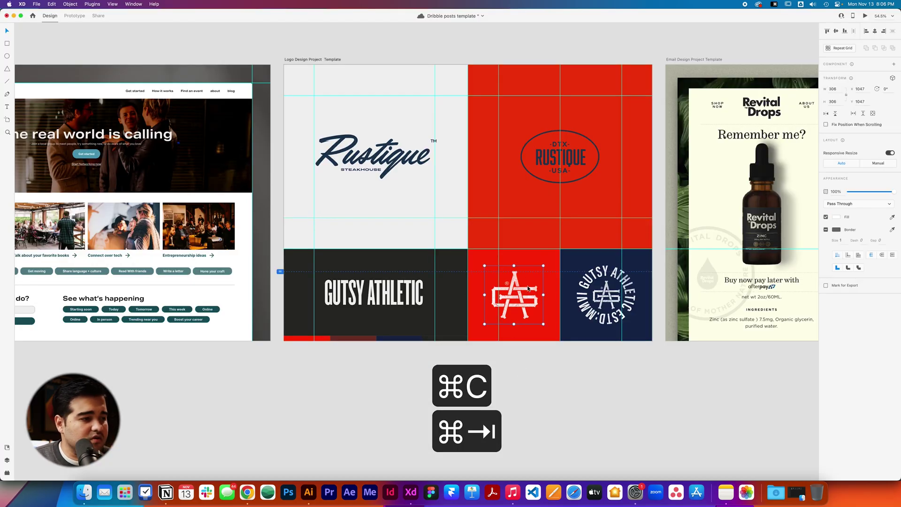
pyautogui.press('super+v')
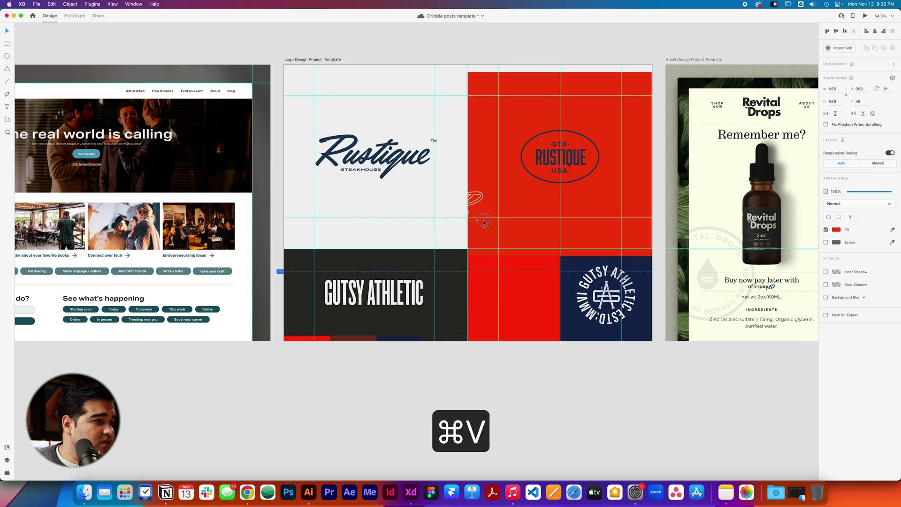
pyautogui.press('super+z')
pyautogui.moveTo(460, 213); pyautogui.dragTo(538, 272)
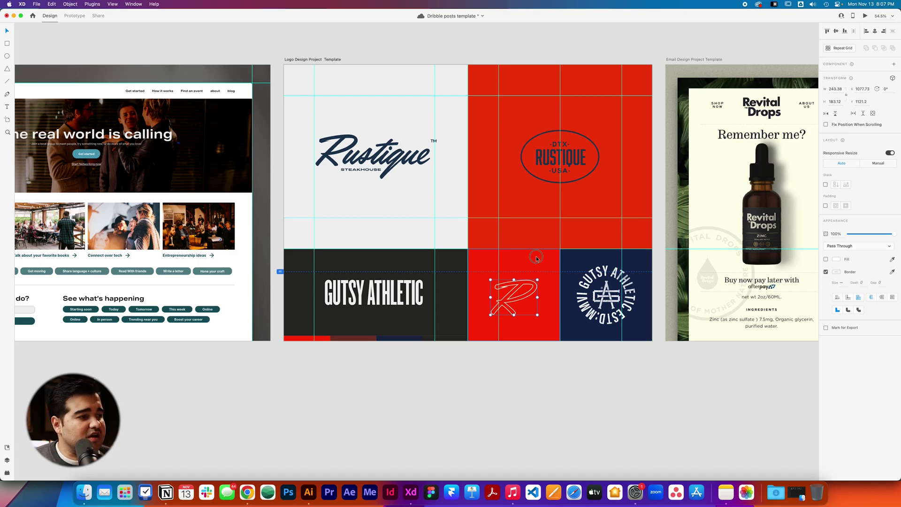
# - Switch to Illustrator and copy the hex colour F03A08 of the rectangle behind the R monogram
pyautogui.press('super+Tab')
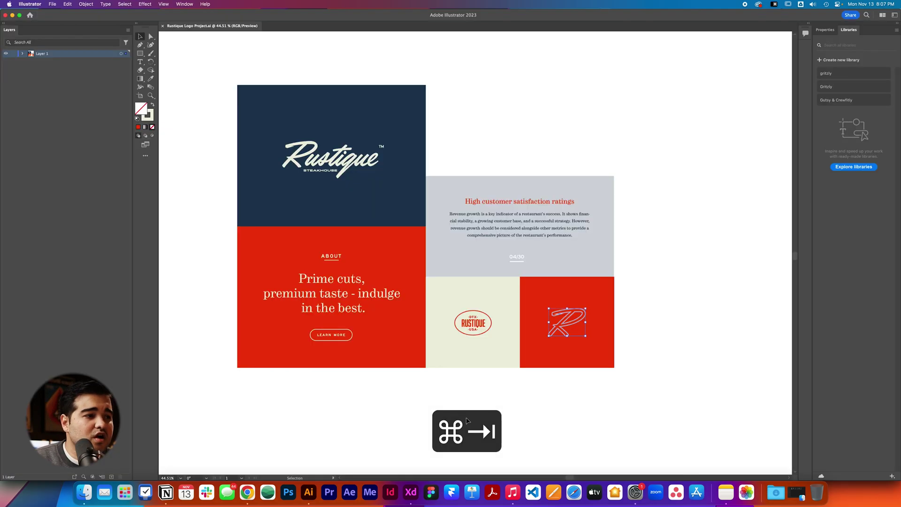
pyautogui.click(441, 251)
pyautogui.click(535, 315)
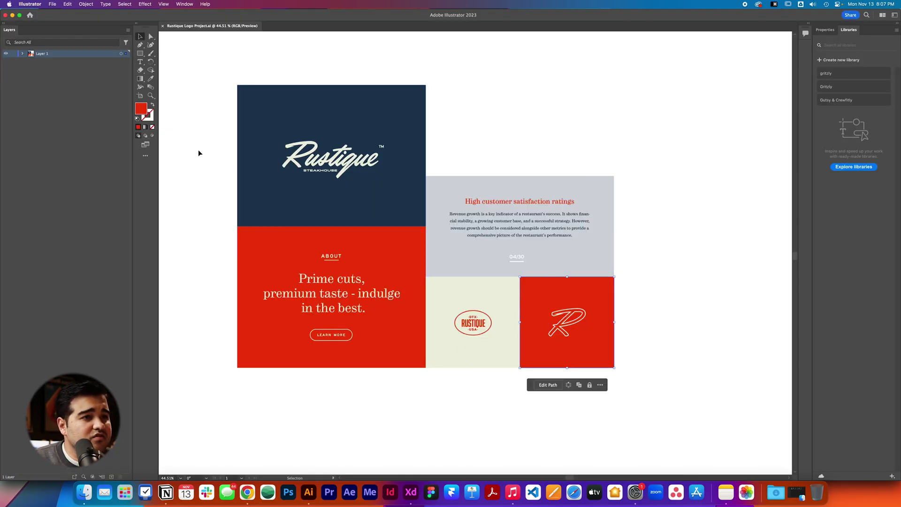
pyautogui.doubleClick(143, 112)
pyautogui.press('super+c')
# - Return to Adobe XD and set the fill of the square behind the R monogram to hex F03A08
pyautogui.press('super+Tab')
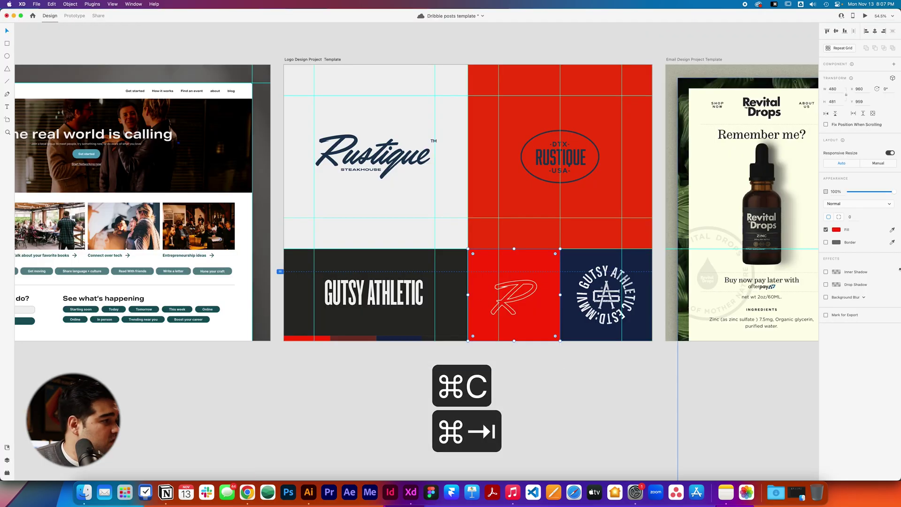
pyautogui.click(836, 230)
pyautogui.press('super+v')
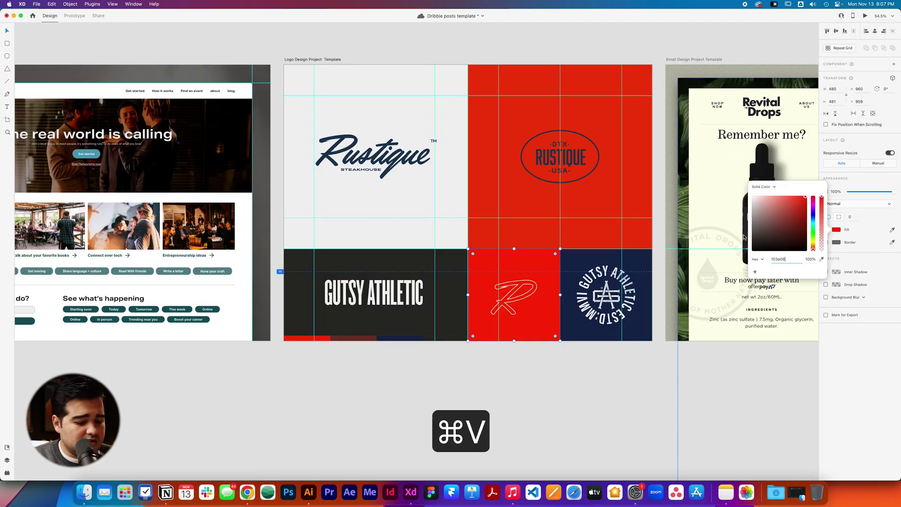
pyautogui.press('super+a')
pyautogui.press('super+v')
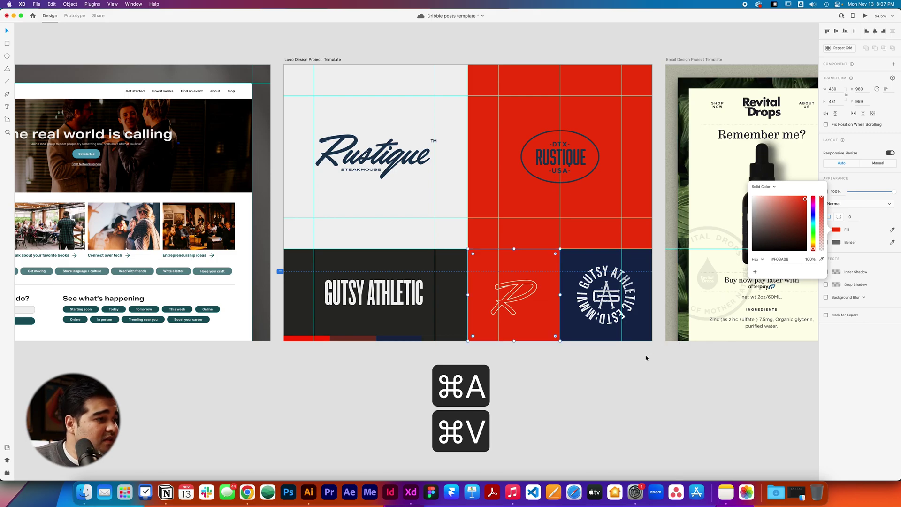
pyautogui.click(618, 376)
# - Copy the cream rectangle's hex colour EDEEDD in Illustrator and apply it to the light grey square in Adobe XD
pyautogui.hscroll(2, 618, 376)
pyautogui.click(605, 320)
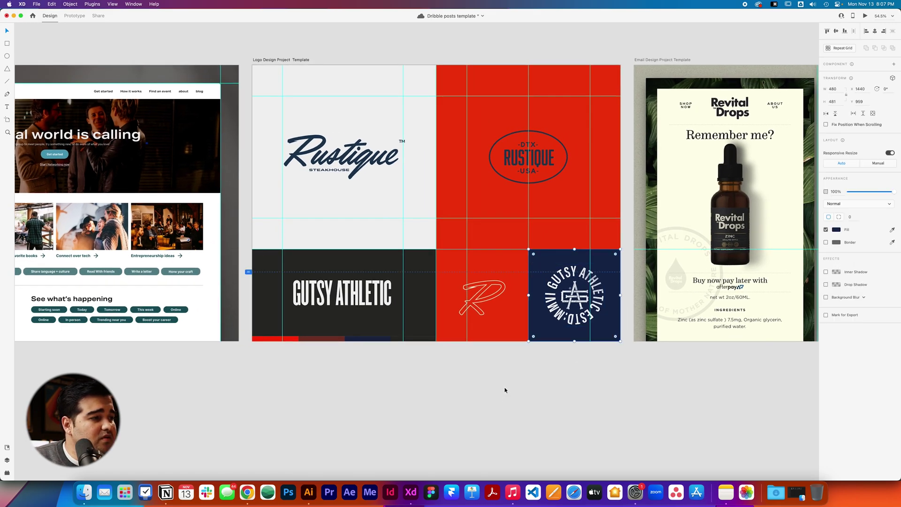
pyautogui.press('super+Tab')
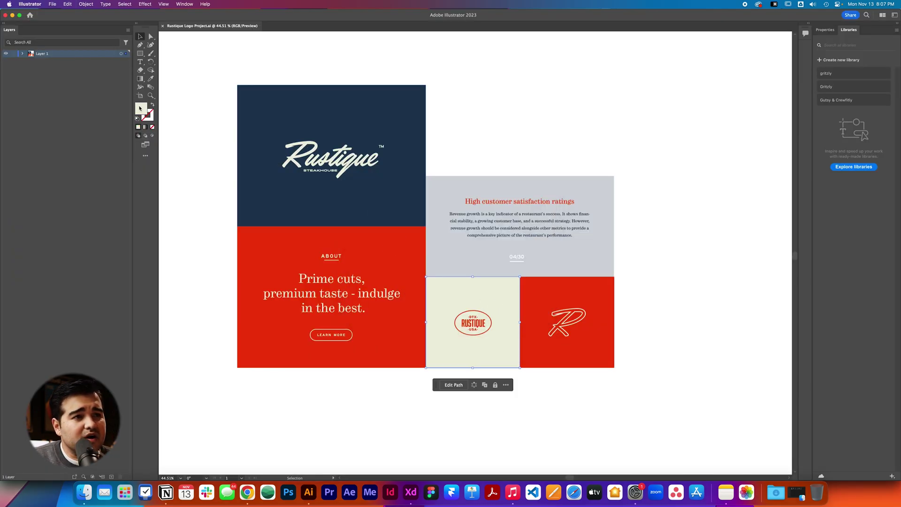
pyautogui.doubleClick(140, 108)
pyautogui.press('super+c')
pyautogui.press('super+Tab')
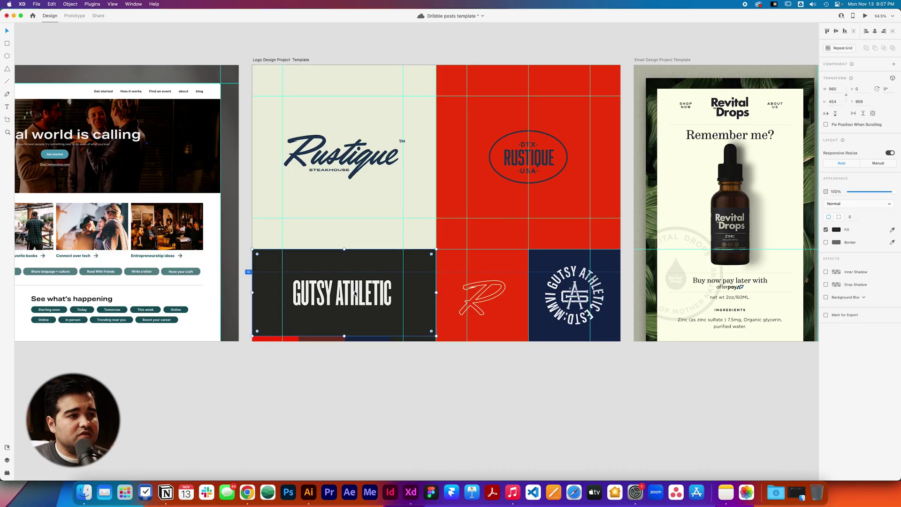
# - Switch to Illustrator, close the colour picker and copy the cream Rustique logo from the navy rectangle
pyautogui.press('super+Tab')
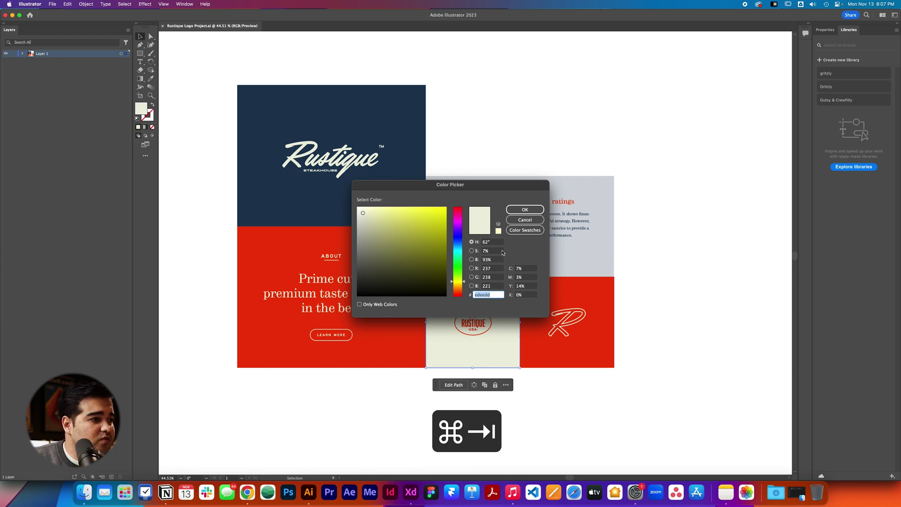
pyautogui.click(524, 220)
pyautogui.click(427, 423)
pyautogui.hscroll(-2, 314, 360)
pyautogui.click(400, 175)
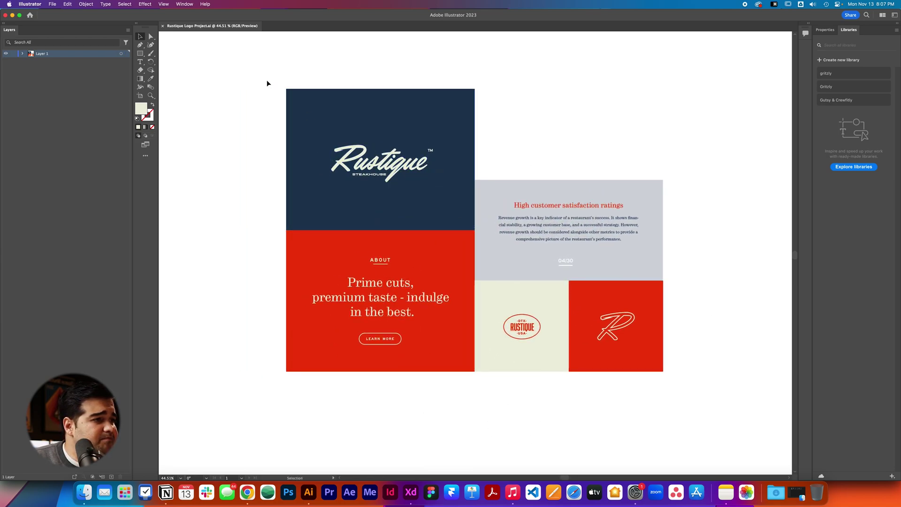
pyautogui.press('super+c')
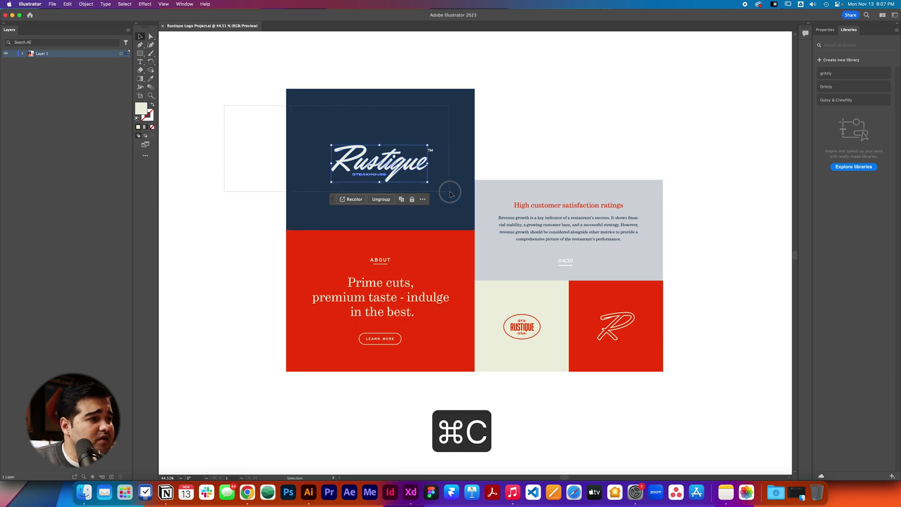
# - In Adobe XD, try to paste and position the cream Rustique logo over the dark Gutsy Athletic rectangle
pyautogui.press('super+Tab')
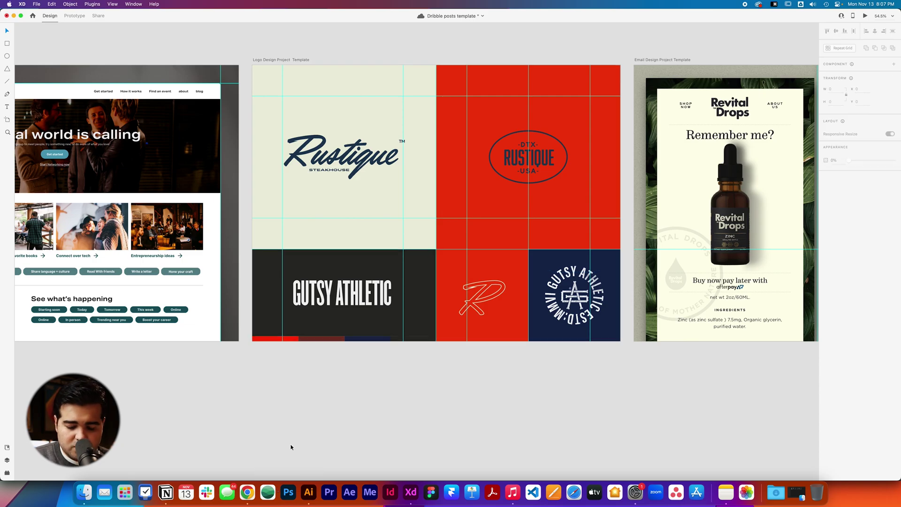
pyautogui.press('super+v')
pyautogui.moveTo(416, 259); pyautogui.dragTo(331, 300)
pyautogui.press('super+z')
pyautogui.moveTo(428, 258); pyautogui.dragTo(307, 343)
pyautogui.press('super+z')
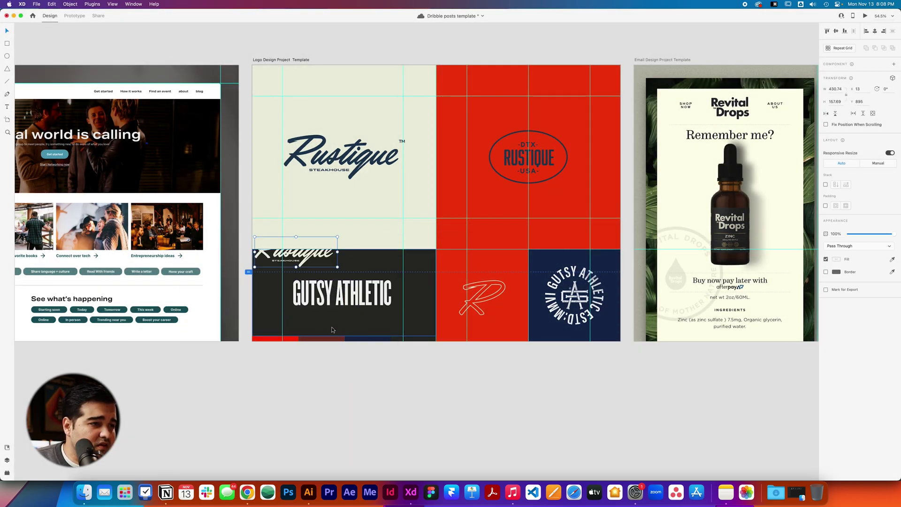
pyautogui.moveTo(308, 259); pyautogui.dragTo(429, 285)
pyautogui.press('super+z')
pyautogui.press('BackSpace')
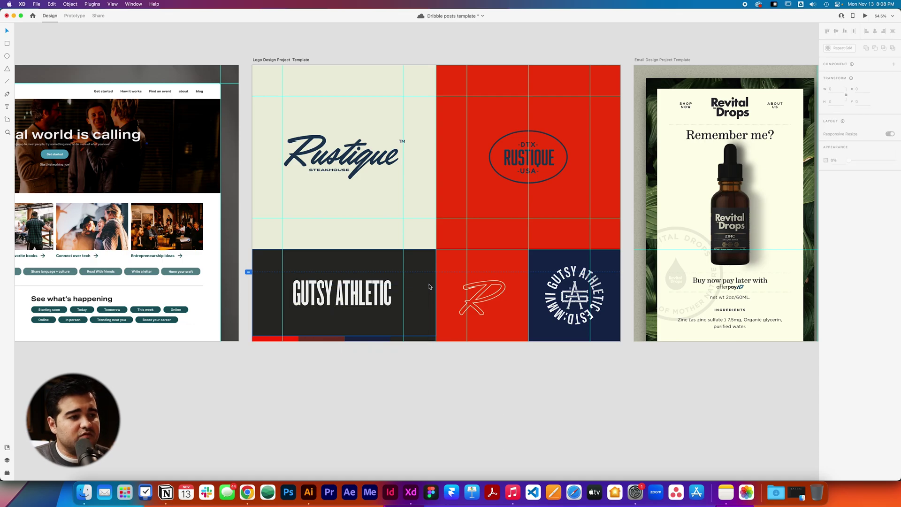
# - In Illustrator, delete the TM mark from the cream Rustique logo, then copy the logo and return to Adobe XD
pyautogui.press('super+Tab')
pyautogui.moveTo(347, 164); pyautogui.dragTo(195, 171)
pyautogui.moveTo(244, 174); pyautogui.dragTo(405, 215)
pyautogui.click(358, 227)
pyautogui.scroll(7, 356, 230)
pyautogui.scroll(-5, 356, 232)
pyautogui.click(455, 187)
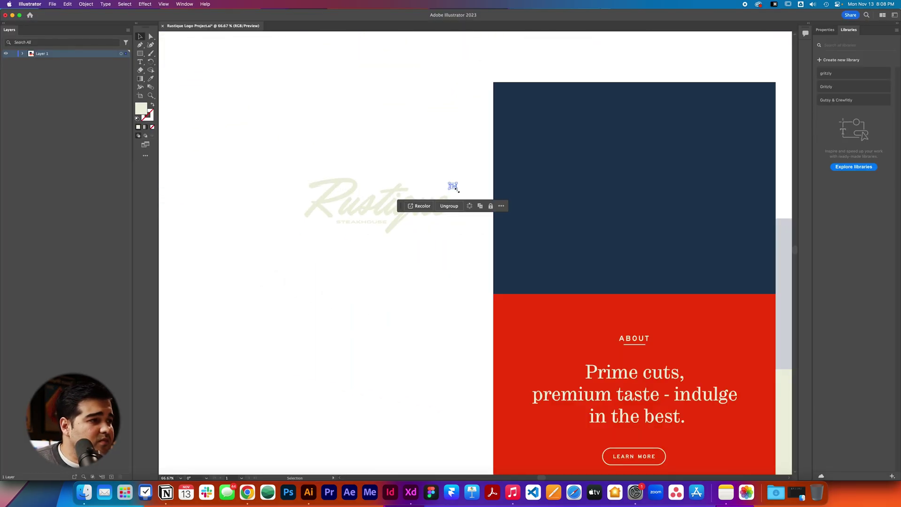
pyautogui.press('Delete')
pyautogui.click(396, 228)
pyautogui.press('super+c')
pyautogui.press('super+Tab')
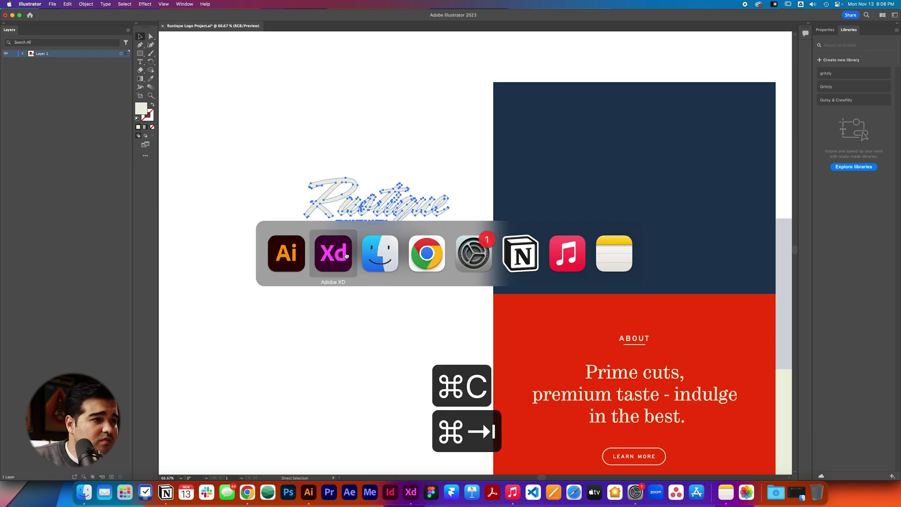
pyautogui.click(324, 253)
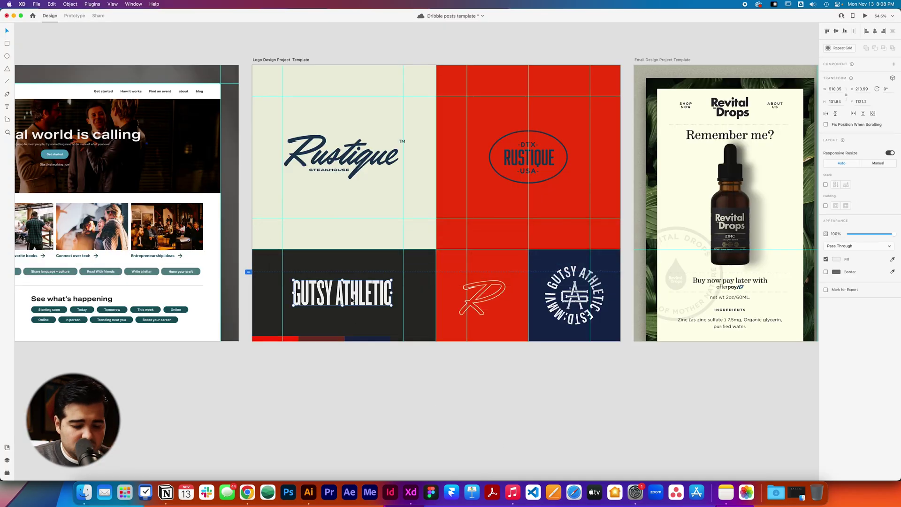
# - Replace the Gutsy Athletic wordmark with the pasted cream Rustique logo, enlarged across the dark rectangle
pyautogui.press('Delete')
pyautogui.press('super+v')
pyautogui.moveTo(299, 353); pyautogui.dragTo(436, 273)
pyautogui.moveTo(373, 325); pyautogui.dragTo(365, 342)
pyautogui.moveTo(333, 290); pyautogui.dragTo(342, 276)
pyautogui.press('super+z')
pyautogui.moveTo(427, 290); pyautogui.dragTo(473, 261)
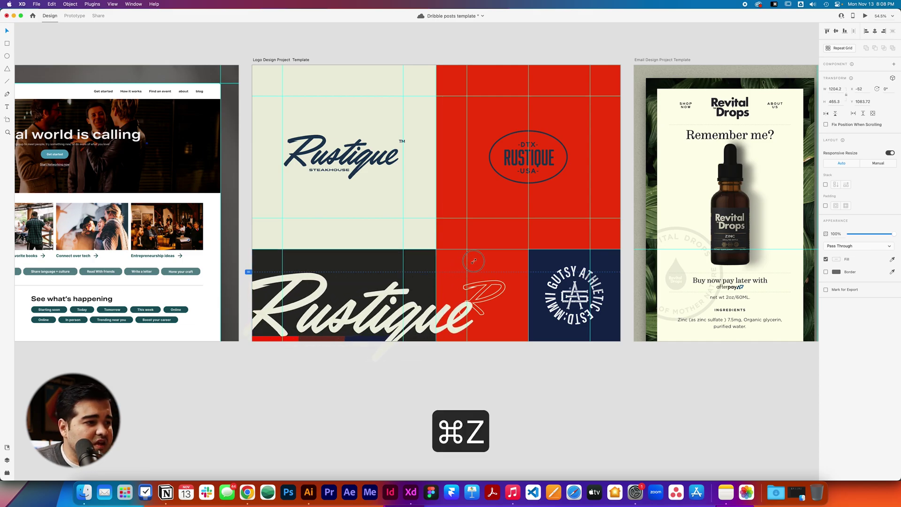
# - Undo the latest size and position changes to the Rustique logo on the dark rectangle and select it again
pyautogui.press('super+z')
pyautogui.press('super+z')
pyautogui.press('super+z')
pyautogui.press('BackSpace')
pyautogui.press('super+z')
pyautogui.click(364, 308)
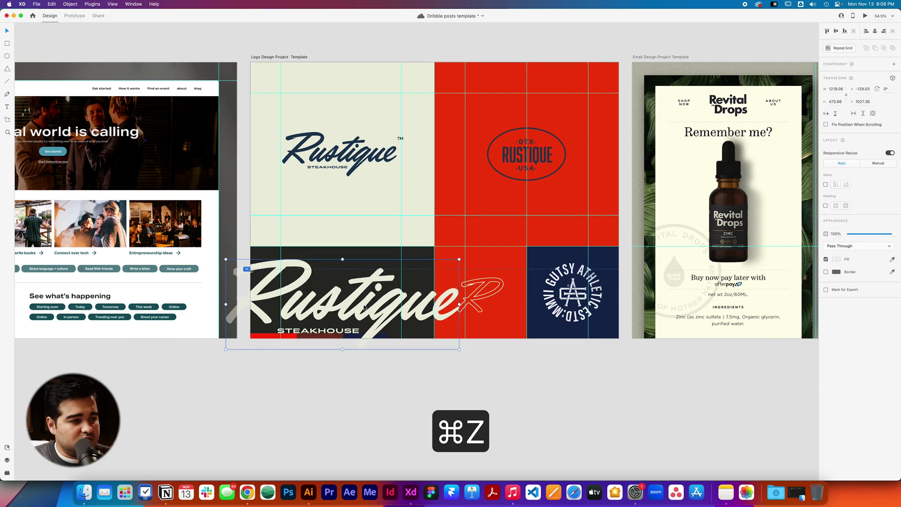
# - In Illustrator, cut the STEAKHOUSE text out of the cream Rustique logo group and paste it as a separate object away from the script
pyautogui.press('super+Tab')
pyautogui.doubleClick(369, 226)
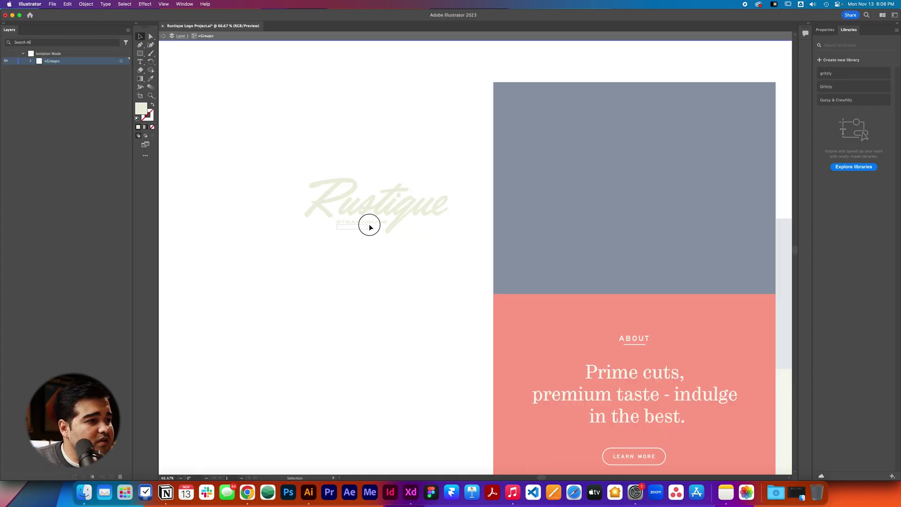
pyautogui.click(387, 224)
pyautogui.press('super+c')
pyautogui.doubleClick(351, 321)
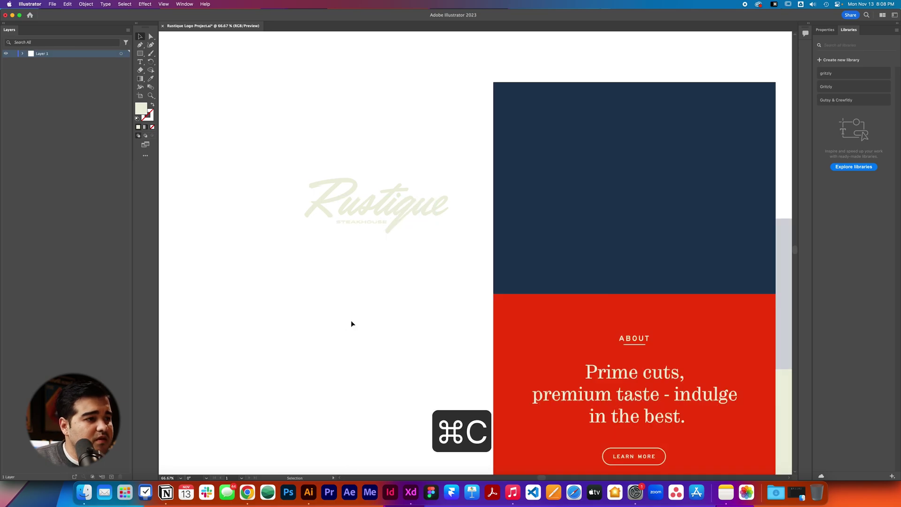
pyautogui.doubleClick(362, 221)
pyautogui.press('super+x')
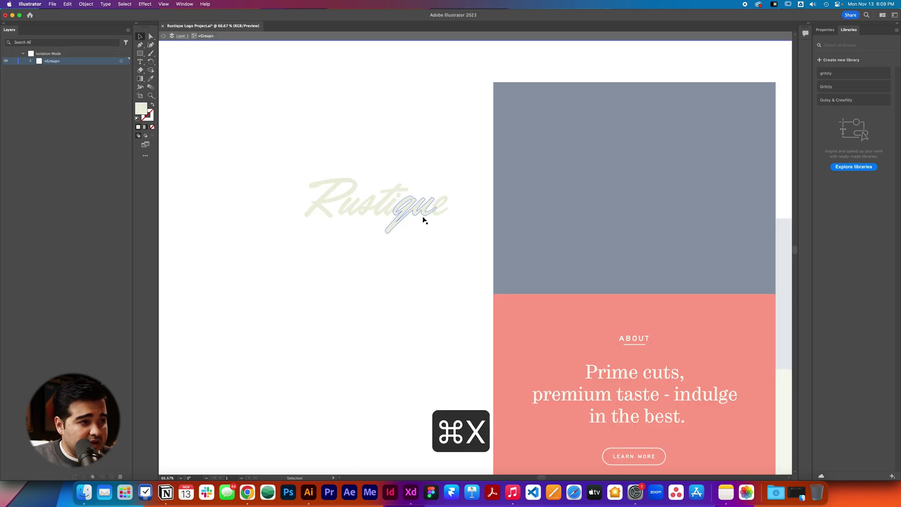
pyautogui.doubleClick(384, 269)
pyautogui.press('super+v')
pyautogui.moveTo(469, 252); pyautogui.dragTo(234, 289)
# - Copy the cream Rustique script without STEAKHOUSE and paste it into Adobe XD, spread oversized across the dark rectangle
pyautogui.moveTo(295, 155); pyautogui.dragTo(448, 239)
pyautogui.press('super+c')
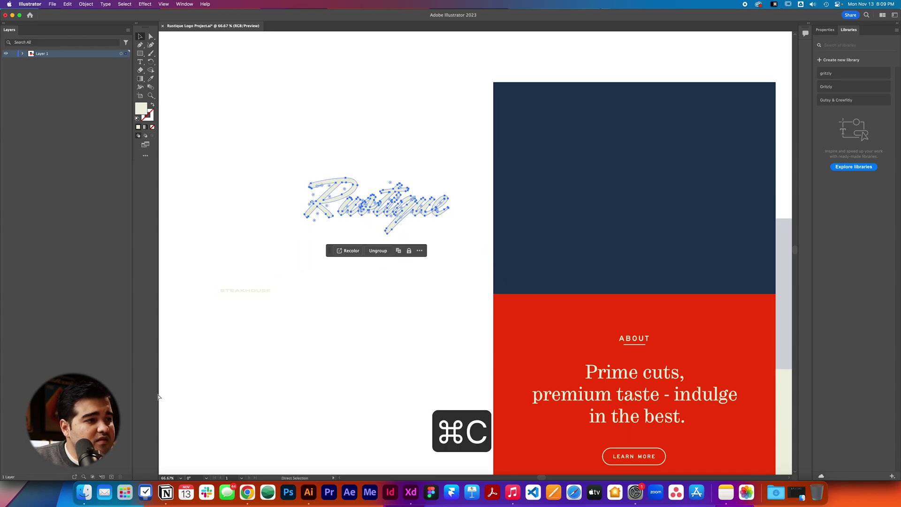
pyautogui.press('super+Tab')
pyautogui.press('super+v')
pyautogui.moveTo(448, 200); pyautogui.dragTo(442, 247)
# - Duplicate the dark rectangle in place and use the copy as a shape mask for the oversized Rustique script
pyautogui.click(390, 254)
pyautogui.press('super+c')
pyautogui.press('super+v')
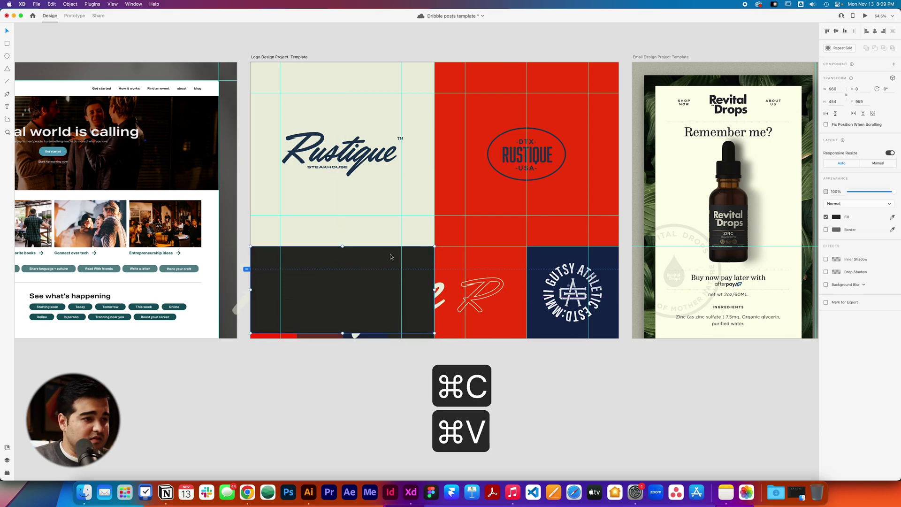
pyautogui.keyDown('shift'); pyautogui.click(444, 307); pyautogui.keyUp('shift')
pyautogui.rightClick(443, 304)
pyautogui.click(466, 381)
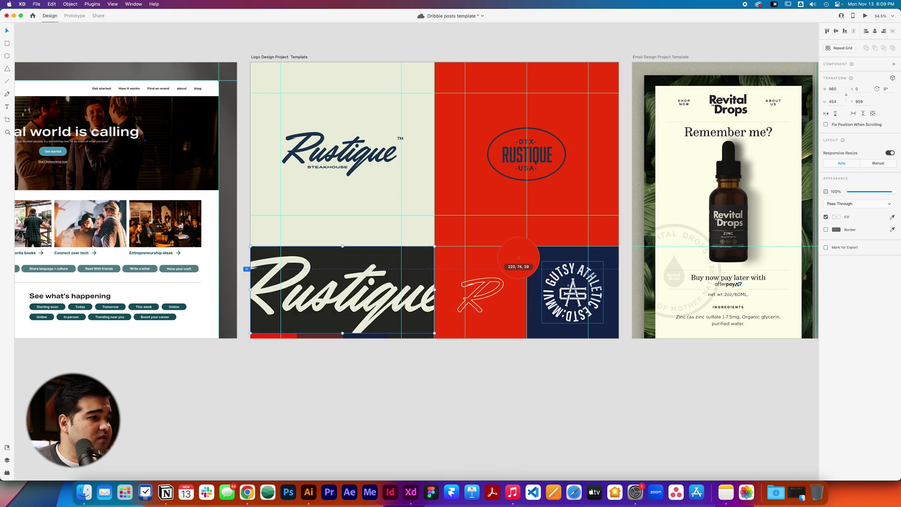
# - Recolour the masked Rustique script with the rectangle's dark tone, lightened slightly to a subtle dark grey
pyautogui.click(427, 260)
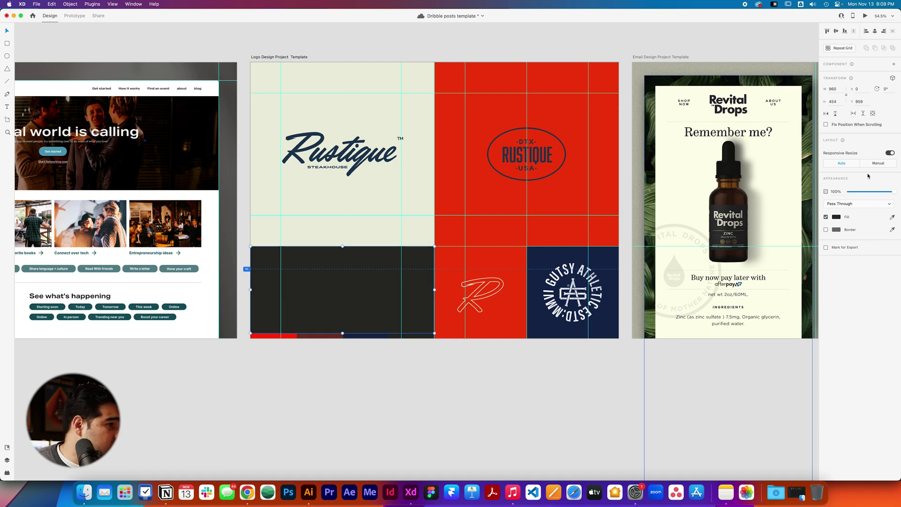
pyautogui.click(836, 217)
pyautogui.click(755, 227)
pyautogui.click(428, 352)
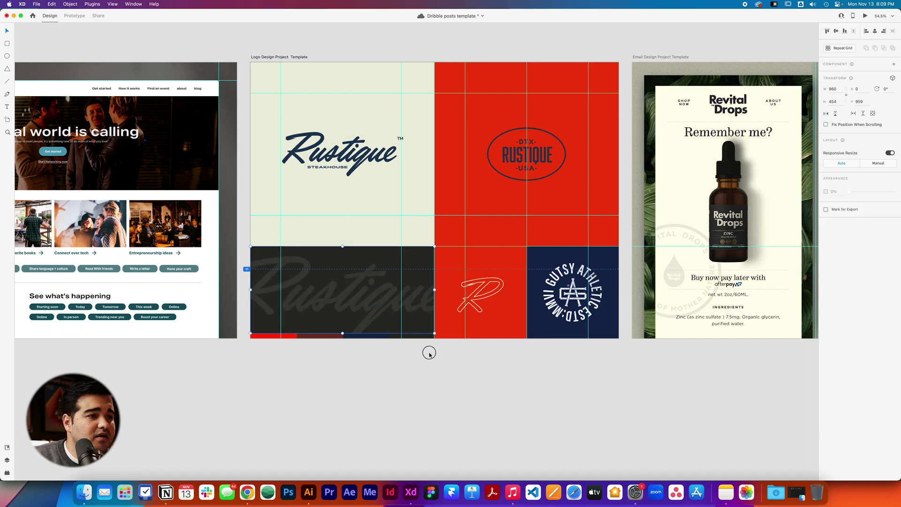
# - Copy the separate STEAKHOUSE text from Illustrator and paste it onto the dark rectangle in Adobe XD
pyautogui.press('super+Tab')
pyautogui.moveTo(198, 284); pyautogui.dragTo(323, 321)
pyautogui.press('super+c')
pyautogui.press('super+Tab')
pyautogui.press('super+v')
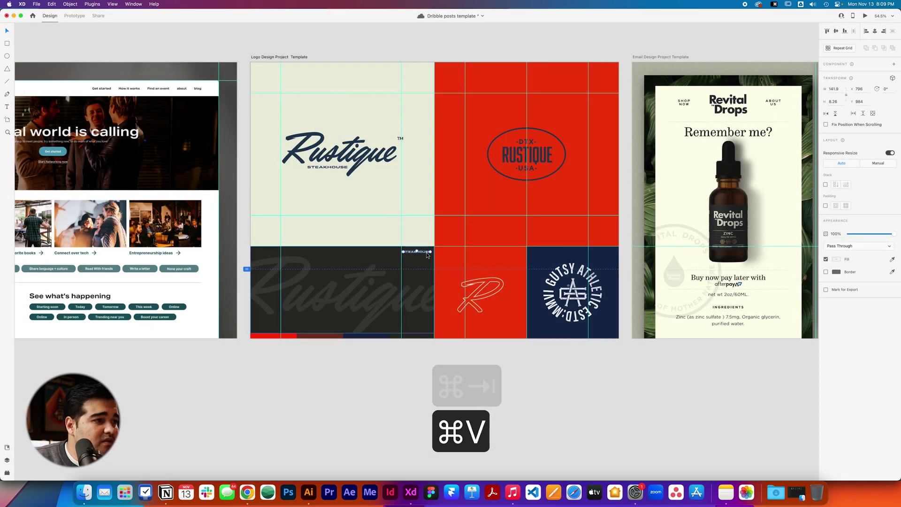
# - Centre the STEAKHOUSE text horizontally and vertically on the dark rectangle
pyautogui.keyDown('shift'); pyautogui.click(368, 267); pyautogui.keyUp('shift')
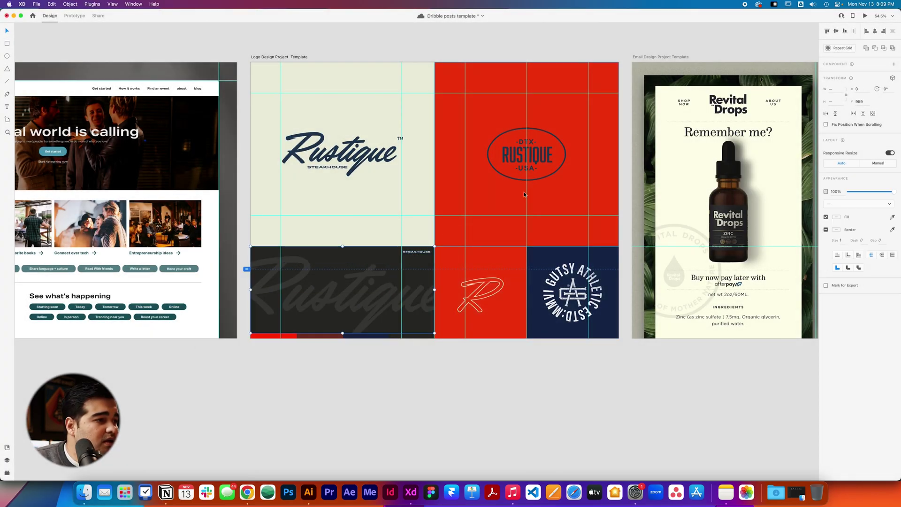
pyautogui.click(836, 31)
pyautogui.click(875, 31)
pyautogui.click(370, 385)
# - Enlarge the STEAKHOUSE text from its centre to about 460 px wide
pyautogui.click(345, 291)
pyautogui.scroll(10, 342, 293)
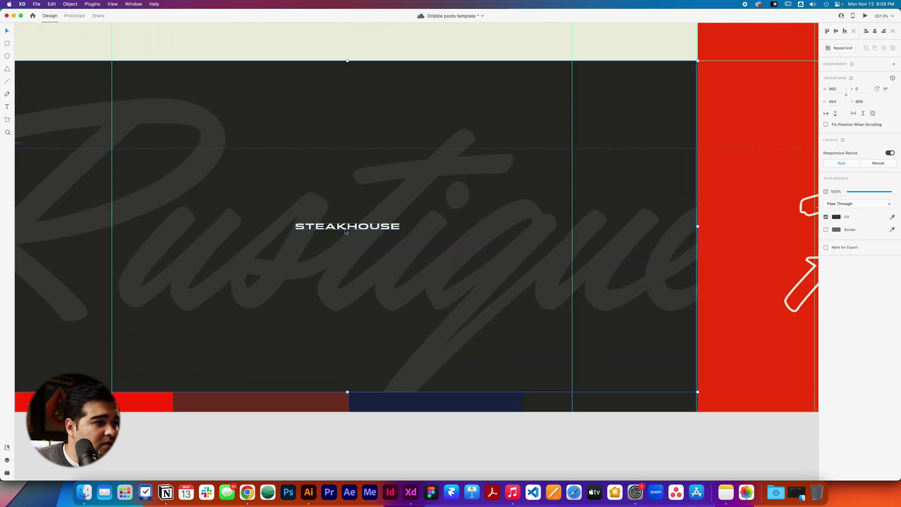
pyautogui.click(345, 229)
pyautogui.moveTo(400, 230); pyautogui.dragTo(513, 260)
pyautogui.scroll(2, 507, 259)
pyautogui.scroll(-6, 504, 259)
pyautogui.scroll(-4, 504, 259)
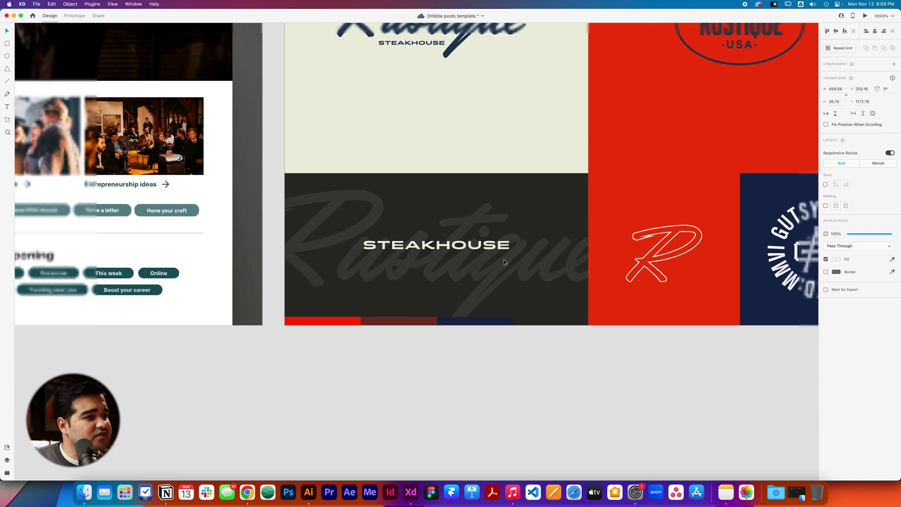
pyautogui.hscroll(5, 504, 259)
pyautogui.scroll(2, 504, 260)
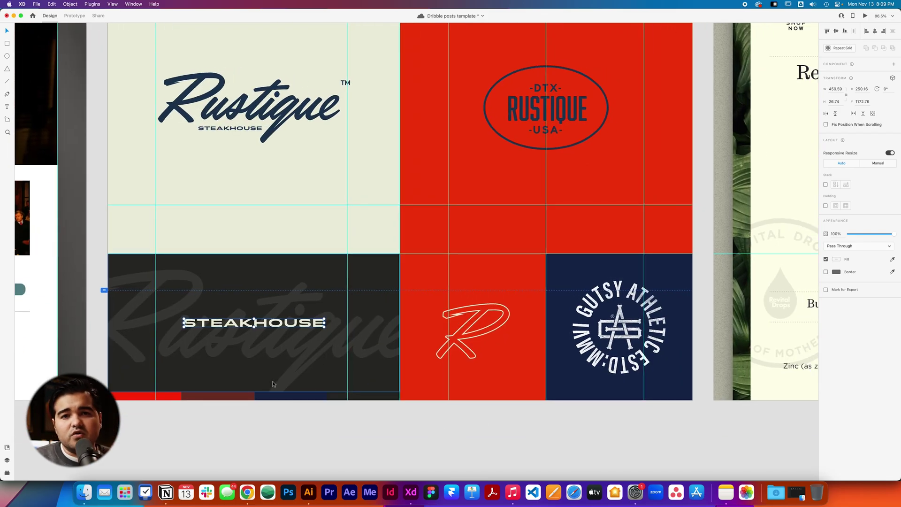
# - Copy the navy rectangle's hex colour from Illustrator and apply 1F3954 as the fill of the blue square behind the Gutsy badge
pyautogui.press('super+Tab')
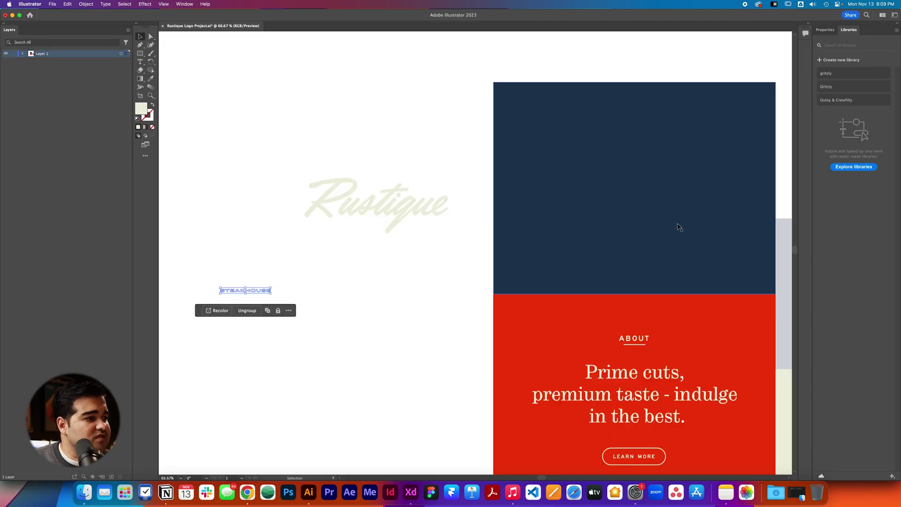
pyautogui.click(681, 240)
pyautogui.doubleClick(148, 109)
pyautogui.press('super+c')
pyautogui.press('super+Tab')
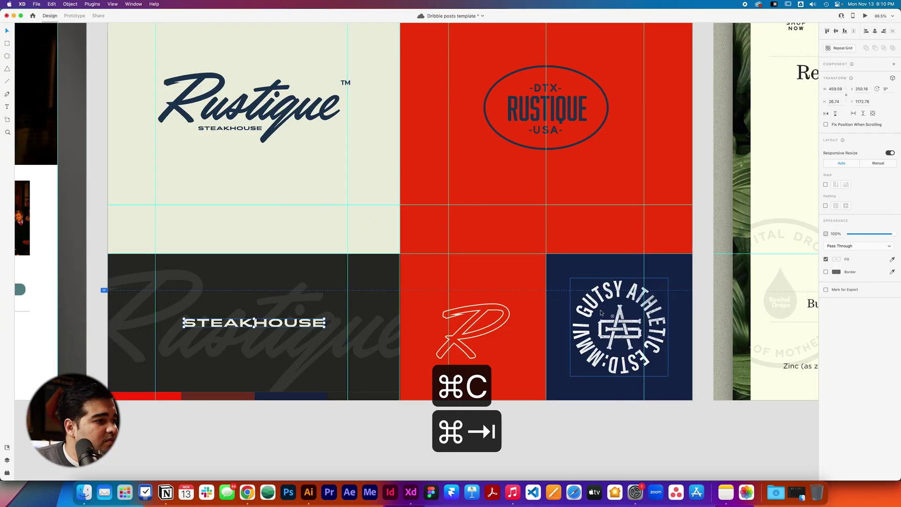
pyautogui.click(573, 270)
pyautogui.click(837, 230)
pyautogui.click(837, 230)
pyautogui.click(837, 230)
pyautogui.press('super+v')
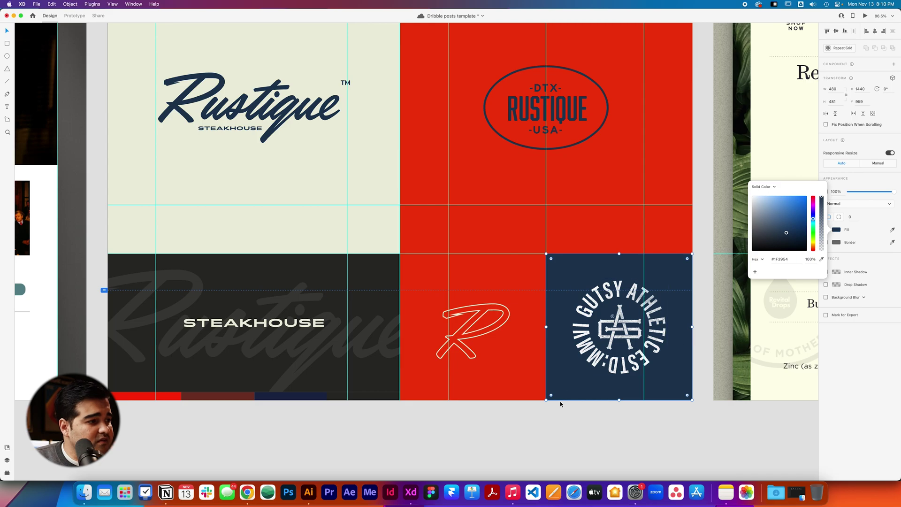
# - Replace the round Gutsy Athletic badge with a copy of the oval DTX Rustique USA badge, scaled to about 275 by 186 px and brought to front
pyautogui.click(604, 353)
pyautogui.press('Delete')
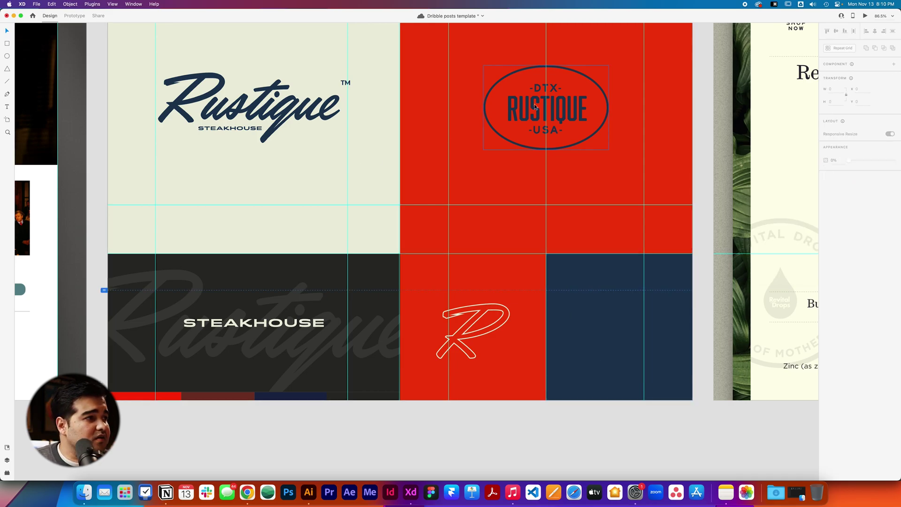
pyautogui.hscroll(2, 534, 103)
pyautogui.moveTo(508, 107); pyautogui.dragTo(586, 324)
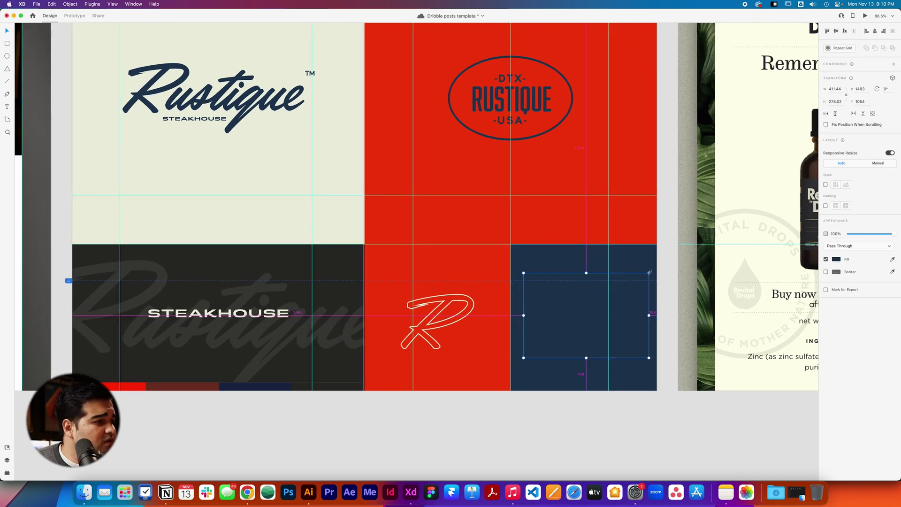
pyautogui.moveTo(649, 273); pyautogui.dragTo(628, 286)
pyautogui.press('shift+super+bracketright')
# - Fill the copied oval badge with white and centre it horizontally and vertically in the navy square
pyautogui.click(837, 259)
pyautogui.click(583, 323)
pyautogui.keyDown('shift'); pyautogui.click(583, 323); pyautogui.keyUp('shift')
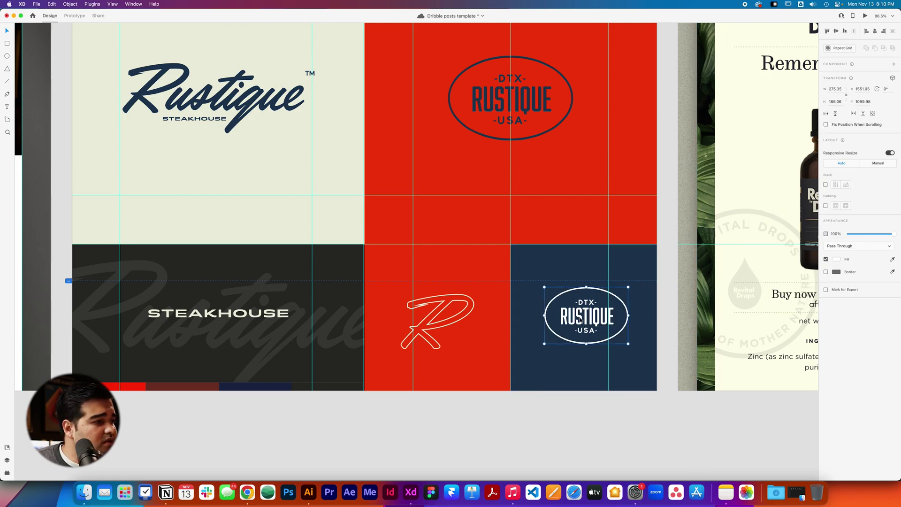
pyautogui.click(875, 31)
pyautogui.click(837, 32)
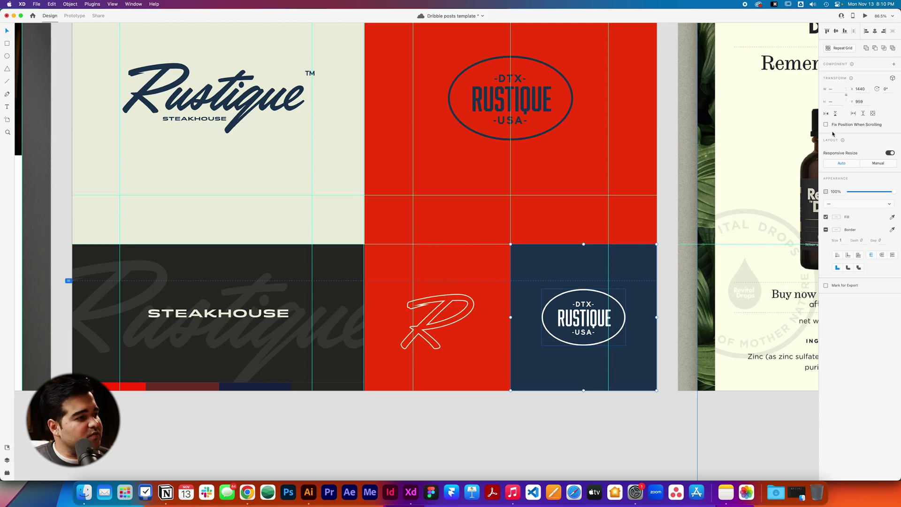
pyautogui.click(400, 450)
# - Recolour the first three swatches of the palette strip below the dark rectangle with the sampled cream, red and navy of the tiles
pyautogui.moveTo(400, 450); pyautogui.dragTo(471, 439)
pyautogui.click(462, 369)
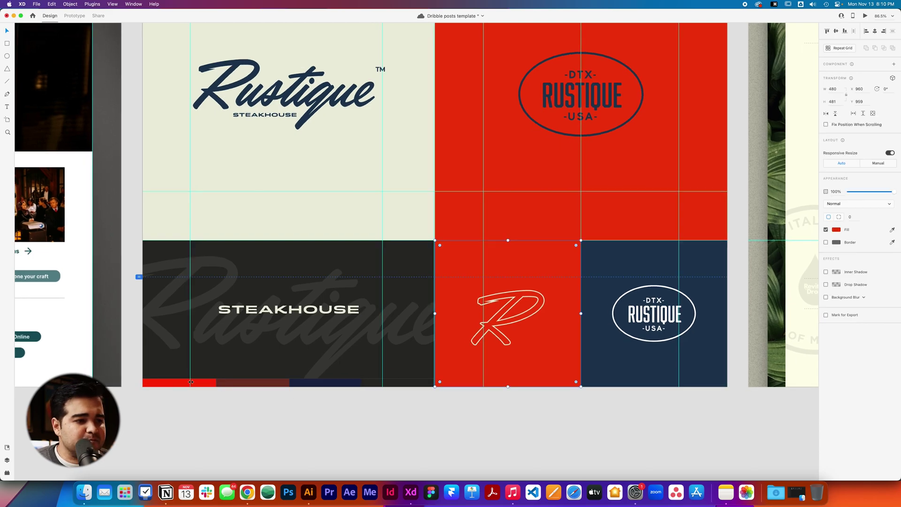
pyautogui.click(415, 134)
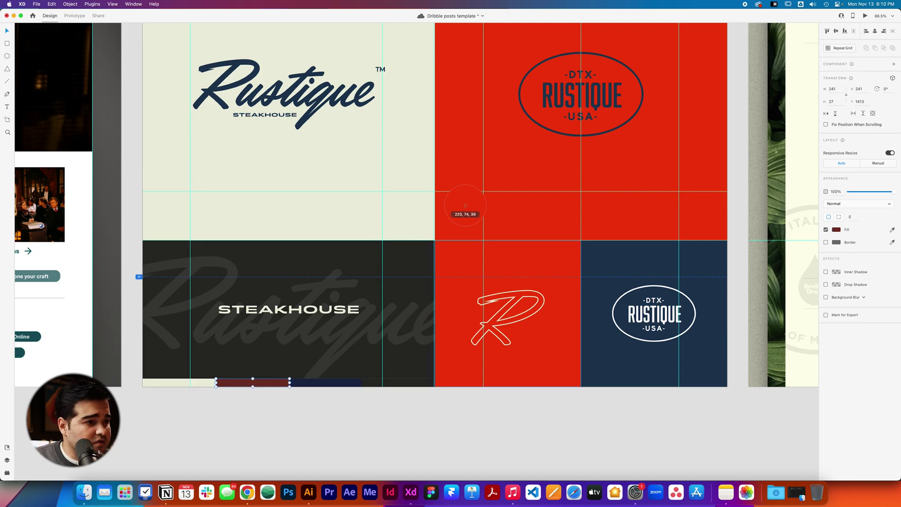
pyautogui.press('i')
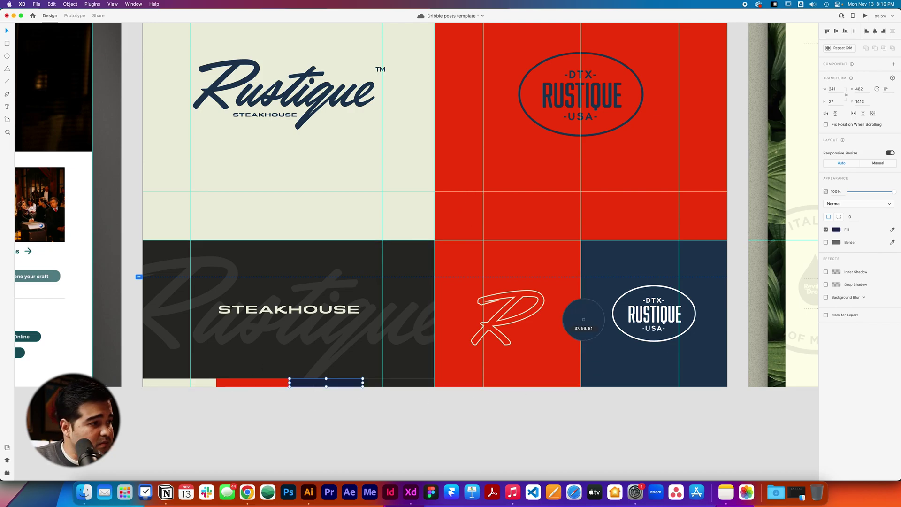
pyautogui.click(379, 384)
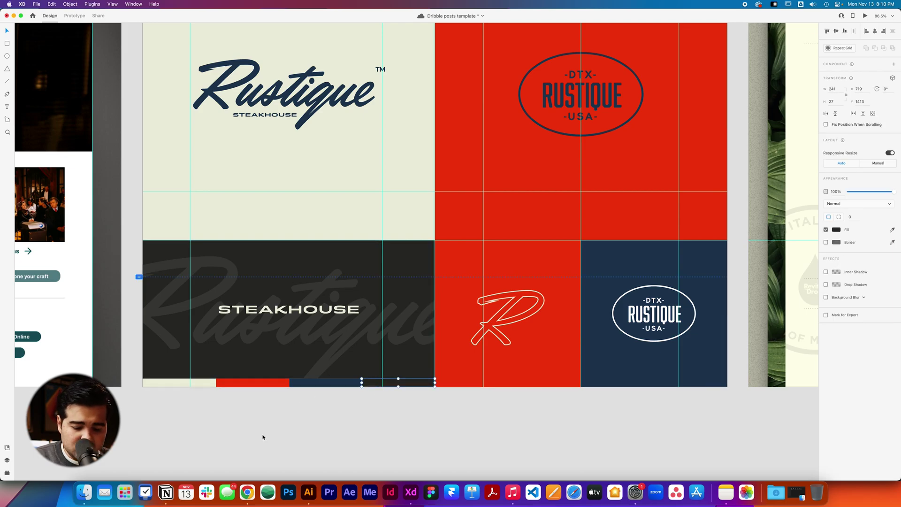
pyautogui.click(413, 435)
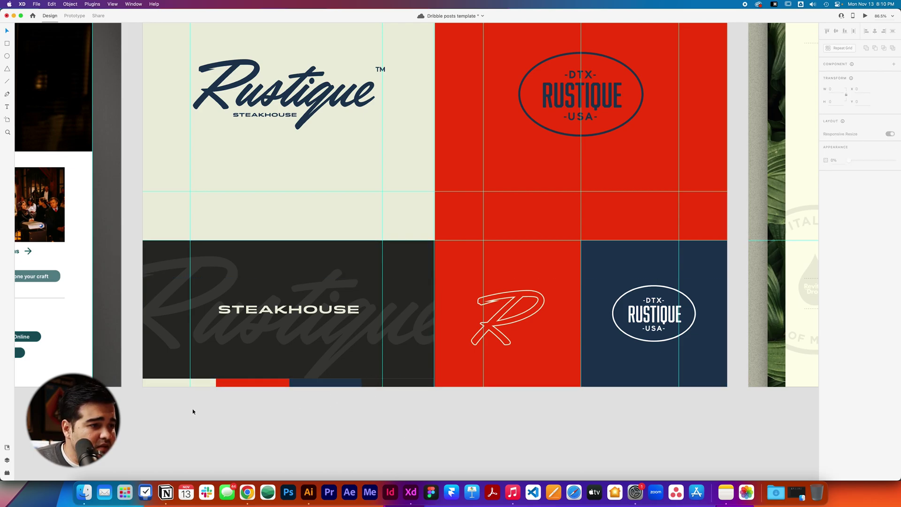
# - Select the email placeholder rectangle in the Email Design Project Template, then switch to Finder and check the file info of Abandoned cart email.jpg
pyautogui.scroll(-5, 355, 406)
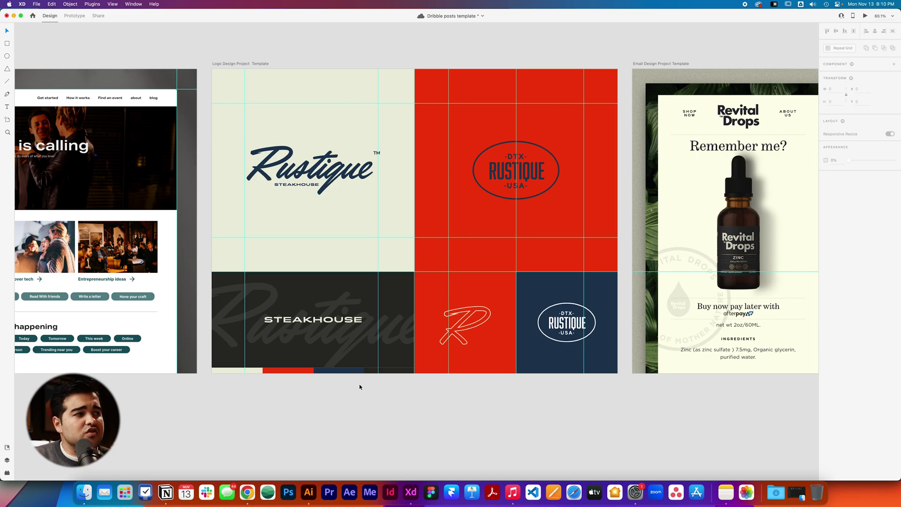
pyautogui.hscroll(10, 553, 389)
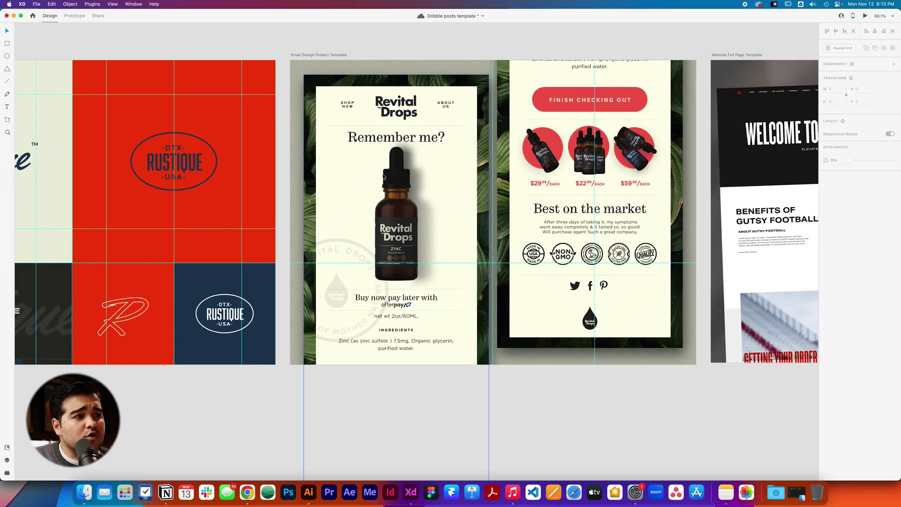
pyautogui.click(384, 176)
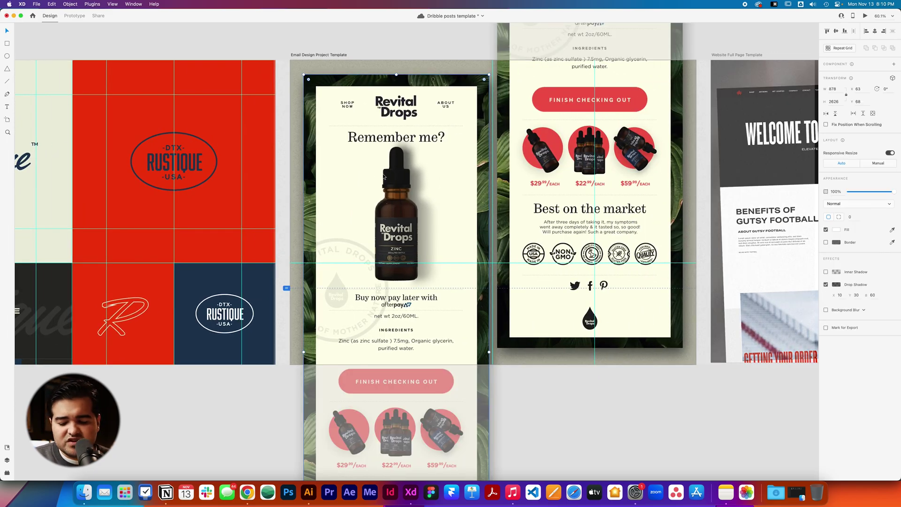
pyautogui.press('super+Tab')
pyautogui.click(381, 125)
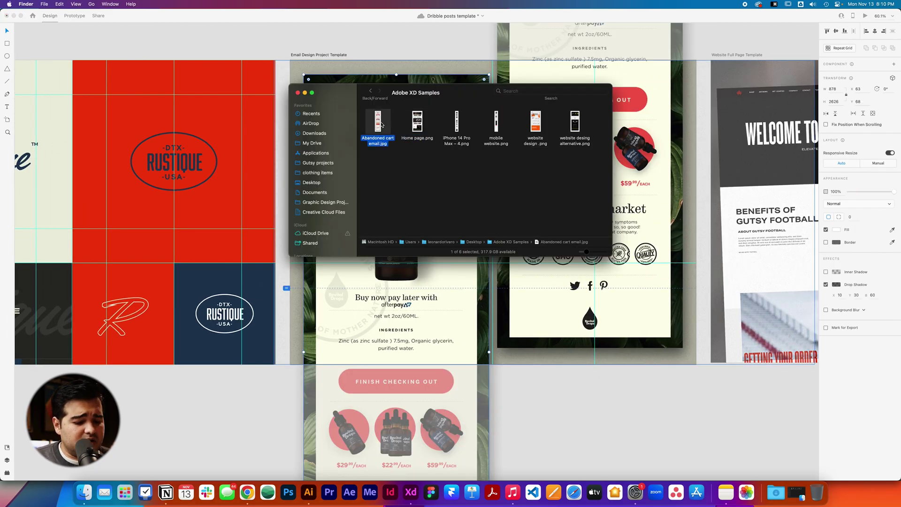
pyautogui.press('super+i')
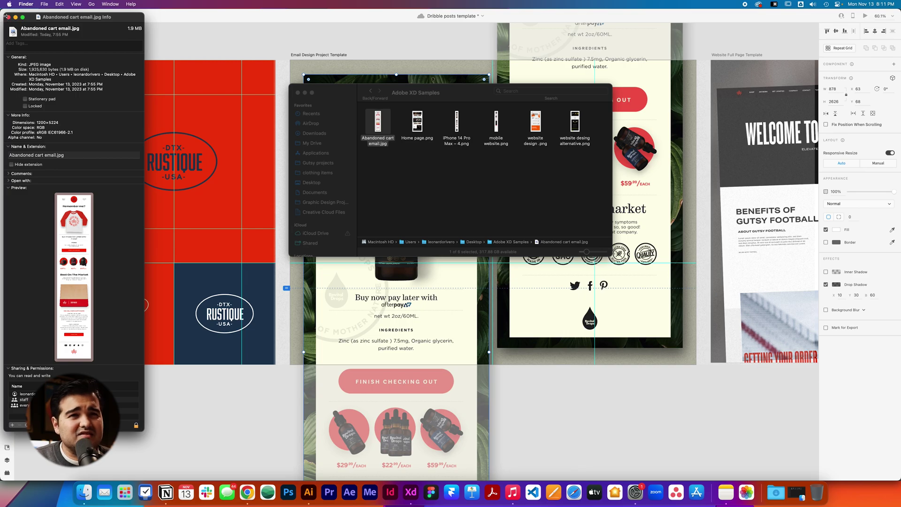
# - Preview Abandoned cart email.jpg, place it in the first email placeholder and shift the image down so the email's header shows
pyautogui.click(8, 17)
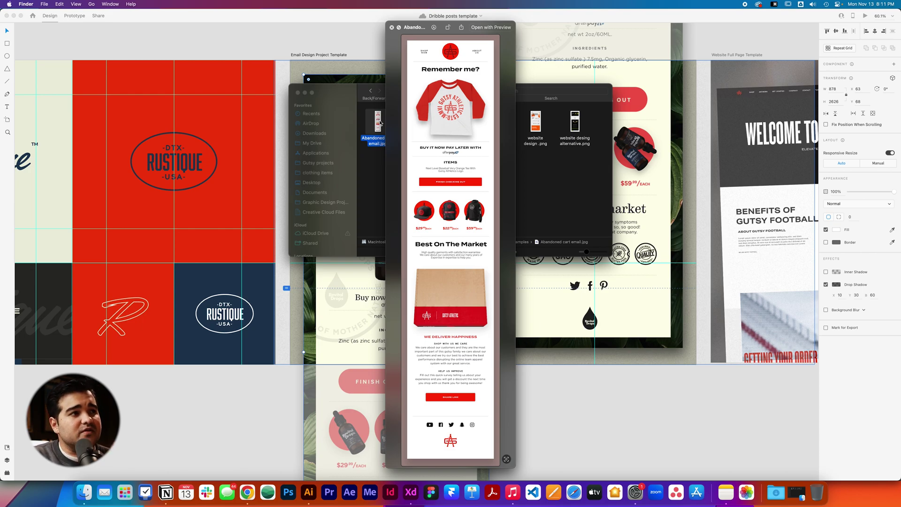
pyautogui.press('space')
pyautogui.moveTo(378, 165); pyautogui.dragTo(396, 337)
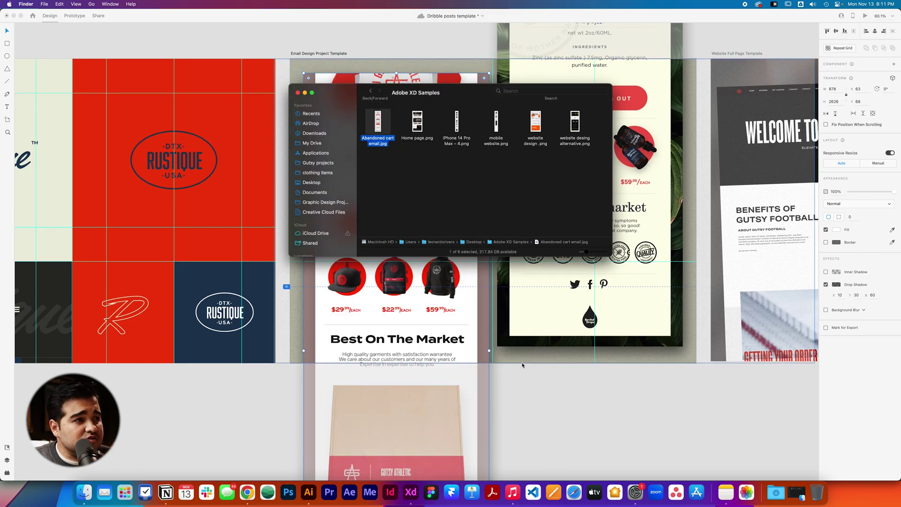
pyautogui.click(523, 364)
pyautogui.scroll(2, 401, 293)
pyautogui.scroll(-3, 401, 291)
pyautogui.doubleClick(403, 281)
pyautogui.moveTo(409, 221); pyautogui.dragTo(410, 328)
pyautogui.click(523, 370)
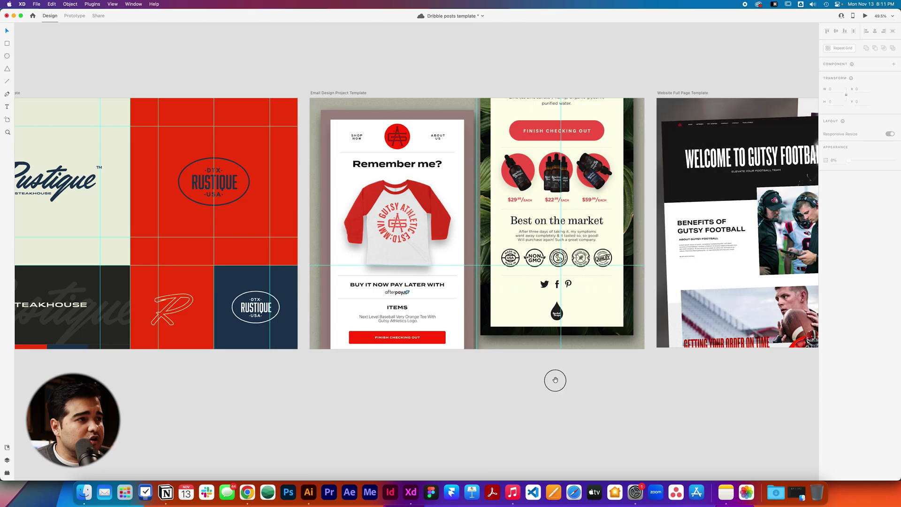
# - Fill the second email placeholder with Abandoned cart email.jpg from Finder and shift the image up so the email's footer shows
pyautogui.hscroll(3, 555, 379)
pyautogui.doubleClick(453, 252)
pyautogui.press('super+Tab')
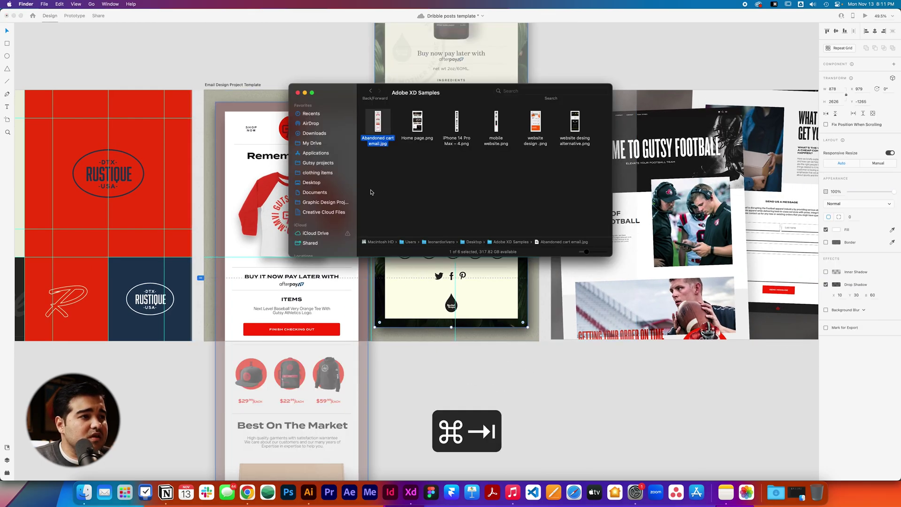
pyautogui.moveTo(373, 120); pyautogui.dragTo(458, 317)
pyautogui.doubleClick(496, 278)
pyautogui.moveTo(497, 278); pyautogui.dragTo(497, 215)
pyautogui.click(473, 404)
pyautogui.scroll(1, 528, 402)
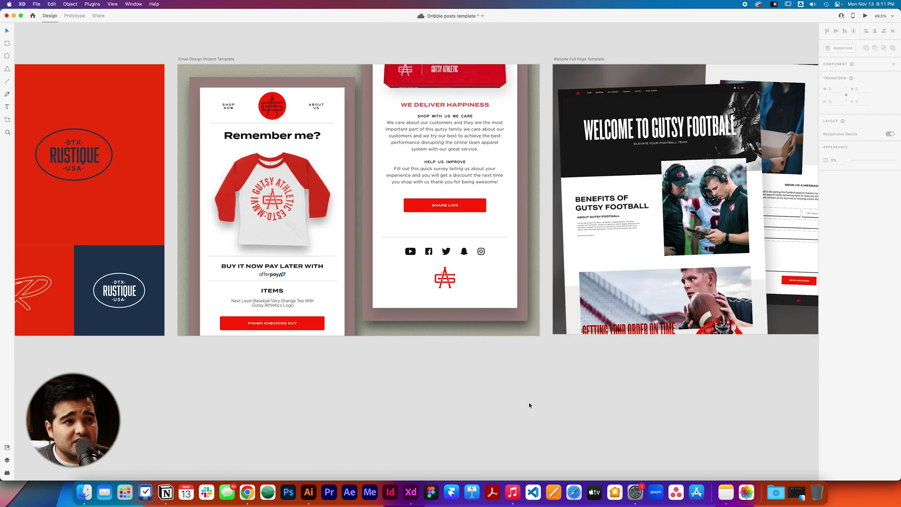
# - Bring the pink alternative background into the Email Design Project Template and send it to the back
pyautogui.scroll(-5, 529, 402)
pyautogui.hscroll(-9, 268, 376)
pyautogui.scroll(-2, 396, 335)
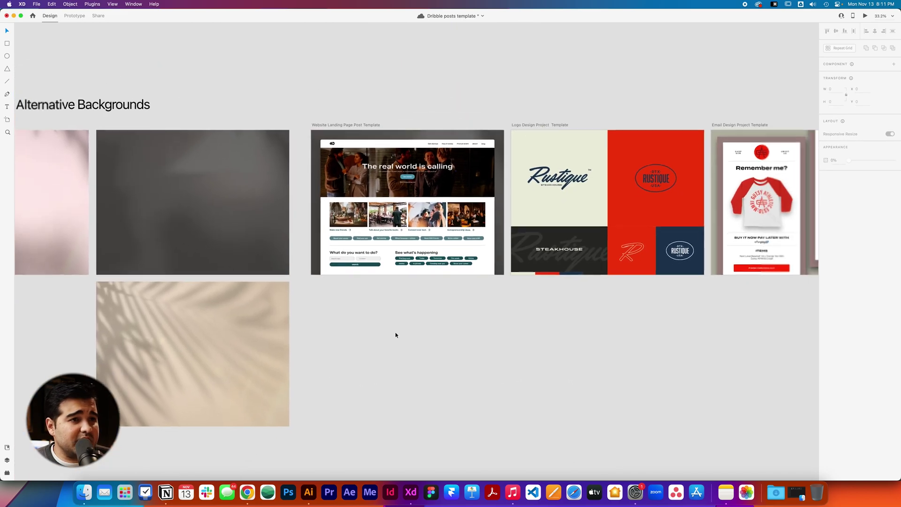
pyautogui.hscroll(-4, 395, 335)
pyautogui.moveTo(108, 178); pyautogui.dragTo(488, 273)
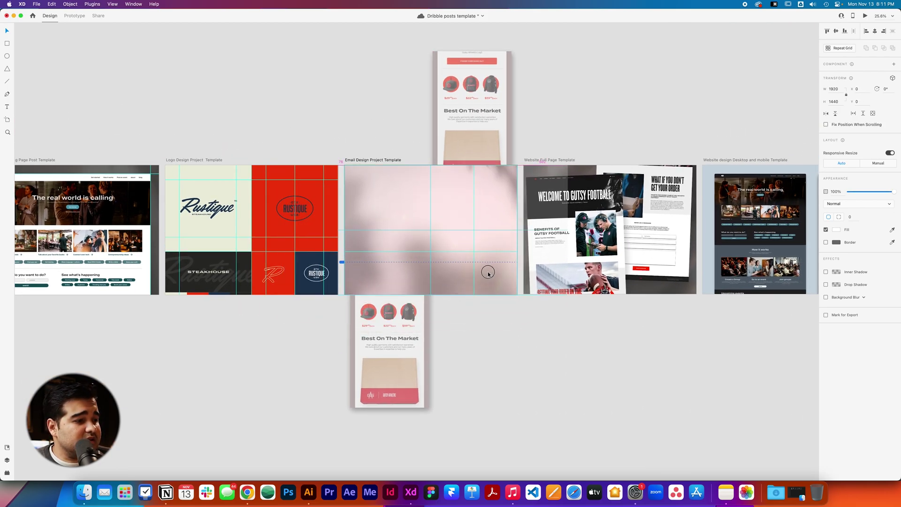
pyautogui.press('shift+super+bracketleft')
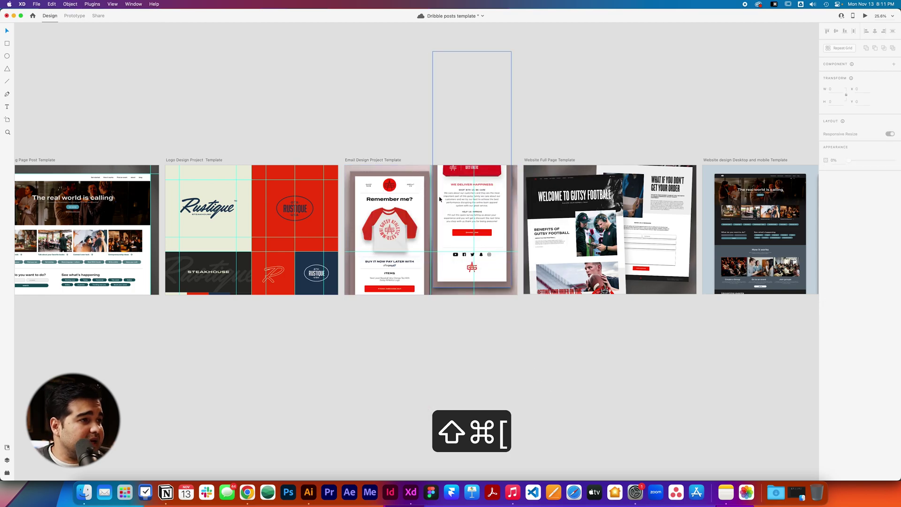
pyautogui.click(414, 169)
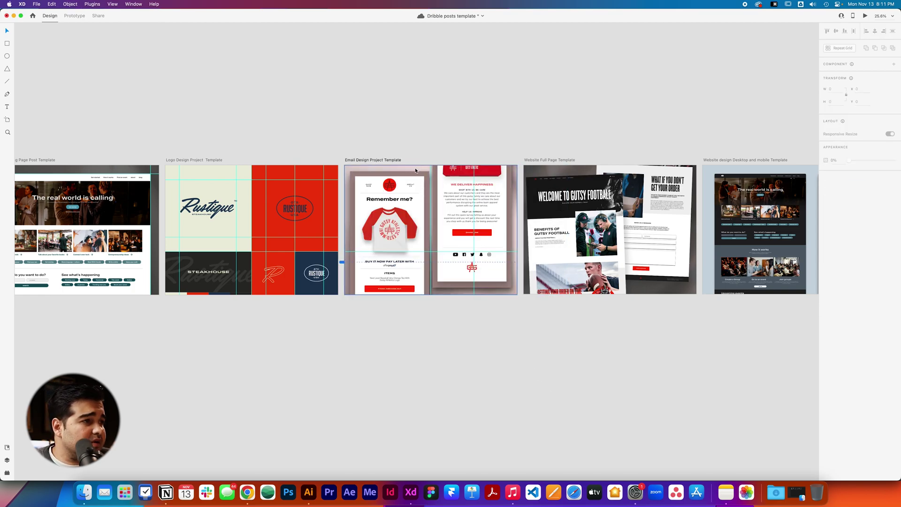
pyautogui.moveTo(415, 170); pyautogui.dragTo(415, 145)
pyautogui.press('super+z')
pyautogui.click(529, 330)
# - Fill the front page placeholder in the Website Full Page Template with website desing alternative.png from Finder
pyautogui.hscroll(1, 530, 330)
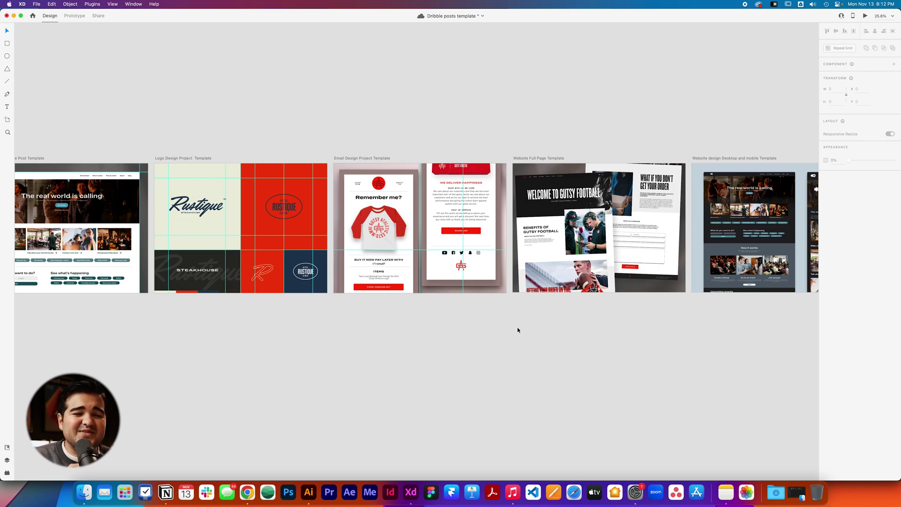
pyautogui.hscroll(3, 545, 334)
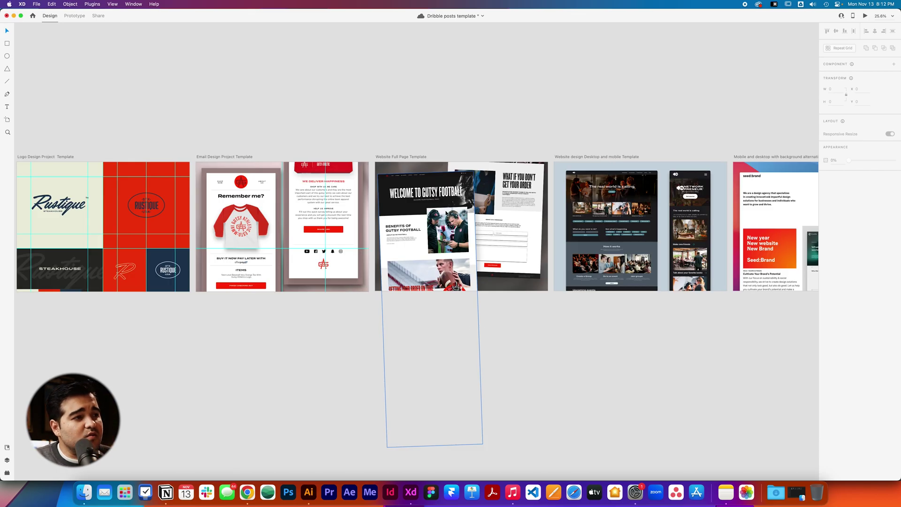
pyautogui.click(447, 213)
pyautogui.press('super+Tab')
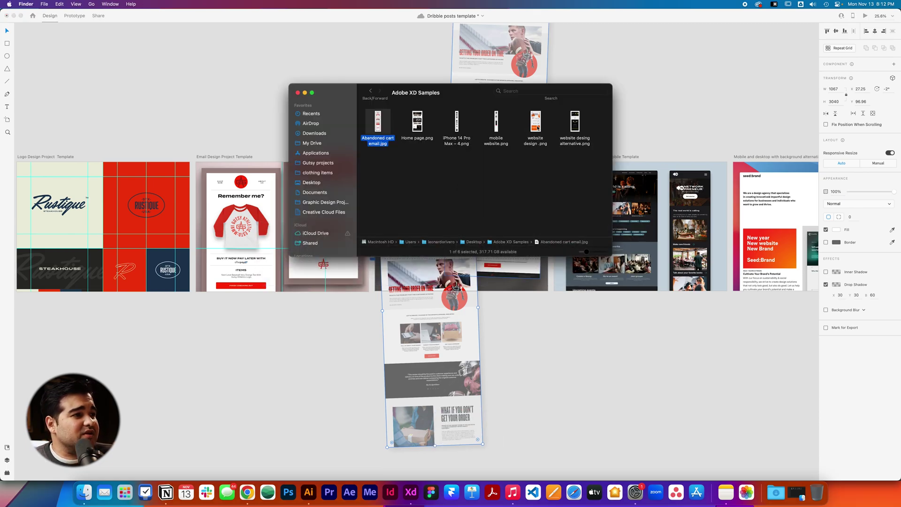
pyautogui.press('Right')
pyautogui.click(534, 122)
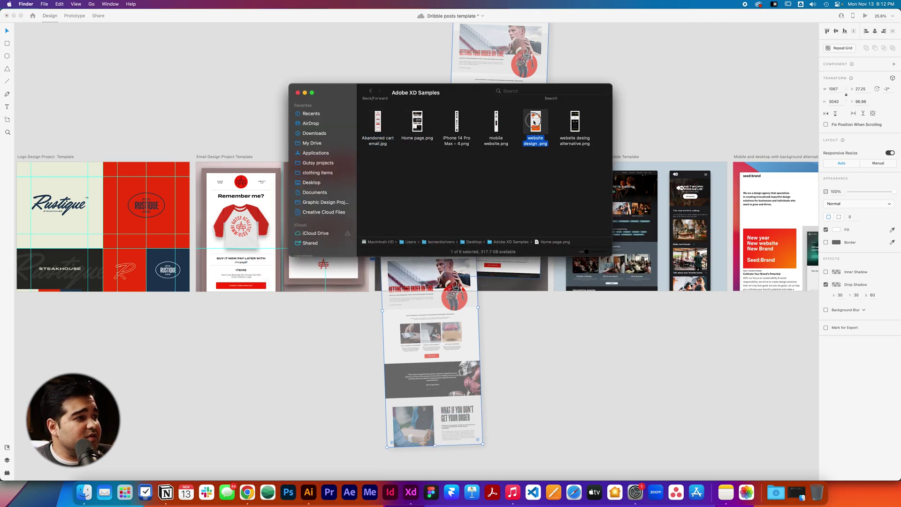
pyautogui.click(565, 123)
pyautogui.moveTo(574, 123); pyautogui.dragTo(444, 304)
pyautogui.click(532, 328)
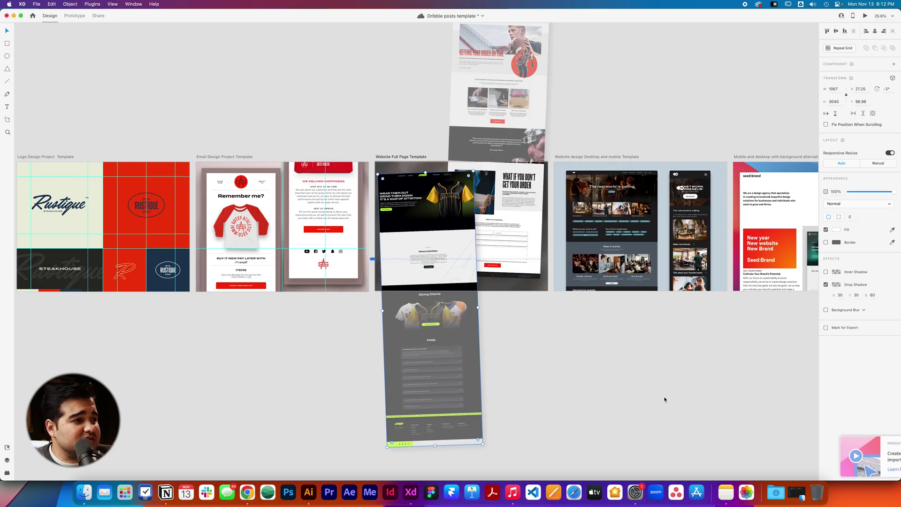
pyautogui.click(665, 400)
# - Scale down the image inside the front page placeholder and shift it so its full width and header fit the frame
pyautogui.scroll(-3, 454, 211)
pyautogui.scroll(6, 453, 211)
pyautogui.doubleClick(453, 210)
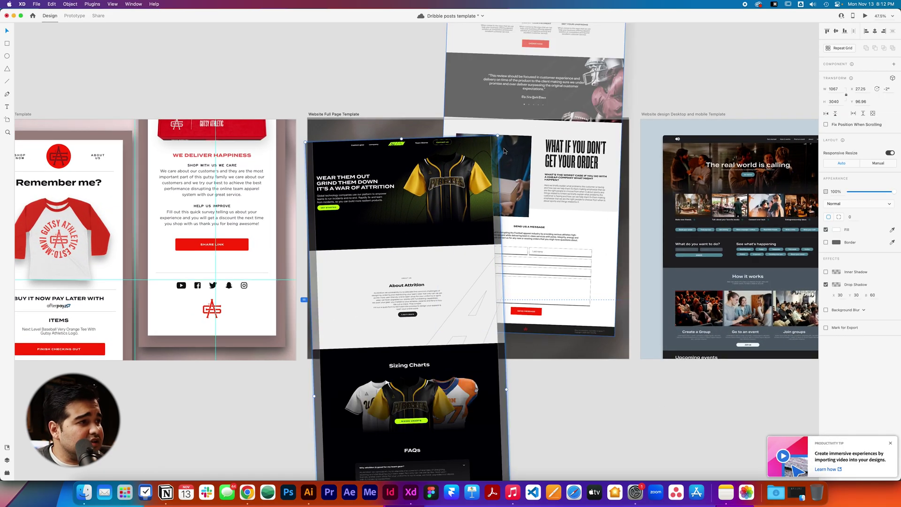
pyautogui.moveTo(497, 136); pyautogui.dragTo(491, 140)
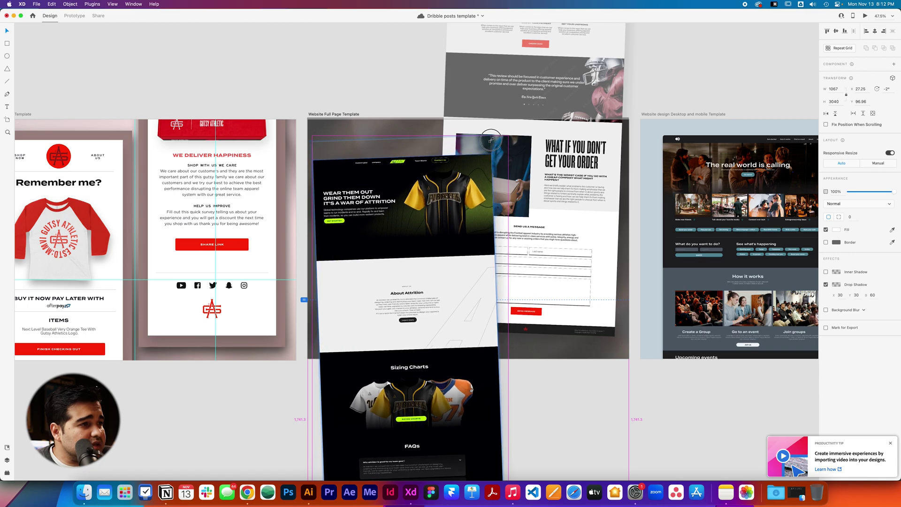
pyautogui.moveTo(468, 182); pyautogui.dragTo(466, 166)
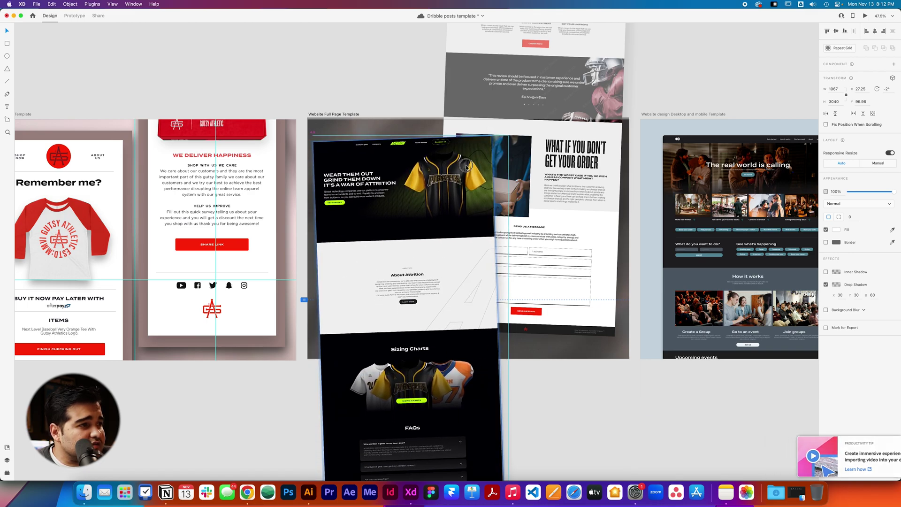
pyautogui.moveTo(321, 367); pyautogui.dragTo(321, 380)
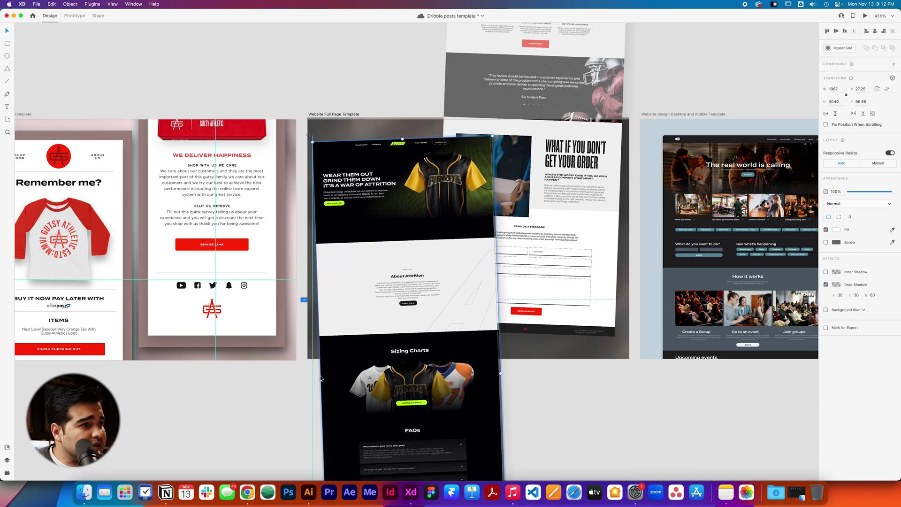
pyautogui.click(598, 420)
# - Fill the rear page placeholder in the Website Full Page Template with website desing alternative.png from Finder
pyautogui.moveTo(592, 395); pyautogui.dragTo(445, 441)
pyautogui.click(394, 249)
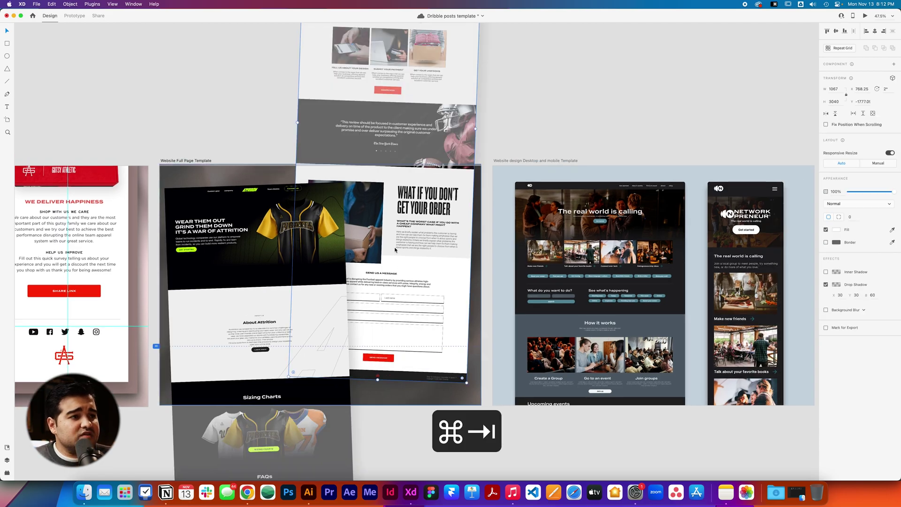
pyautogui.press('super+Tab')
pyautogui.moveTo(574, 120); pyautogui.dragTo(364, 298)
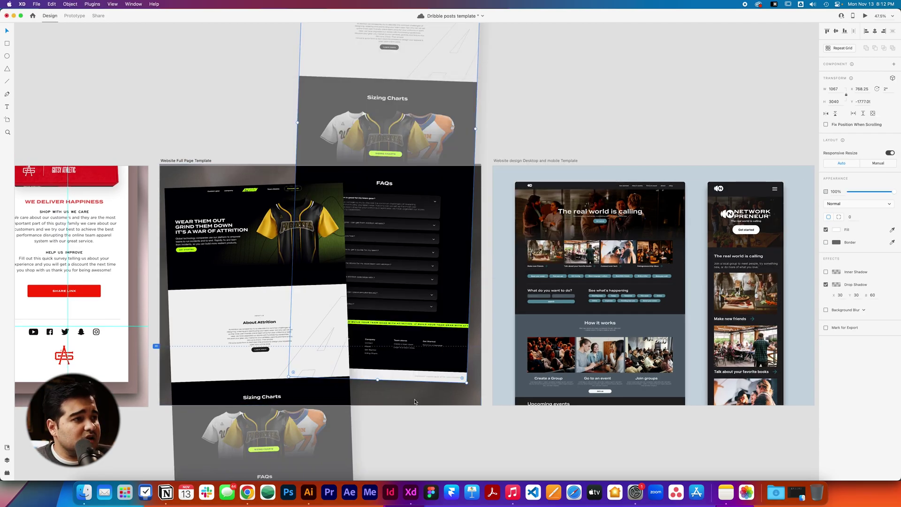
# - Scale down the image inside the rear page placeholder and shift it so the FAQs and footer fit the frame
pyautogui.click(417, 324)
pyautogui.press('alt')
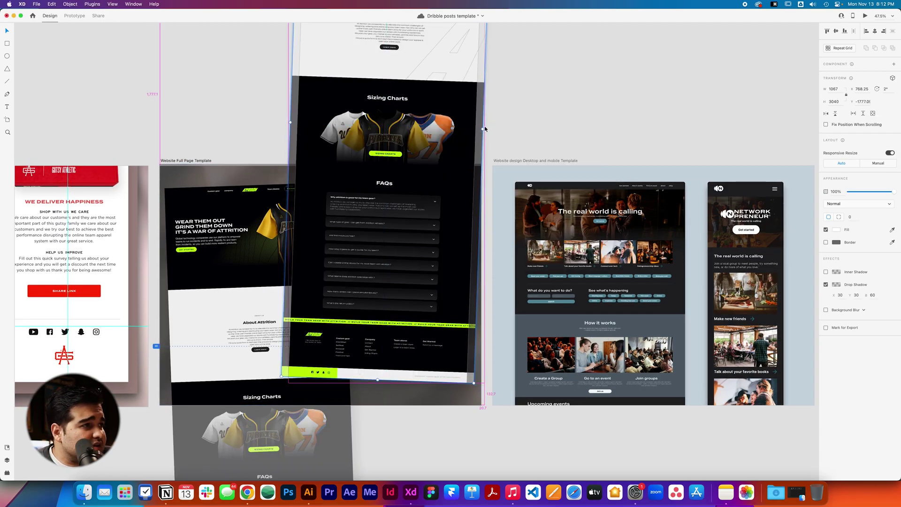
pyautogui.moveTo(482, 128); pyautogui.dragTo(477, 129)
pyautogui.moveTo(439, 152); pyautogui.dragTo(438, 169)
pyautogui.click(493, 442)
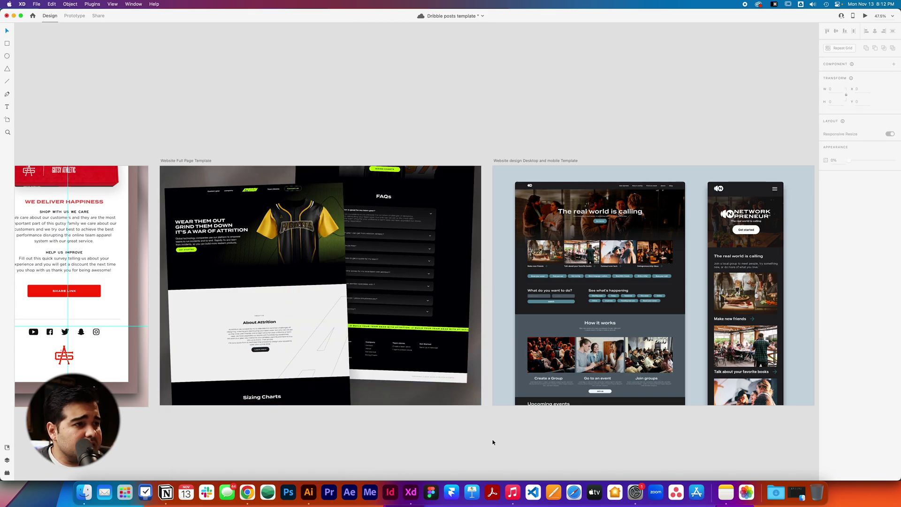
# - Delete the dark grey background image from the Website Full Page Template
pyautogui.hscroll(-5, 461, 414)
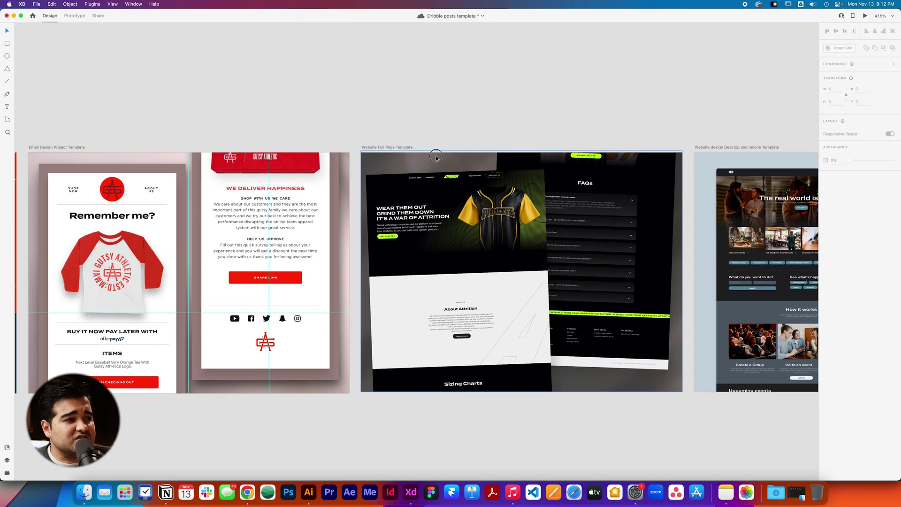
pyautogui.click(436, 159)
pyautogui.click(436, 158)
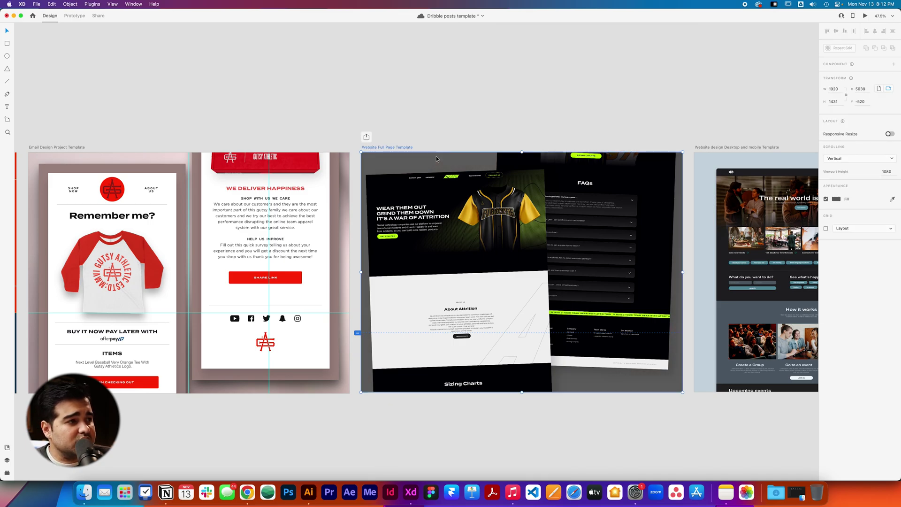
pyautogui.press('super+space')
pyautogui.click(291, 113)
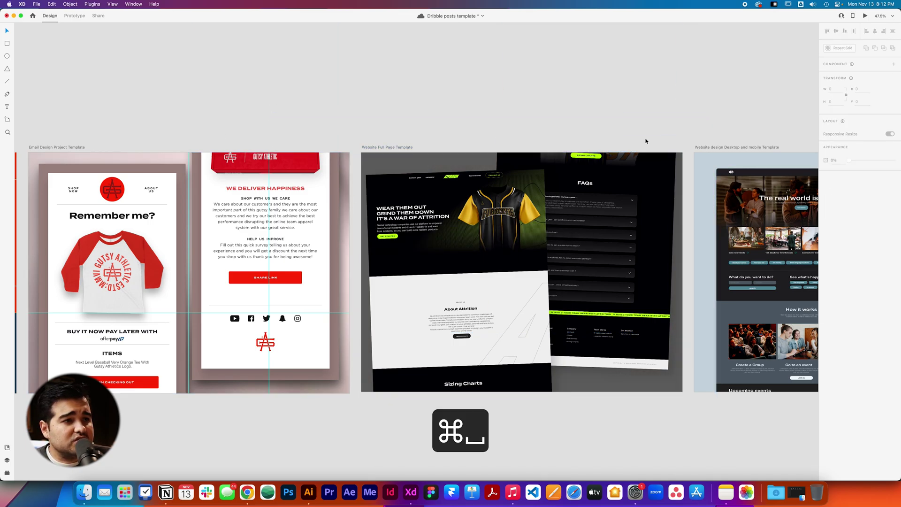
# - Bring the pink alternative background into the Website Full Page Template and send it to the back
pyautogui.moveTo(308, 85); pyautogui.dragTo(704, 136)
pyautogui.moveTo(167, 161); pyautogui.dragTo(664, 125)
pyautogui.moveTo(407, 177); pyautogui.dragTo(732, 121)
pyautogui.scroll(1, 257, 270)
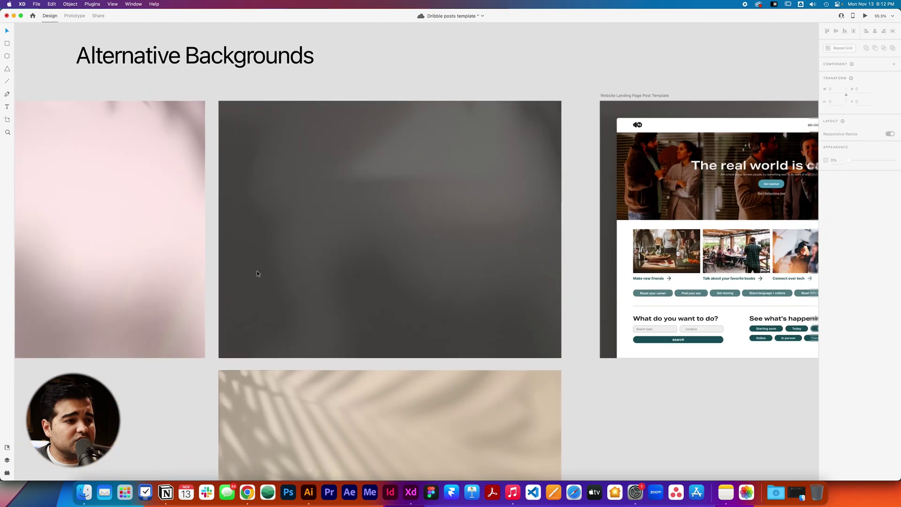
pyautogui.scroll(-3, 257, 270)
pyautogui.scroll(-3, 314, 311)
pyautogui.moveTo(437, 317); pyautogui.dragTo(310, 140)
pyautogui.moveTo(117, 181); pyautogui.dragTo(744, 181)
pyautogui.press('super+shift+bracketleft')
pyautogui.hscroll(10, 744, 181)
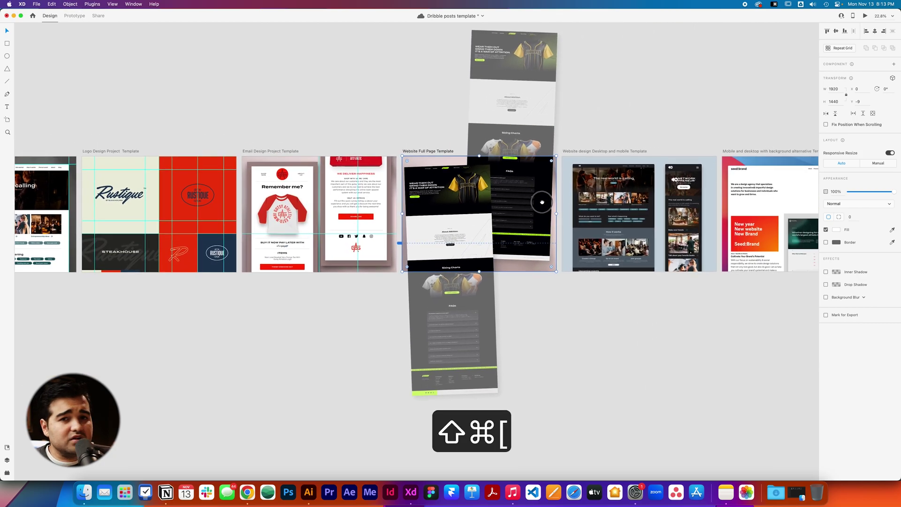
# - Move the pink background aside and fill the Website Full Page Template artboard with lime green sampled from the front page's button
pyautogui.scroll(2, 526, 223)
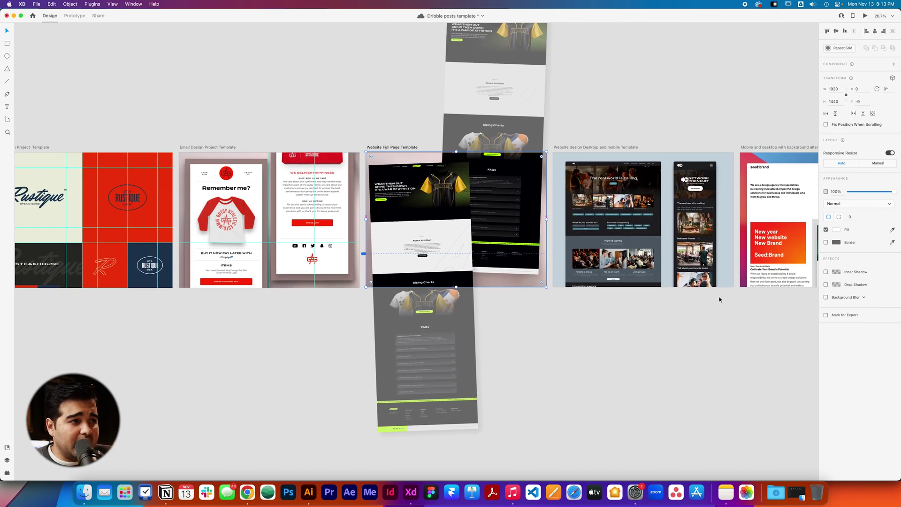
pyautogui.hscroll(3, 392, 87)
pyautogui.scroll(5, 346, 163)
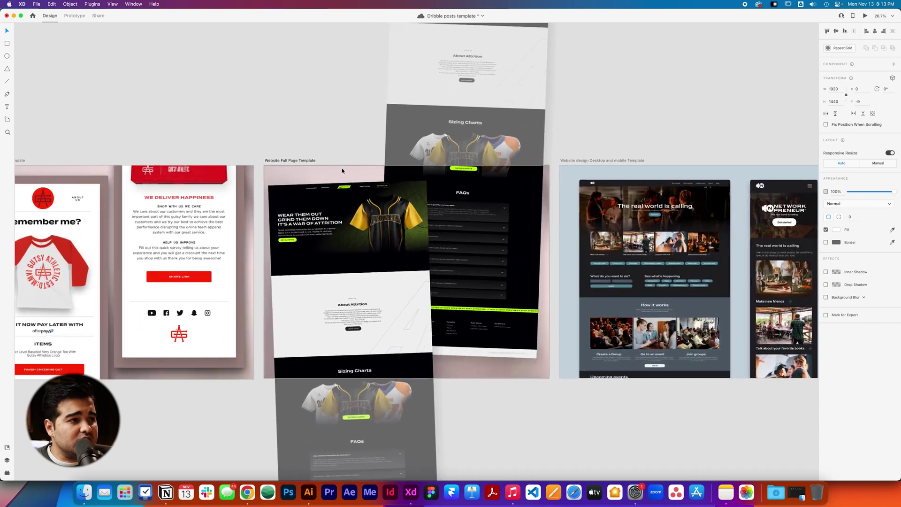
pyautogui.scroll(-1, 347, 164)
pyautogui.click(348, 131)
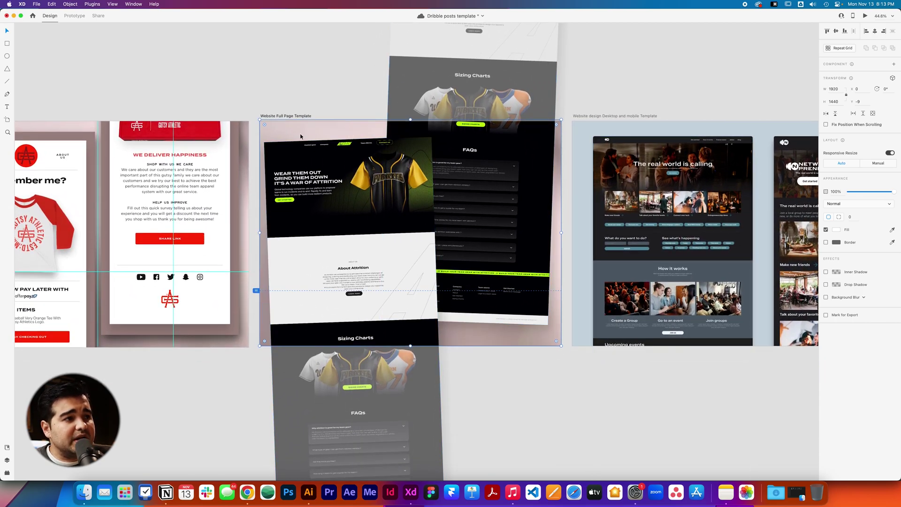
pyautogui.moveTo(301, 133); pyautogui.dragTo(344, 146)
pyautogui.press('super+z')
pyautogui.click(893, 199)
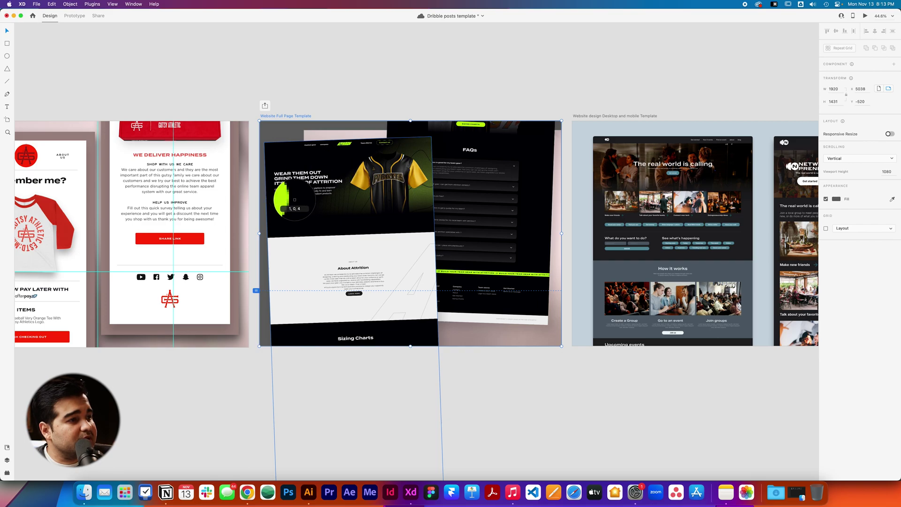
pyautogui.click(294, 200)
# - Realign the pink background with the artboard at X 0, Y 0 and set its blend mode to Multiply
pyautogui.click(323, 143)
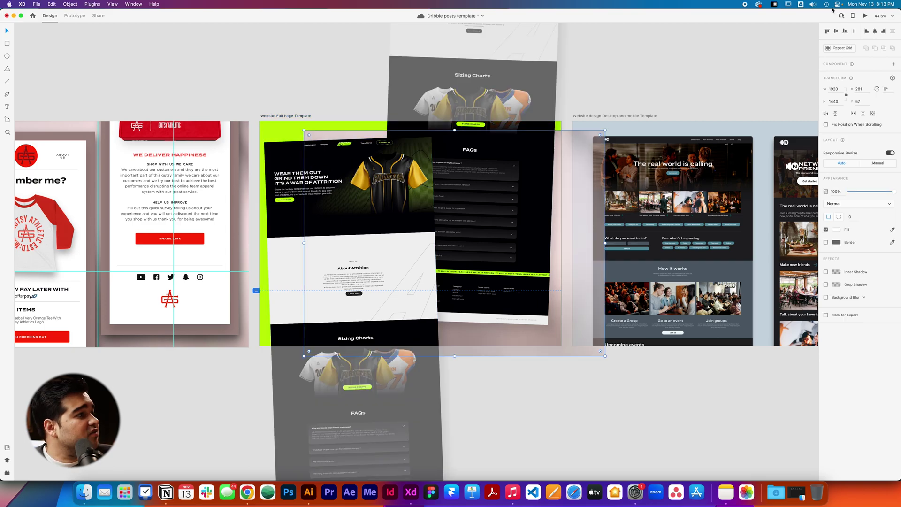
pyautogui.click(827, 31)
pyautogui.click(884, 31)
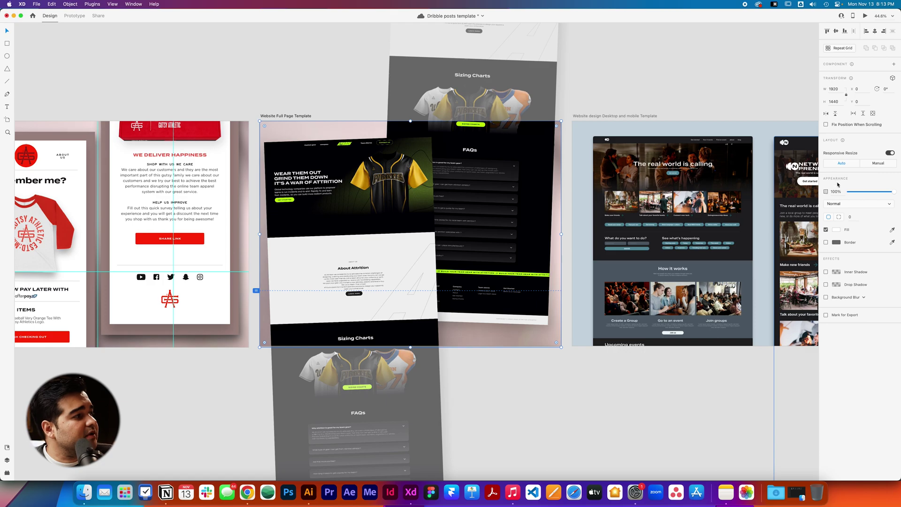
pyautogui.click(835, 204)
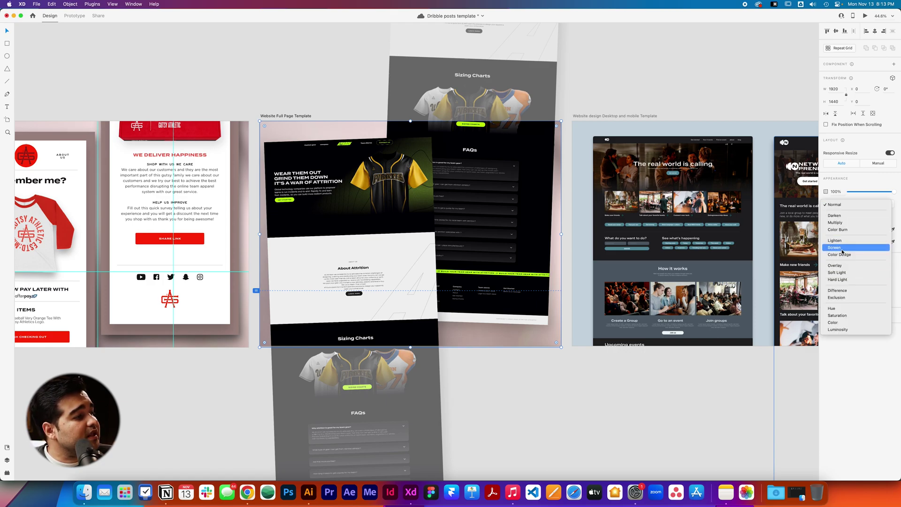
pyautogui.click(841, 223)
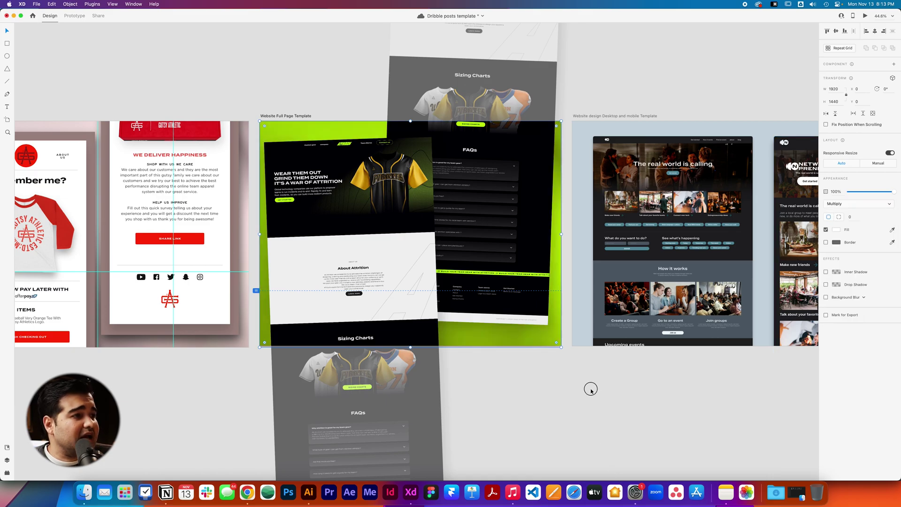
# - Ungroup the desktop and mobile mockups in the Mobile and desktop with background alternative Template
pyautogui.click(591, 390)
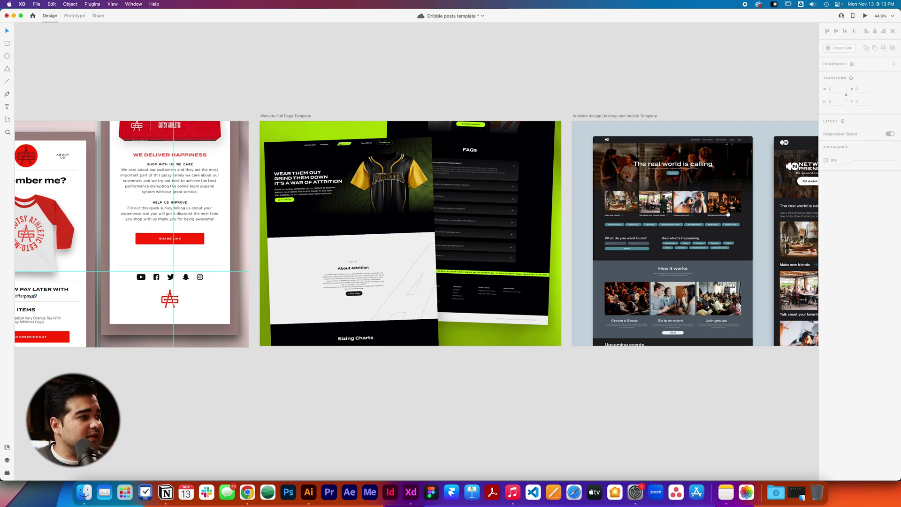
pyautogui.hscroll(6, 341, 85)
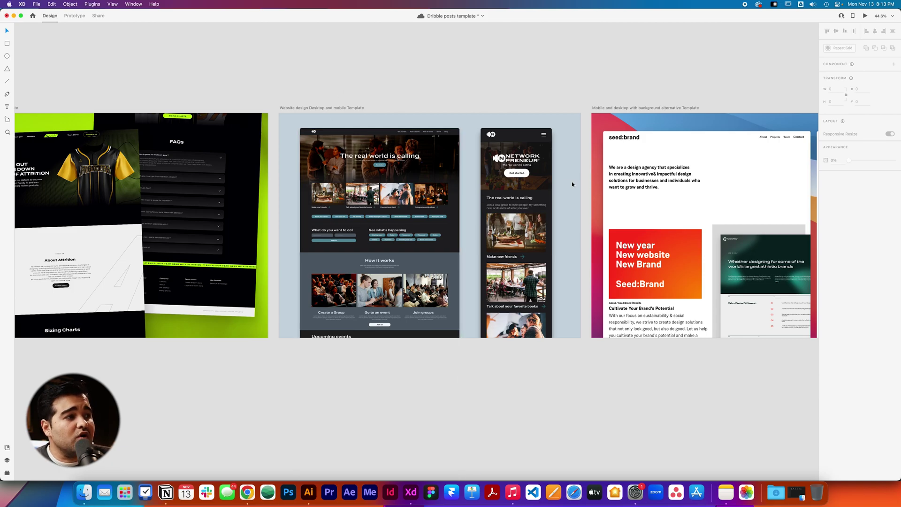
pyautogui.moveTo(566, 227); pyautogui.dragTo(314, 203)
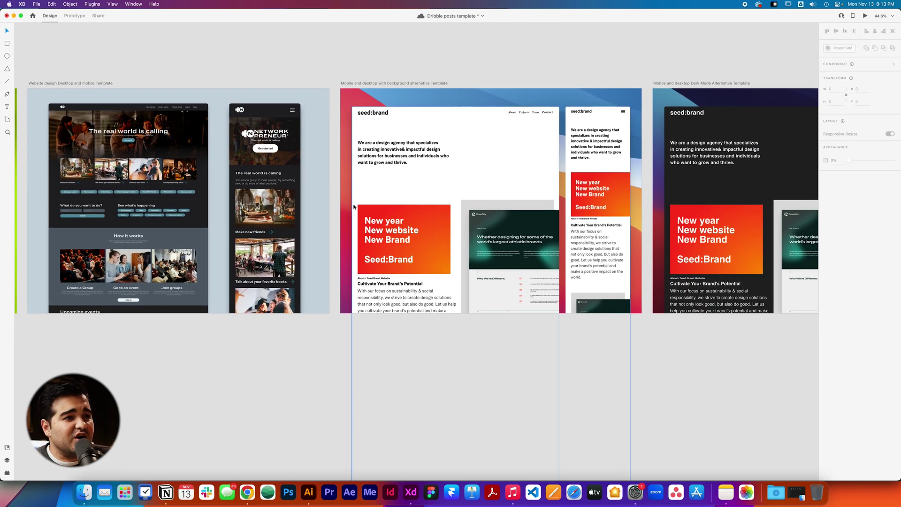
pyautogui.scroll(-3, 354, 207)
pyautogui.scroll(-1, 354, 206)
pyautogui.hscroll(5, 421, 193)
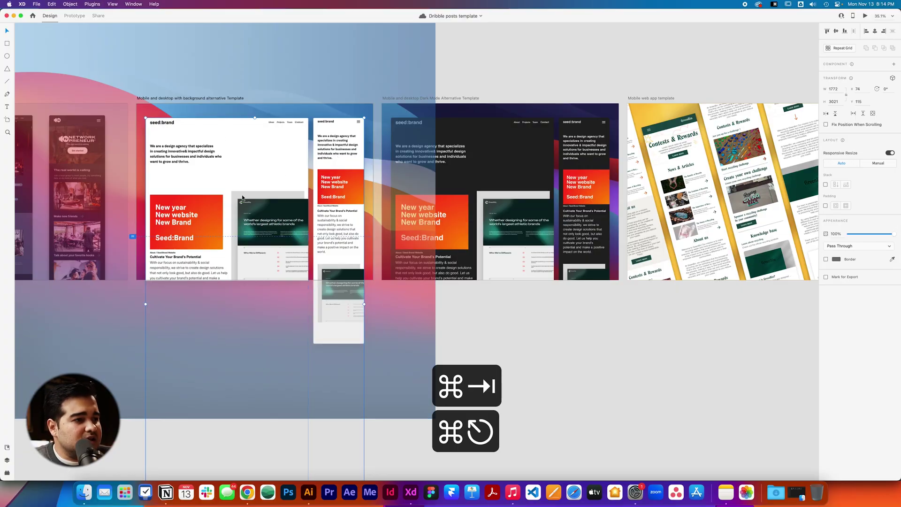
pyautogui.rightClick(242, 198)
pyautogui.rightClick(241, 182)
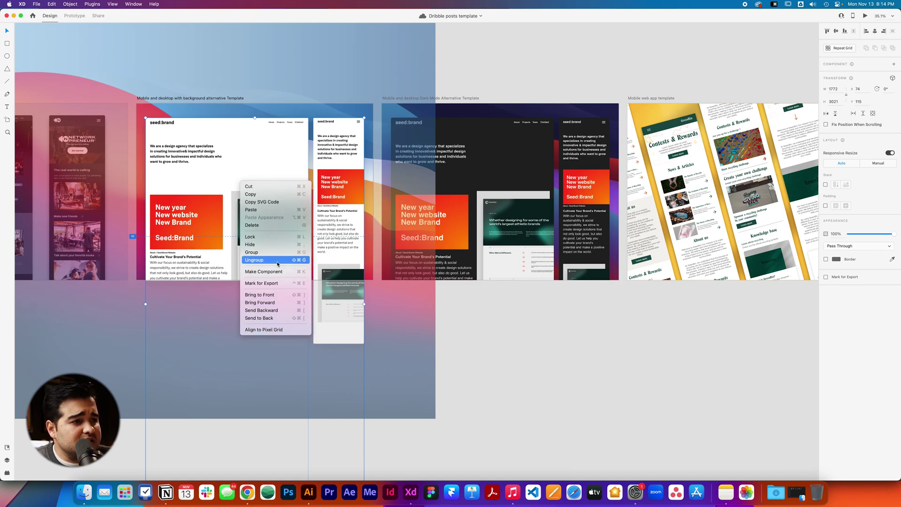
pyautogui.click(277, 259)
# - Switch to Finder, preview the sample images, and fill the template's desktop mockup with Home page.png from the Adobe XD Samples folder
pyautogui.press('super+Tab')
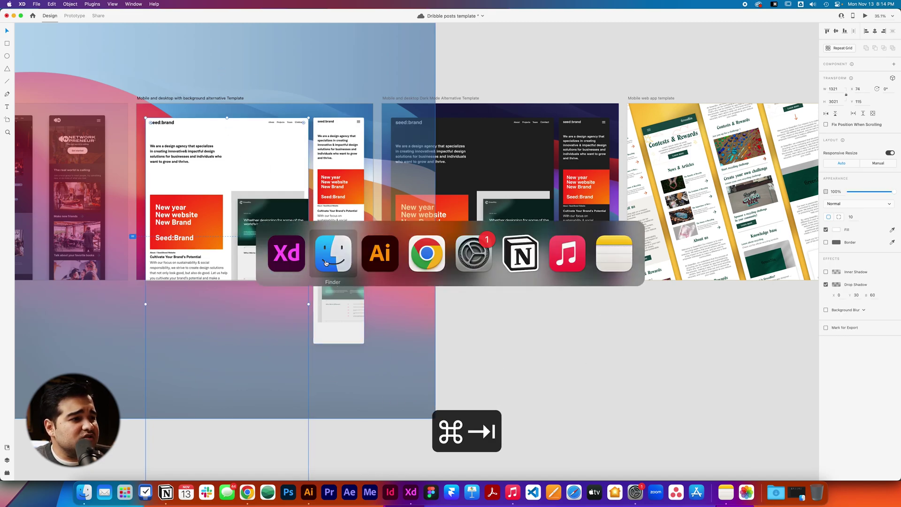
pyautogui.click(456, 123)
pyautogui.press('space')
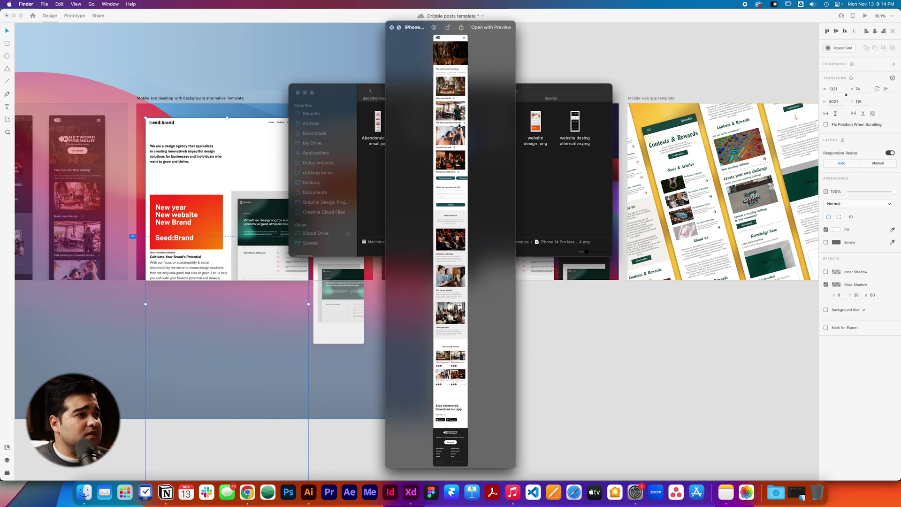
pyautogui.press('Left')
pyautogui.press('space')
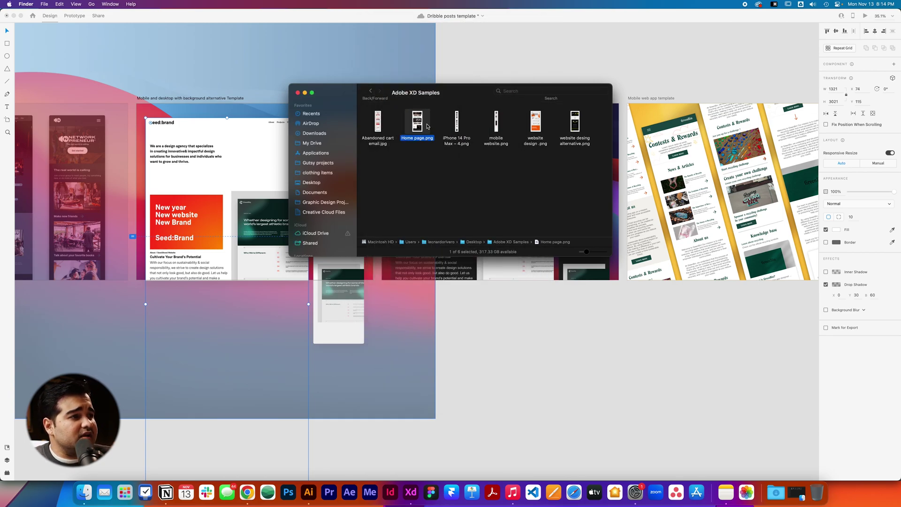
pyautogui.moveTo(421, 122); pyautogui.dragTo(203, 119)
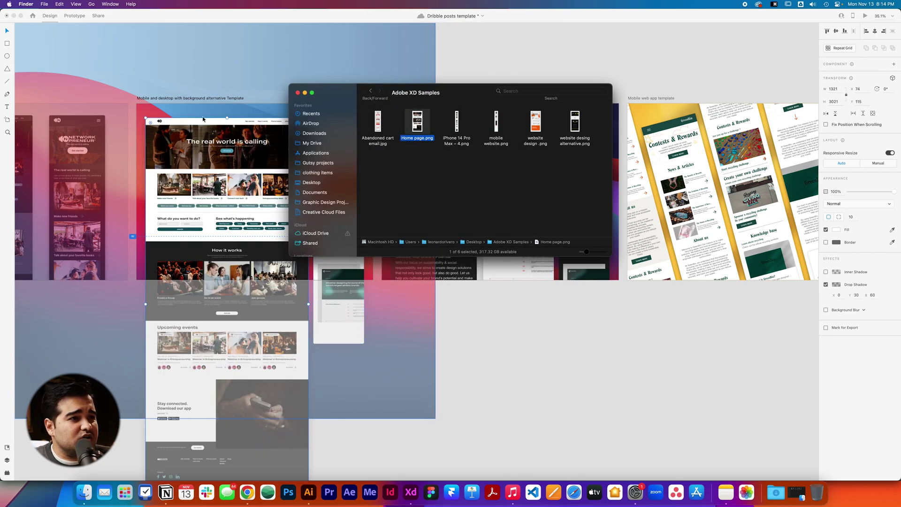
# - Fill the mobile mockup with iPhone 14 Pro Max – 4.png and shift the image down inside its frame to show the page header
pyautogui.moveTo(446, 93); pyautogui.dragTo(601, 135)
pyautogui.moveTo(610, 167); pyautogui.dragTo(339, 225)
pyautogui.doubleClick(342, 159)
pyautogui.moveTo(342, 160); pyautogui.dragTo(345, 310)
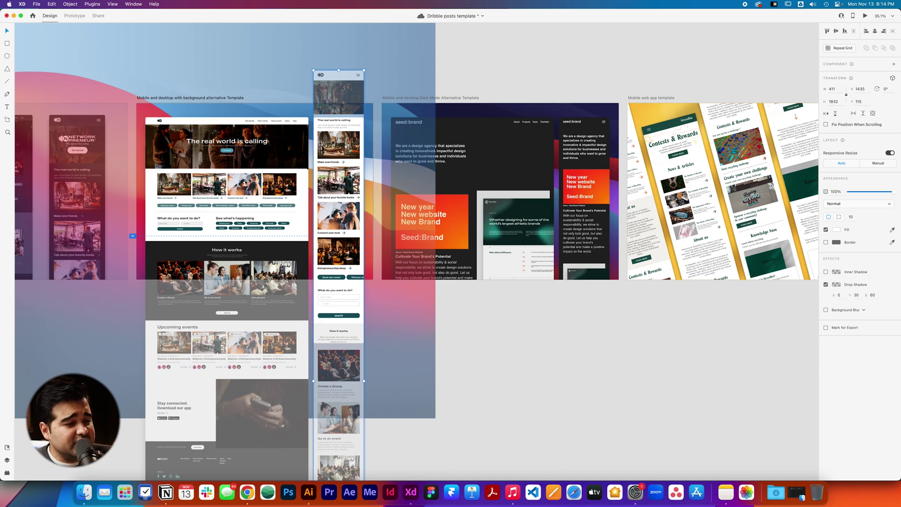
pyautogui.moveTo(343, 166); pyautogui.dragTo(339, 209)
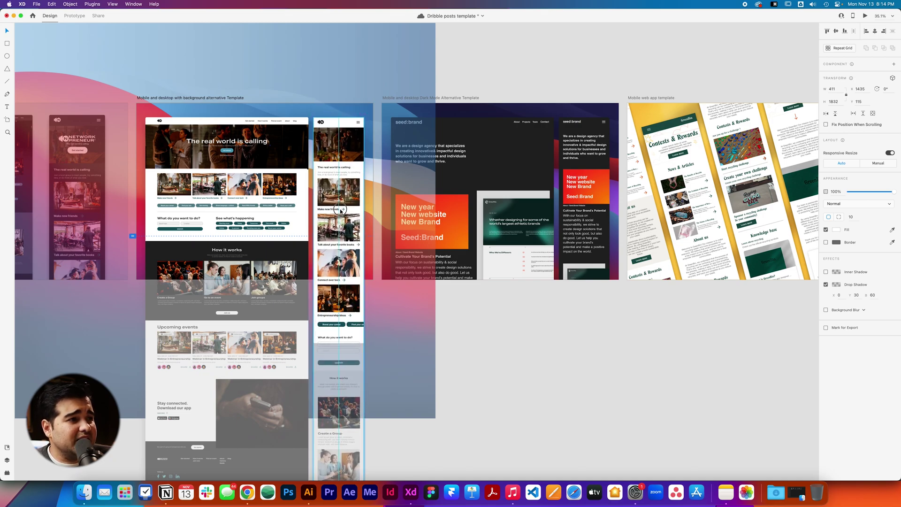
pyautogui.press('Escape')
# - Look over the finished desktop and mobile artboard and the remaining templates up to the Desktop site alternative Template
pyautogui.scroll(3, 200, 143)
pyautogui.scroll(2, 199, 144)
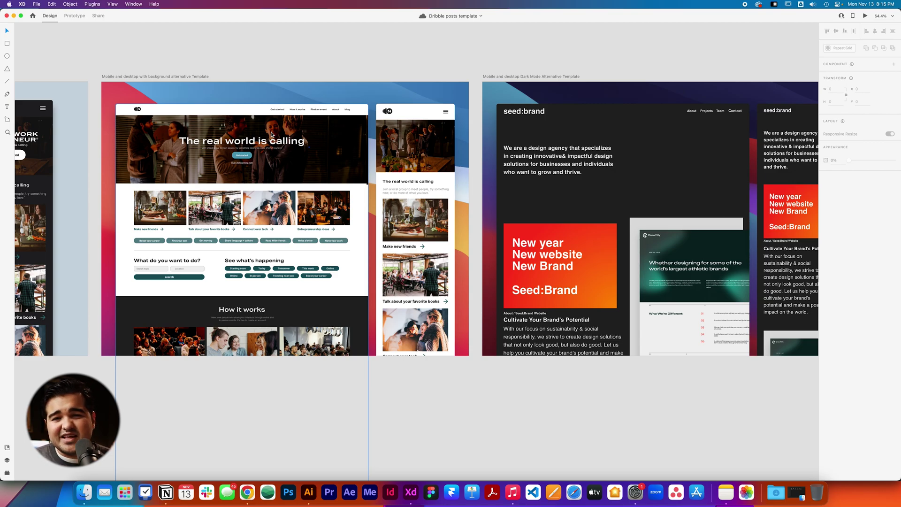
pyautogui.moveTo(428, 63); pyautogui.dragTo(87, 73)
pyautogui.moveTo(655, 111); pyautogui.dragTo(271, 88)
pyautogui.hscroll(10, 271, 88)
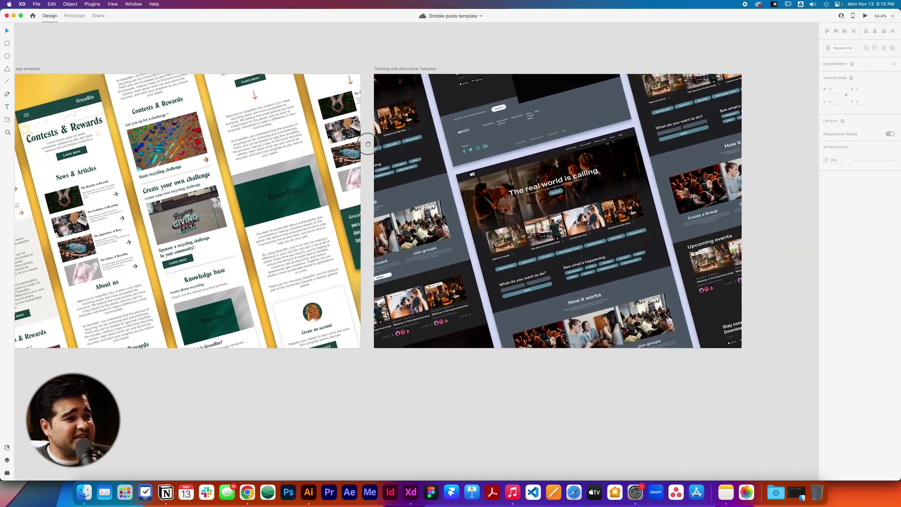
pyautogui.scroll(-3, 369, 147)
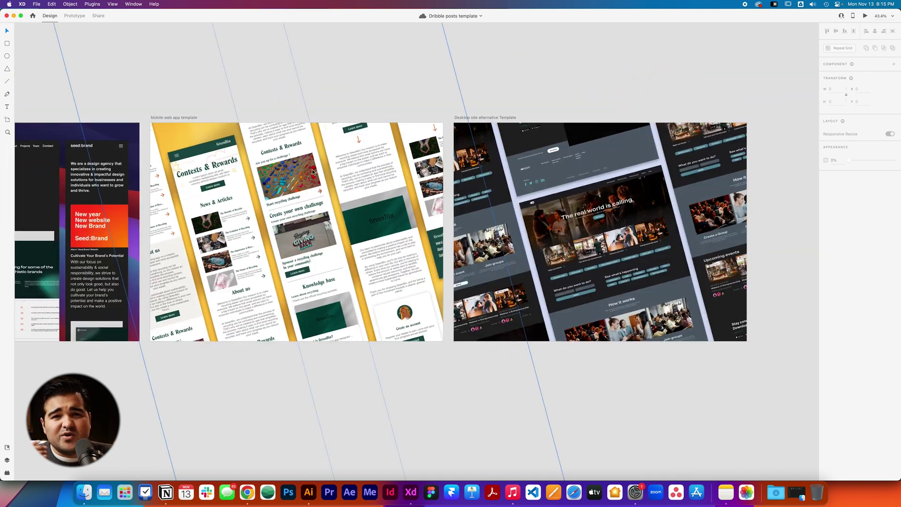
# - Fill the Contests & Rewards screen in the Mobile web app template with mobile website.png from Finder's Adobe XD Samples folder
pyautogui.click(240, 210)
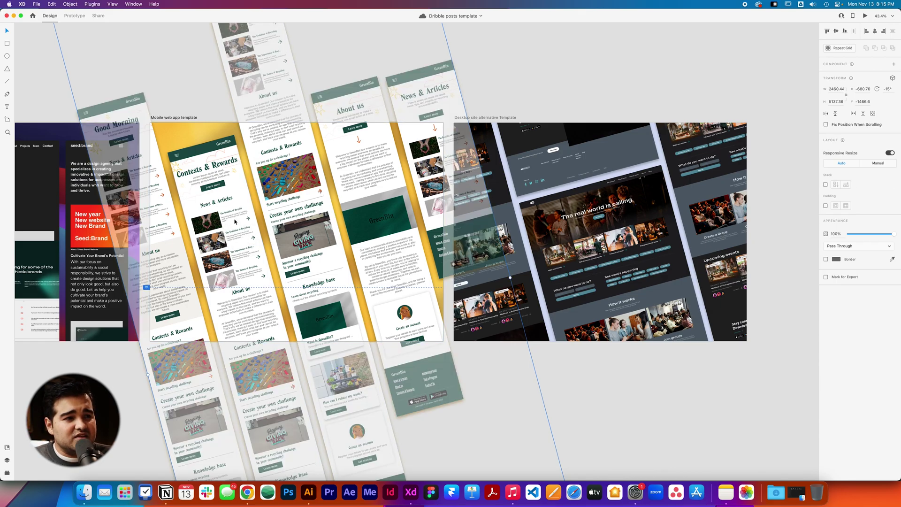
pyautogui.press('super+Tab')
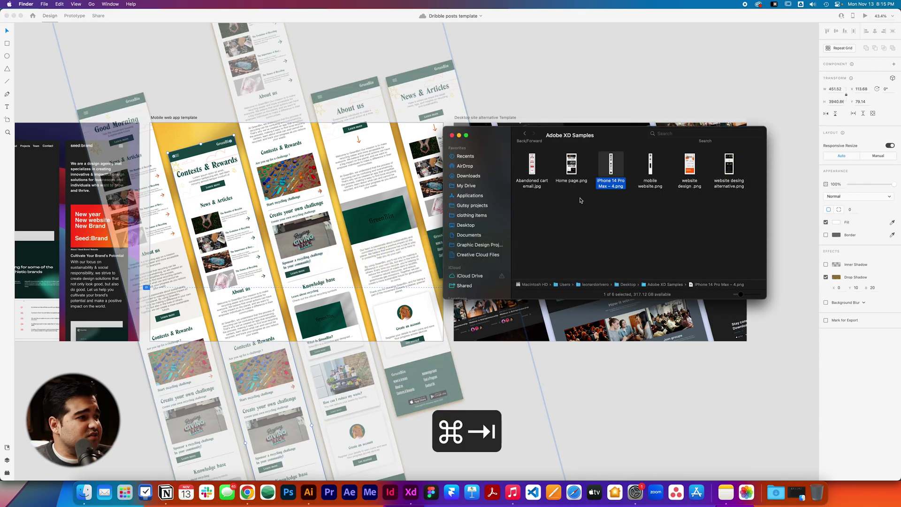
pyautogui.click(646, 224)
pyautogui.click(660, 186)
pyautogui.press('space')
pyautogui.press('space')
pyautogui.press('space')
pyautogui.press('space')
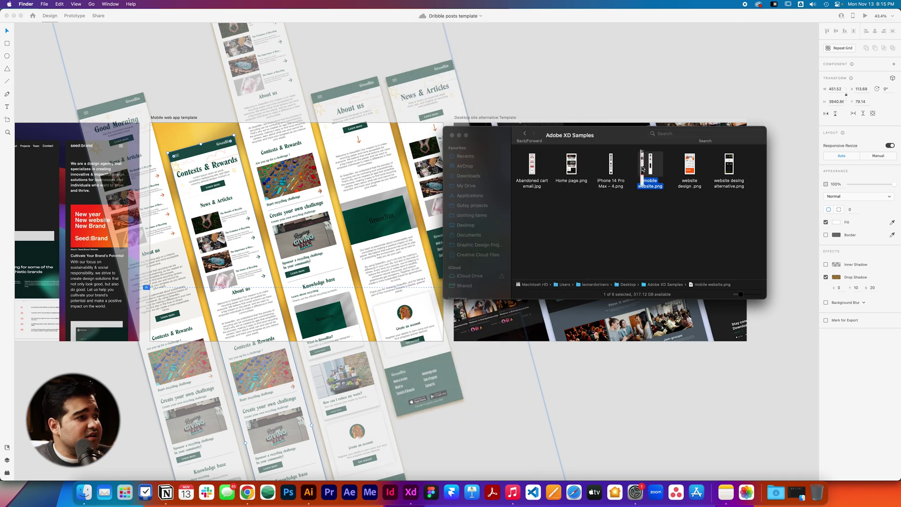
pyautogui.moveTo(650, 164); pyautogui.dragTo(244, 202)
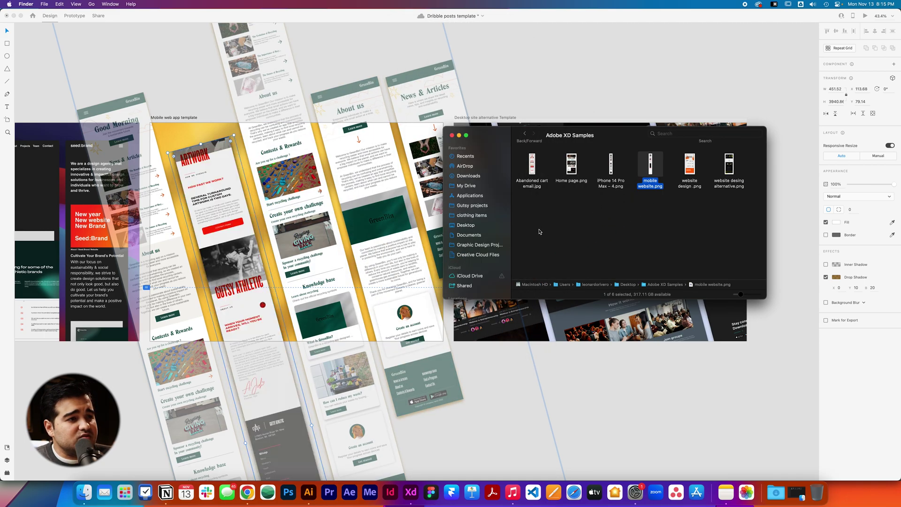
# - Reposition the placed mobile website image inside its tilted frame so the dark header sits at the frame's top edge
pyautogui.click(265, 297)
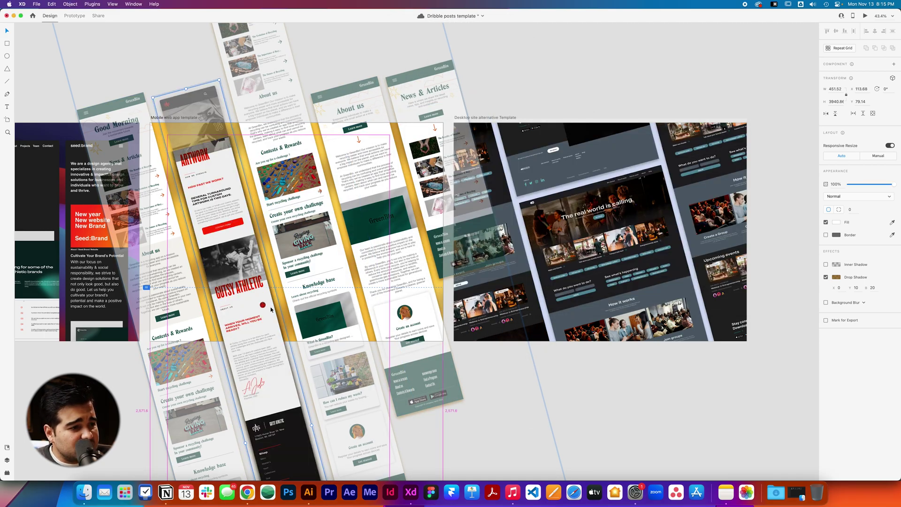
pyautogui.press('super+z')
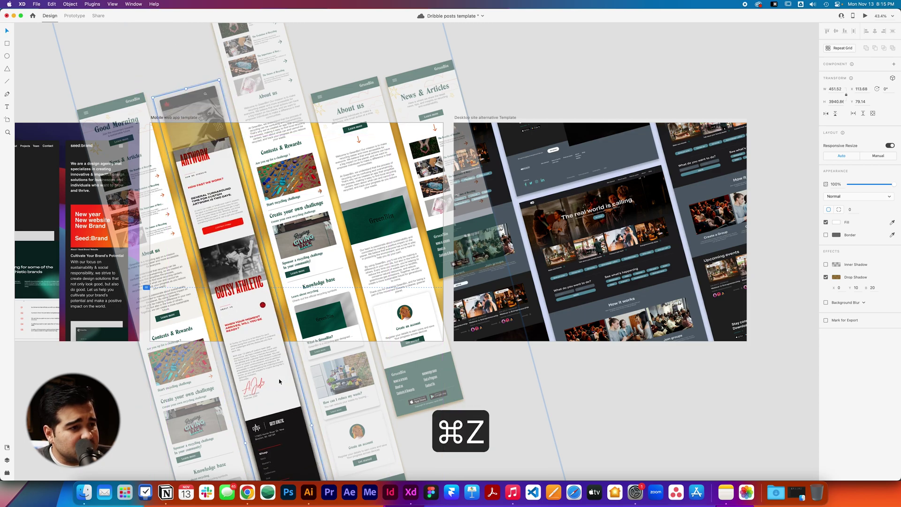
pyautogui.moveTo(199, 169); pyautogui.dragTo(199, 145)
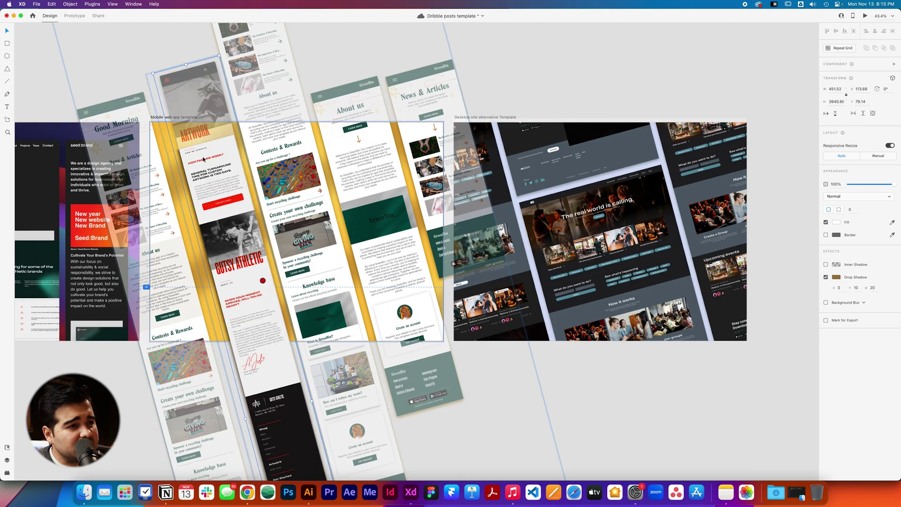
pyautogui.press('super+z')
pyautogui.scroll(-3, 212, 197)
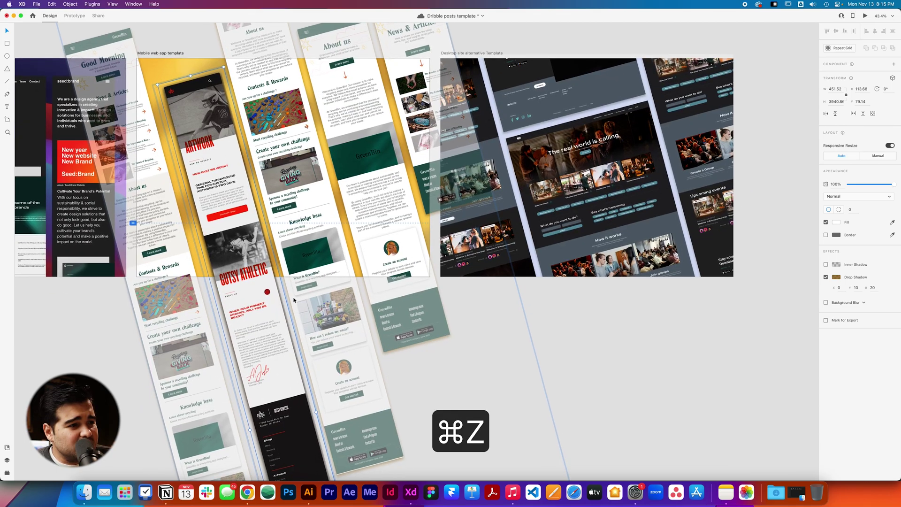
pyautogui.moveTo(315, 404); pyautogui.dragTo(315, 414)
pyautogui.moveTo(275, 374); pyautogui.dragTo(261, 342)
pyautogui.moveTo(304, 382); pyautogui.dragTo(305, 383)
pyautogui.moveTo(240, 248); pyautogui.dragTo(248, 278)
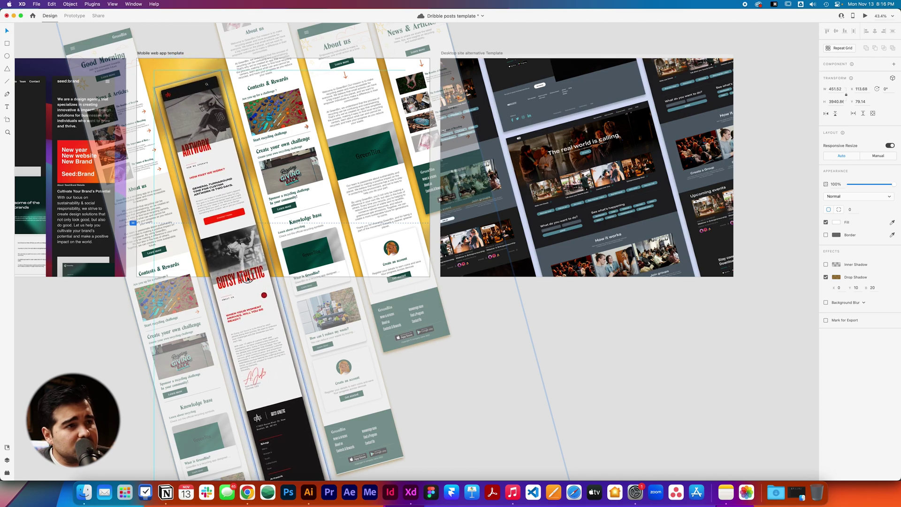
pyautogui.scroll(-2, 247, 277)
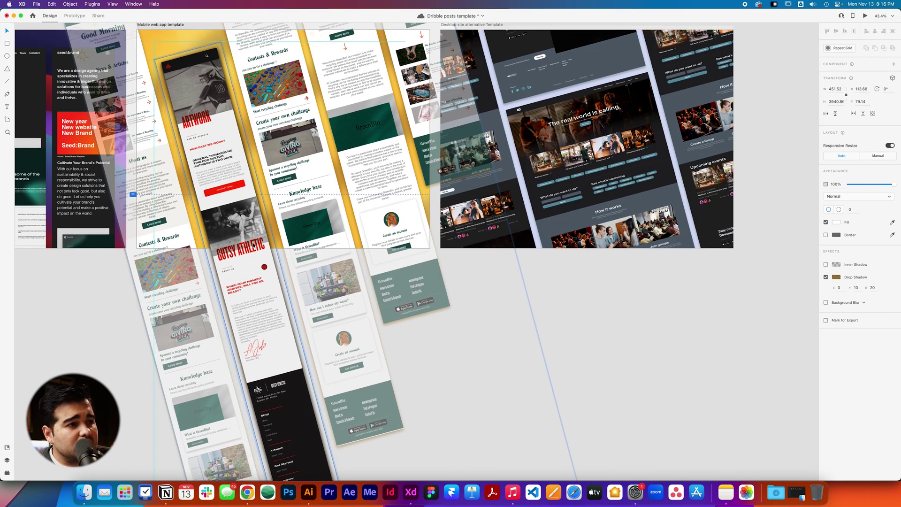
pyautogui.click(453, 345)
# - Replace the Good Morning screen in the Mobile web app template with a duplicate of the Gutsy Athletic screen
pyautogui.scroll(3, 453, 345)
pyautogui.click(175, 169)
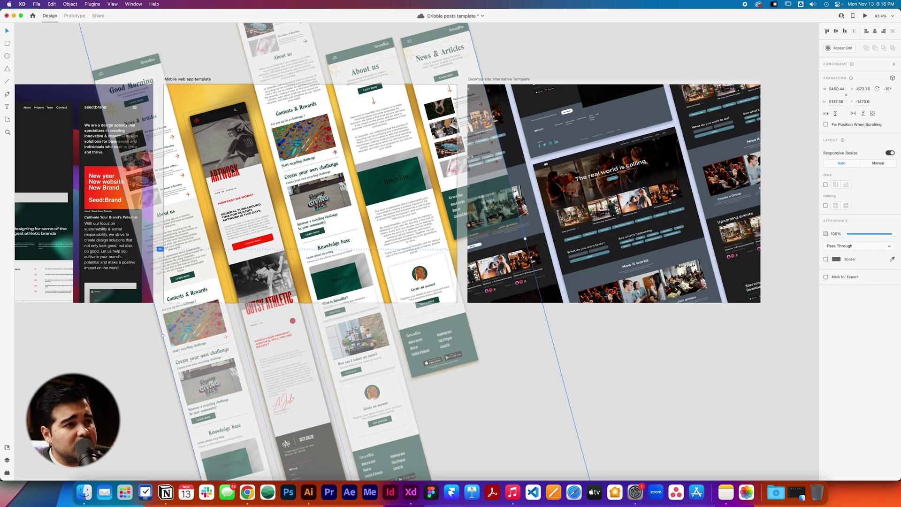
pyautogui.moveTo(248, 174); pyautogui.dragTo(203, 311)
pyautogui.moveTo(192, 298); pyautogui.dragTo(202, 284)
pyautogui.press('super+x')
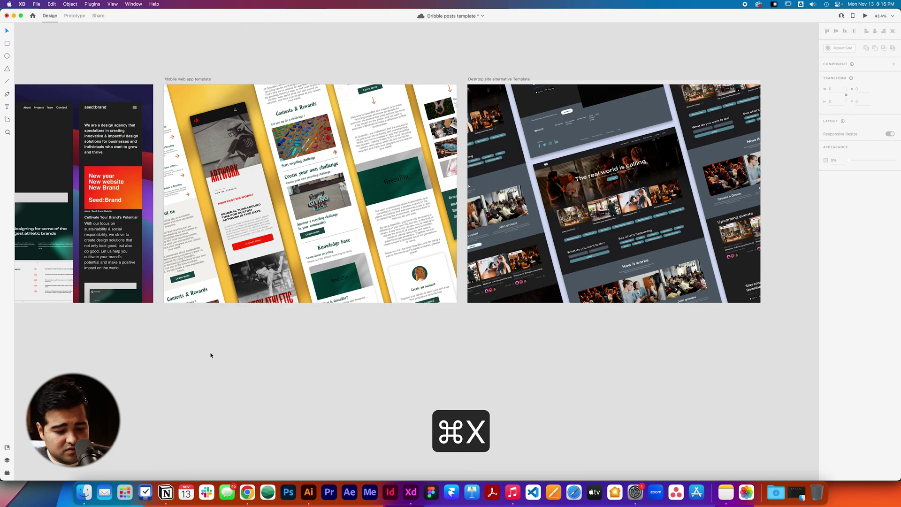
pyautogui.press('super+v')
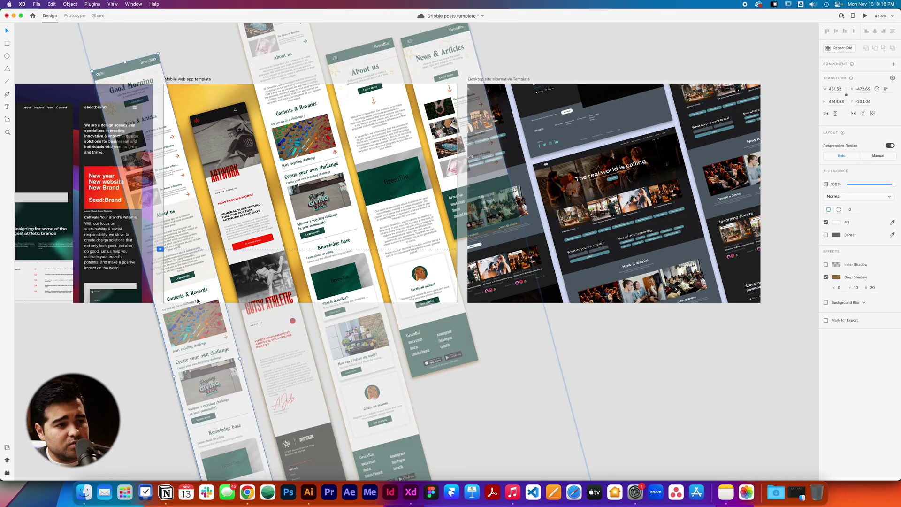
pyautogui.press('super+f')
pyautogui.press('super+v')
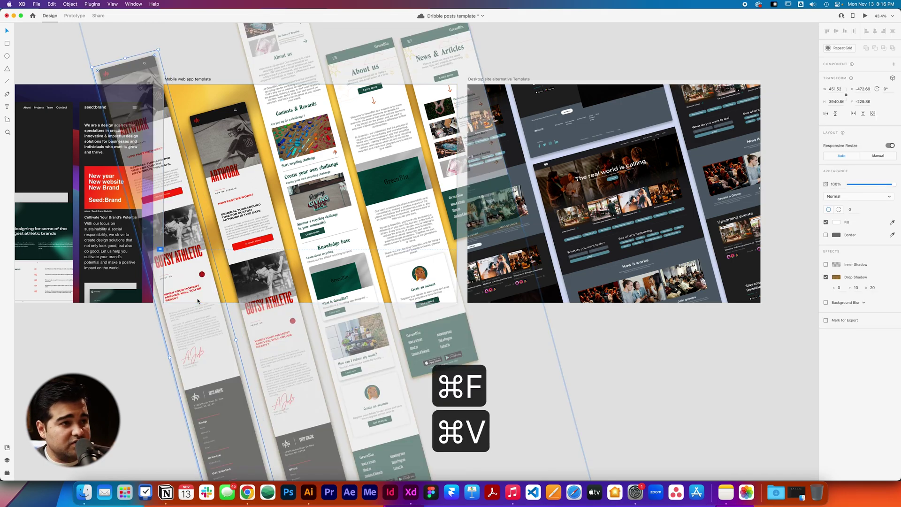
# - Place another Gutsy Athletic duplicate over the middle recycling screen, shifted up to about X 246, Y -1397 so its footer shows
pyautogui.hscroll(3, 197, 289)
pyautogui.moveTo(87, 263); pyautogui.dragTo(196, 83)
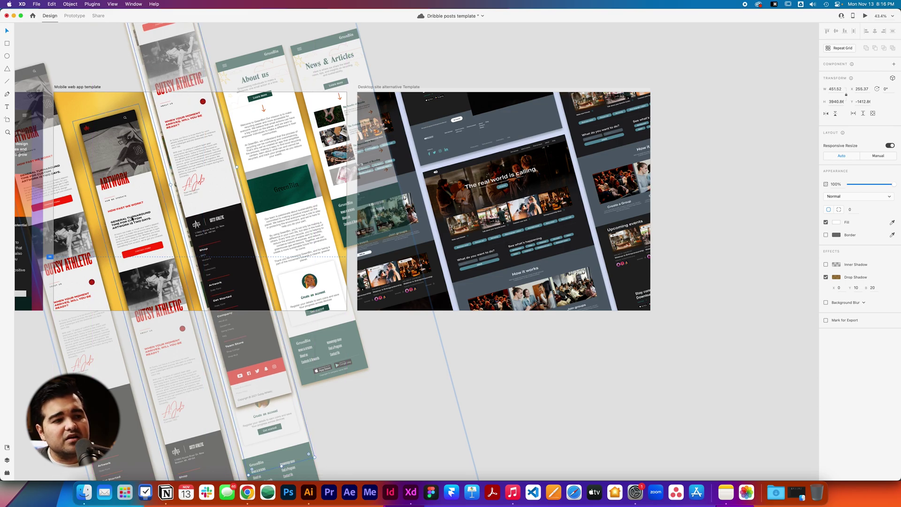
pyautogui.scroll(2, 202, 265)
pyautogui.hscroll(2, 202, 265)
pyautogui.moveTo(186, 271); pyautogui.dragTo(183, 274)
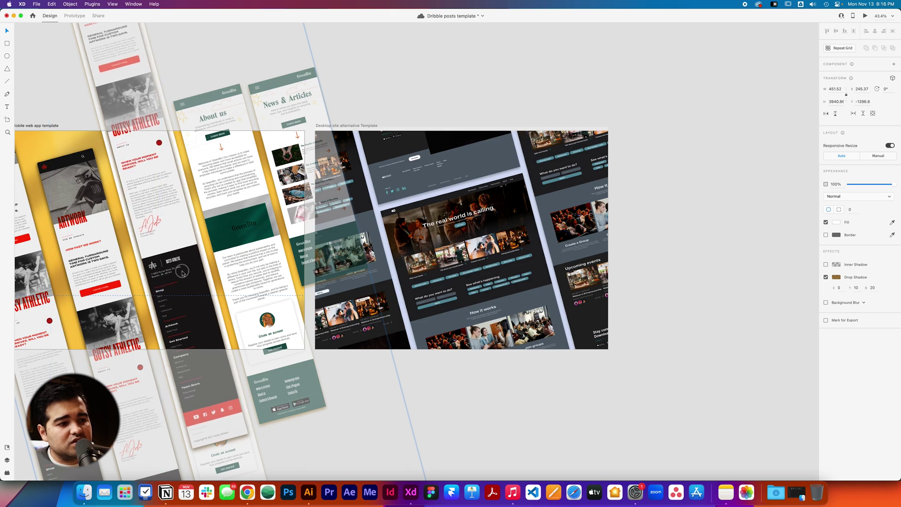
# - Swap the old middle screen for its Gutsy Athletic duplicate, and place further duplicates over the About us and News & Articles screens
pyautogui.press('super+x')
pyautogui.click(186, 293)
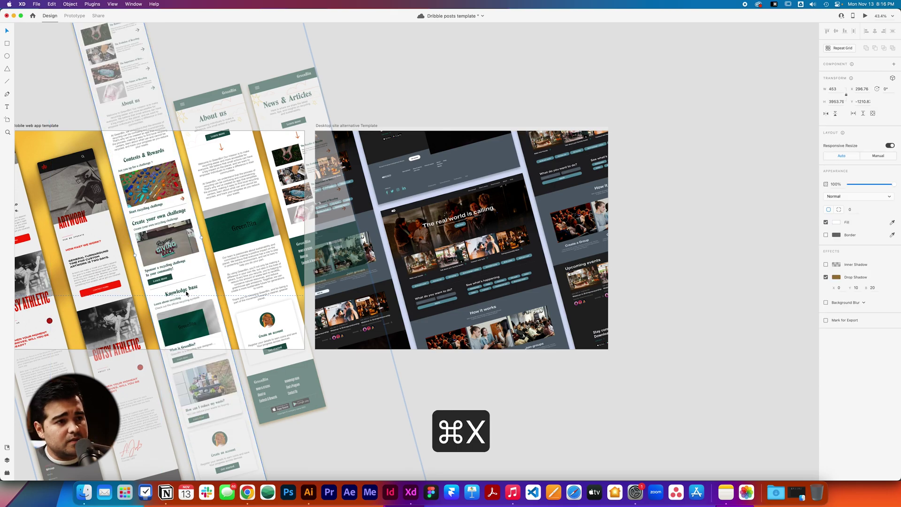
pyautogui.press('super+x')
pyautogui.press('super+v')
pyautogui.moveTo(186, 291); pyautogui.dragTo(267, 122)
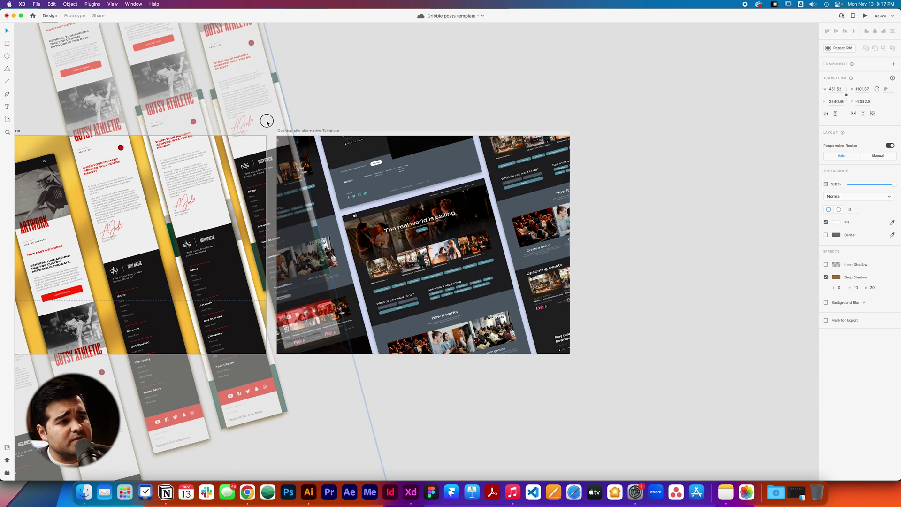
pyautogui.click(217, 179)
pyautogui.press('BackSpace')
pyautogui.press('super+z')
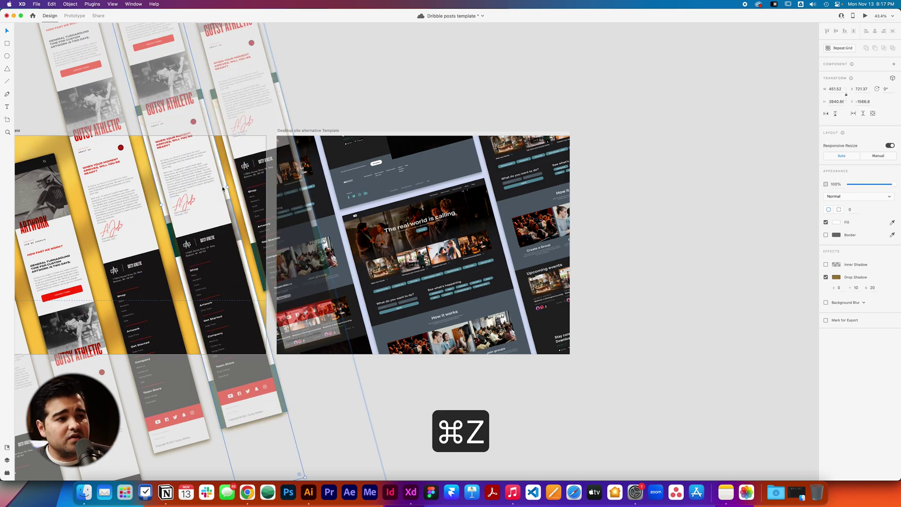
# - Cut the duplicate covering the About us screen, remove that old screen, and paste the duplicate back in its place
pyautogui.press('super+c')
pyautogui.press('super+x')
pyautogui.click(216, 202)
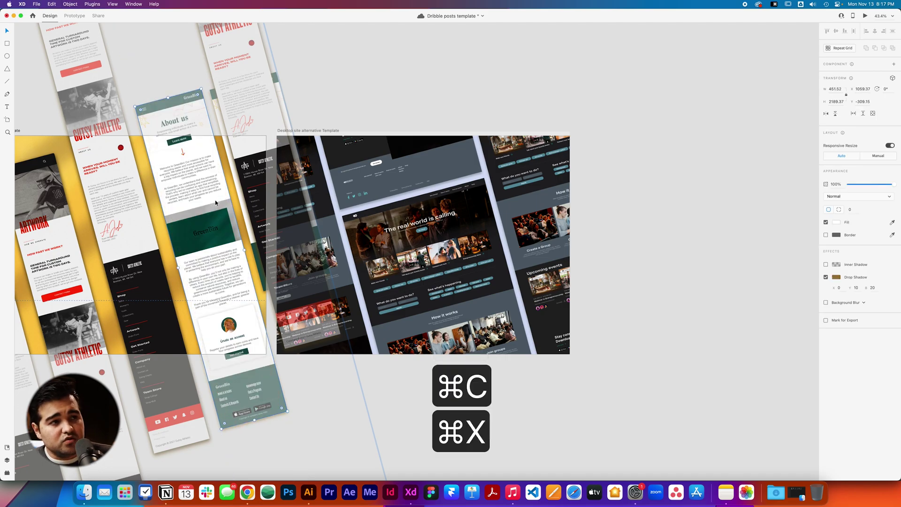
pyautogui.press('super+x')
pyautogui.press('super+v')
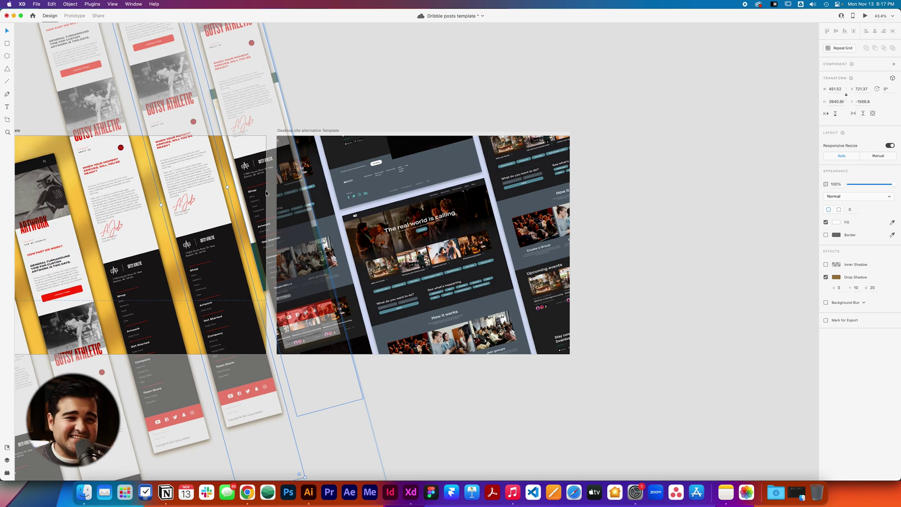
# - Undo the misplaced Gutsy Athletic duplicate and replace the News & Articles screen with a new duplicate of the neighbouring footer screen
pyautogui.press('super+z')
pyautogui.press('super+z')
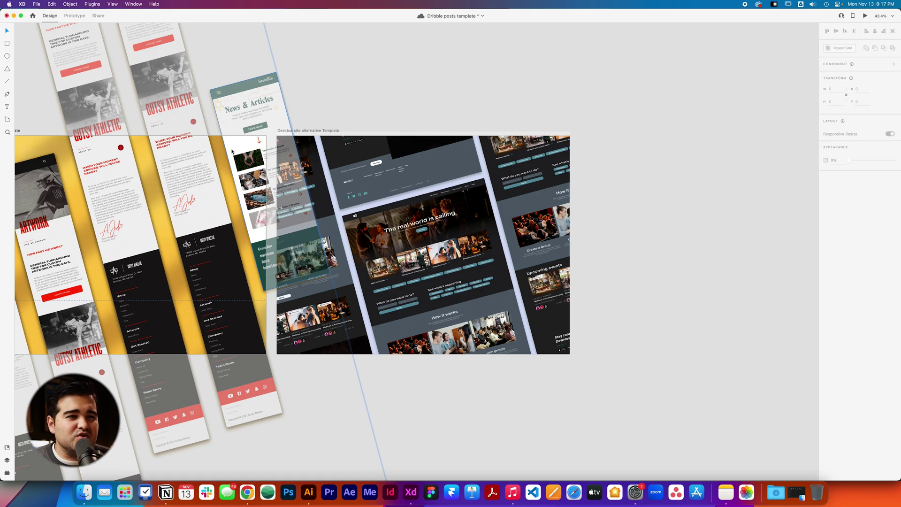
pyautogui.keyDown('alt'); pyautogui.moveTo(211, 181); pyautogui.dragTo(290, 181); pyautogui.keyUp('alt')
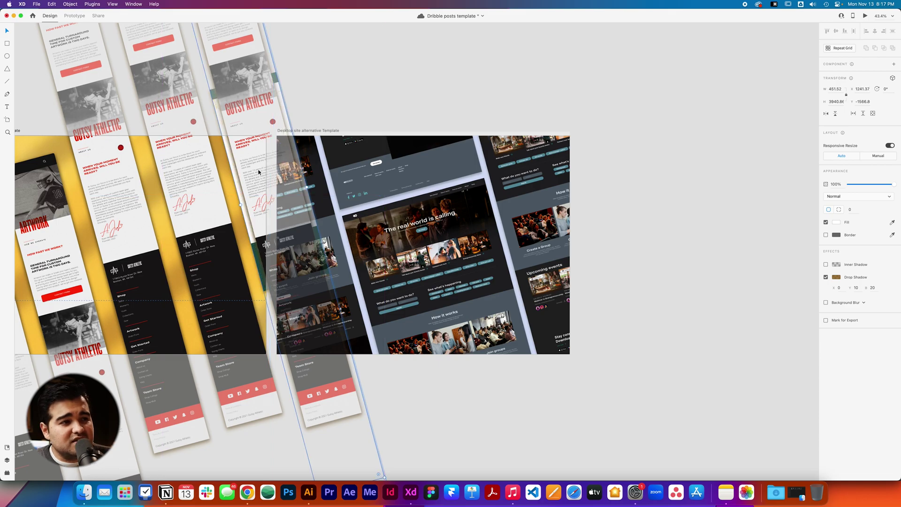
pyautogui.press('super+x')
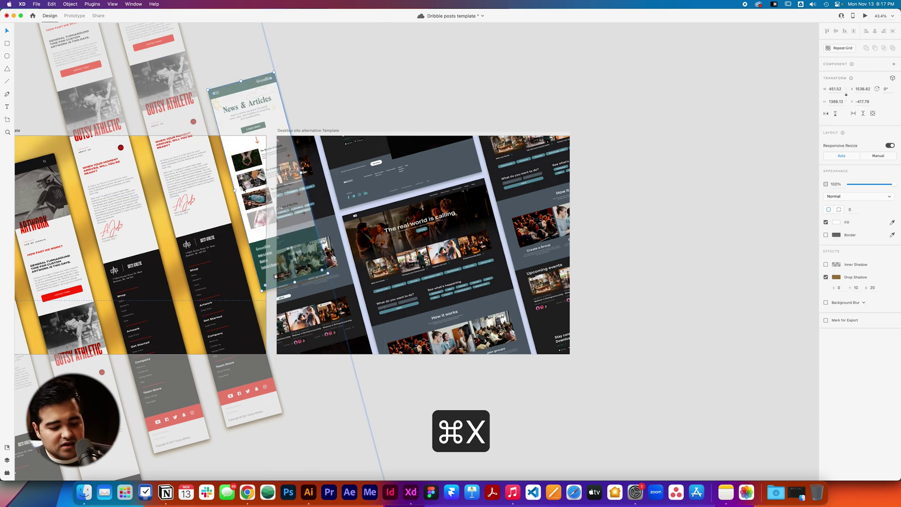
pyautogui.press('super+v')
pyautogui.click(519, 70)
pyautogui.hscroll(-4, 519, 70)
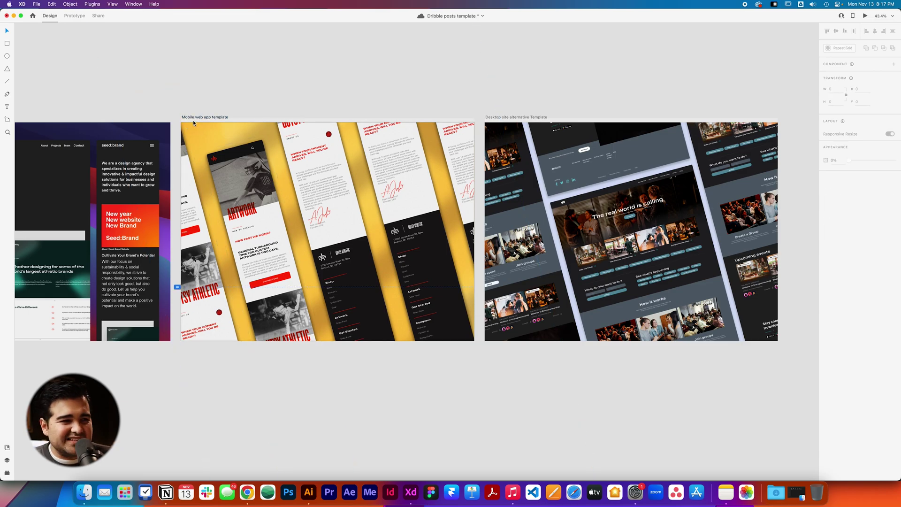
# - Set the Mobile web app template artboard's fill to the red sampled from the button on the Artwork screen
pyautogui.click(196, 119)
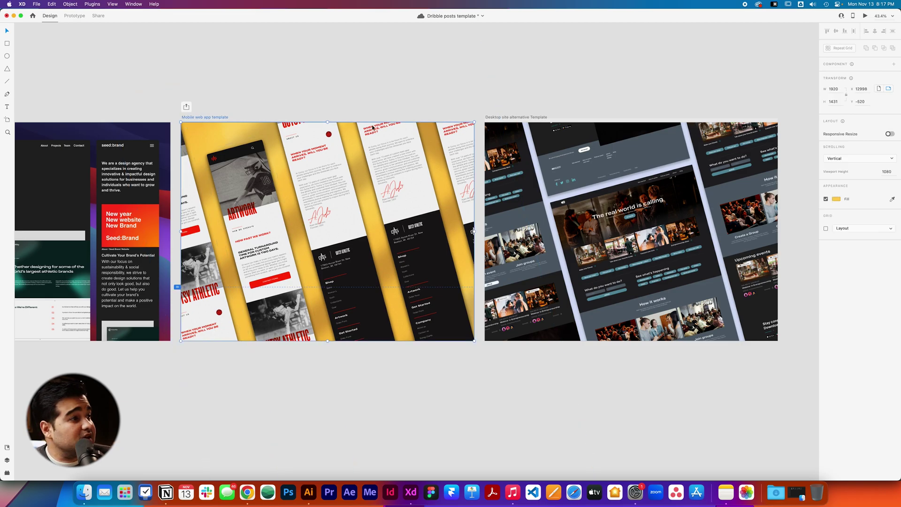
pyautogui.click(892, 199)
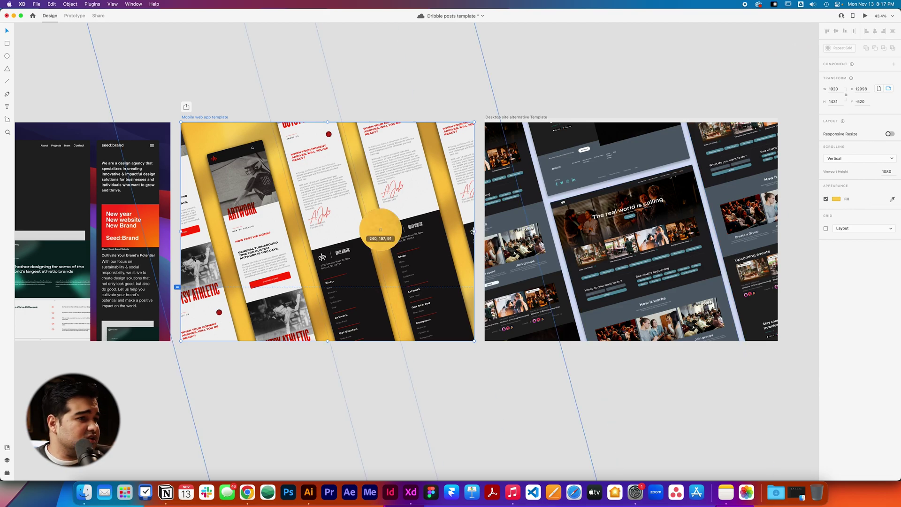
pyautogui.click(289, 276)
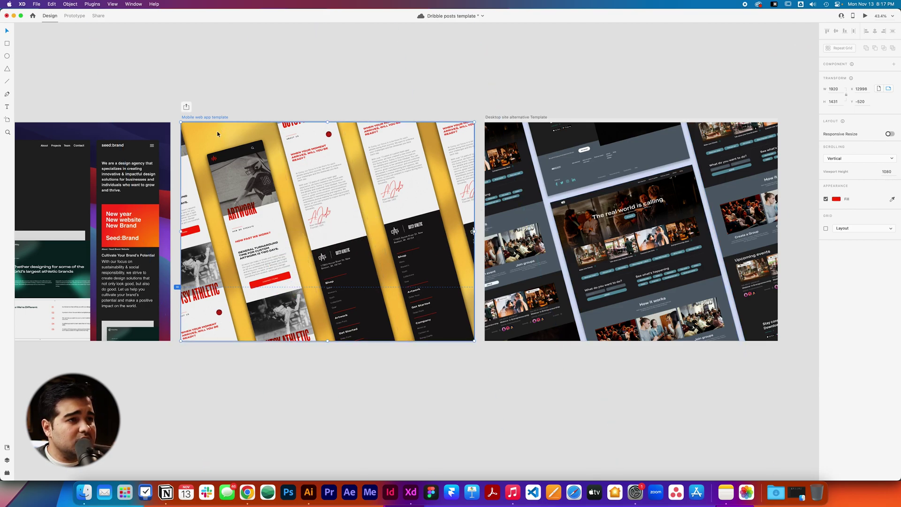
# - Try the Mobile web app template without its gold background image, and undo that removal
pyautogui.hscroll(-5, 202, 126)
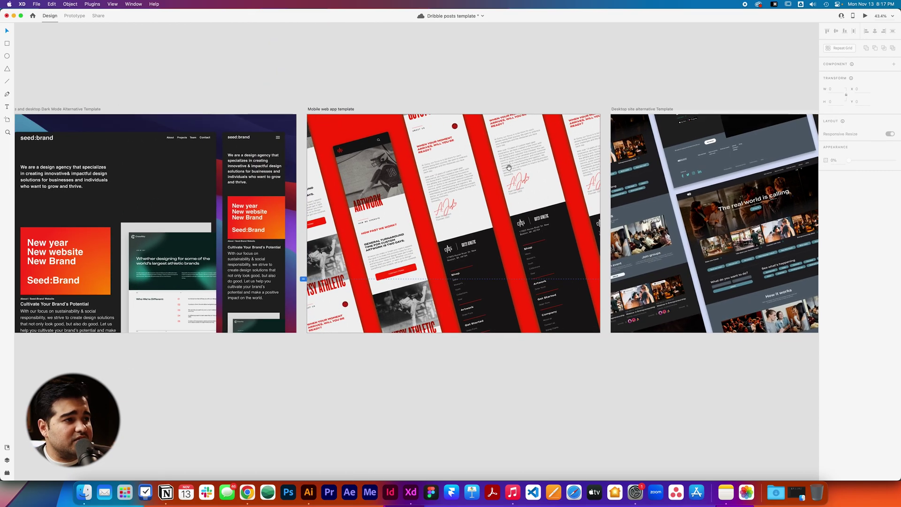
pyautogui.moveTo(186, 111); pyautogui.dragTo(273, 85)
pyautogui.scroll(-2, 554, 173)
pyautogui.hscroll(3, 273, 83)
pyautogui.press('super+z')
pyautogui.press('super+z')
pyautogui.press('super+z')
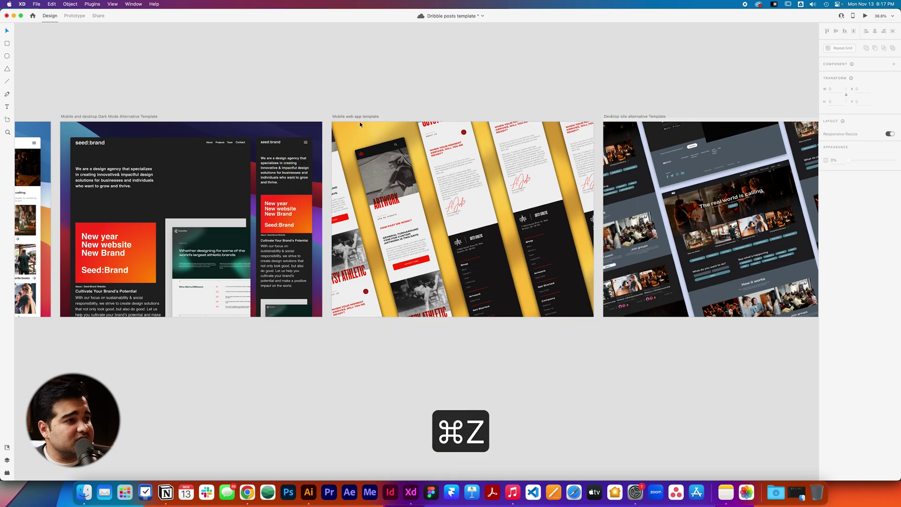
# - Blend the Mobile web app template's gold background image with the red fill, trying Soft Light before setting Multiply
pyautogui.hscroll(4, 338, 86)
pyautogui.scroll(-1, 338, 86)
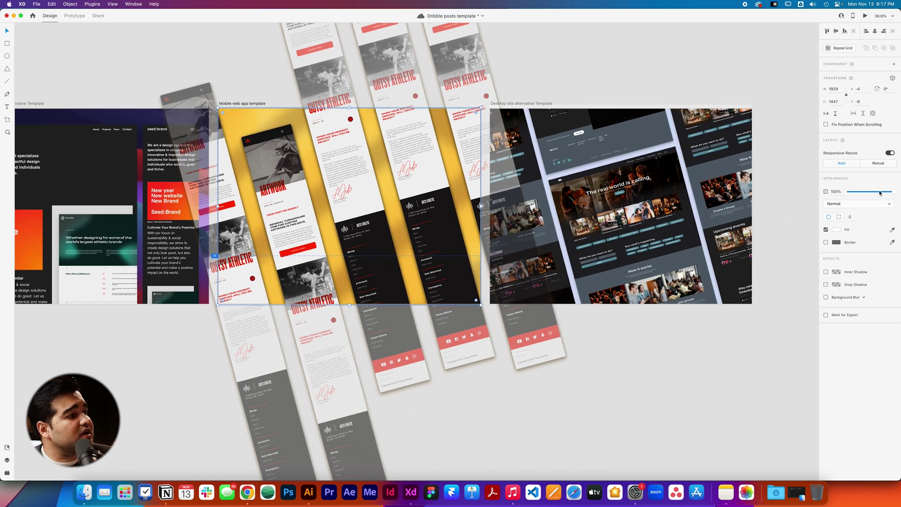
pyautogui.click(843, 203)
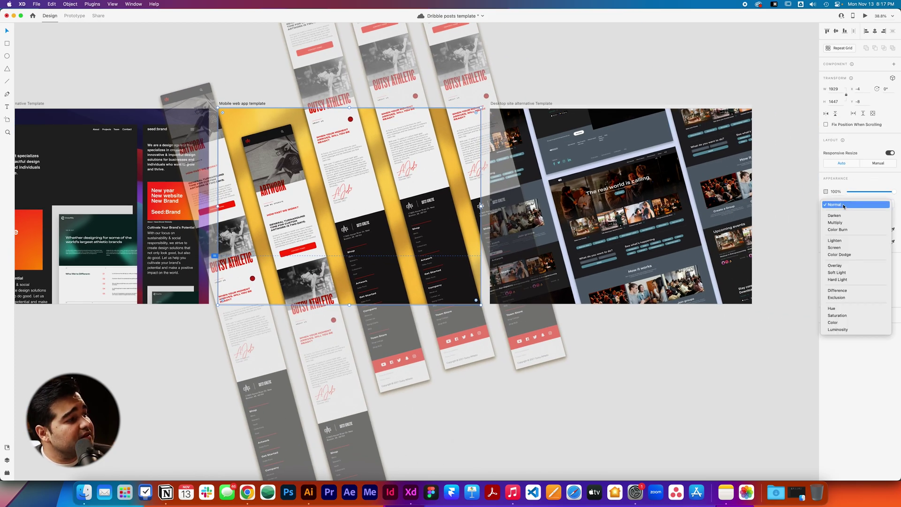
pyautogui.click(840, 274)
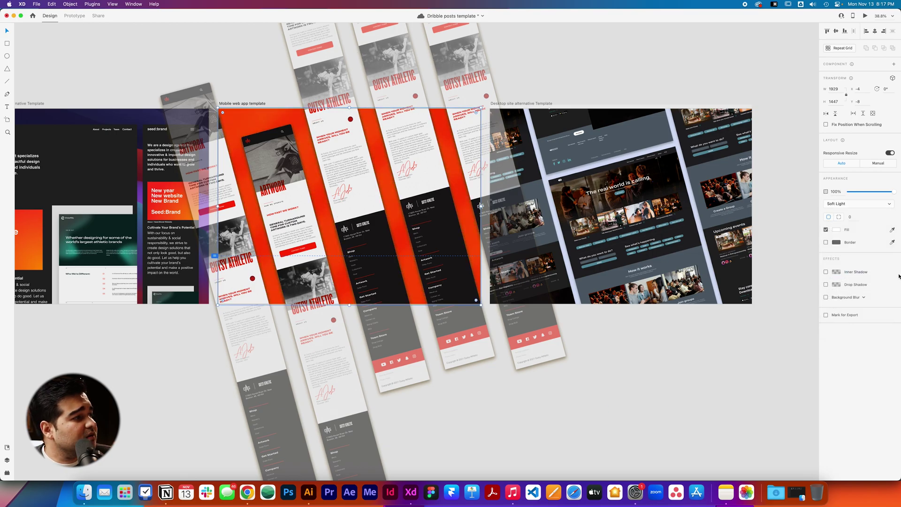
pyautogui.click(852, 205)
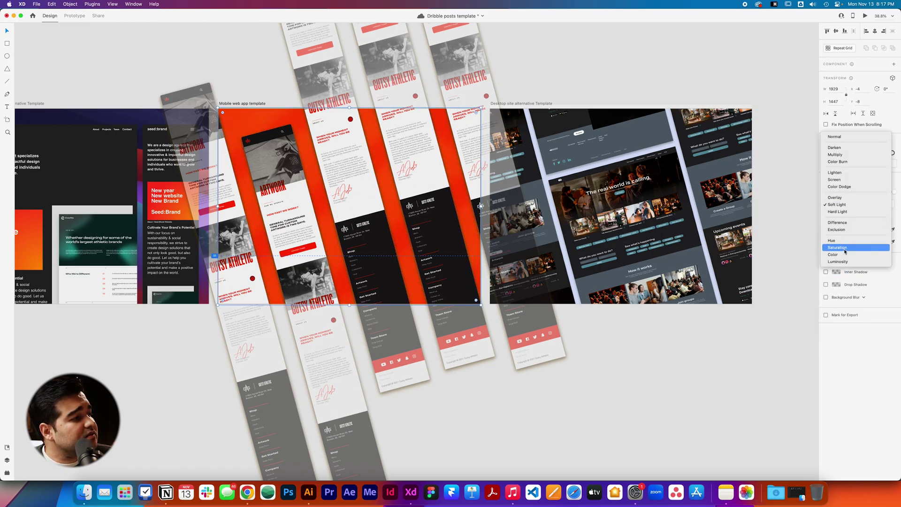
pyautogui.click(842, 156)
pyautogui.click(543, 366)
pyautogui.moveTo(543, 366); pyautogui.dragTo(517, 359)
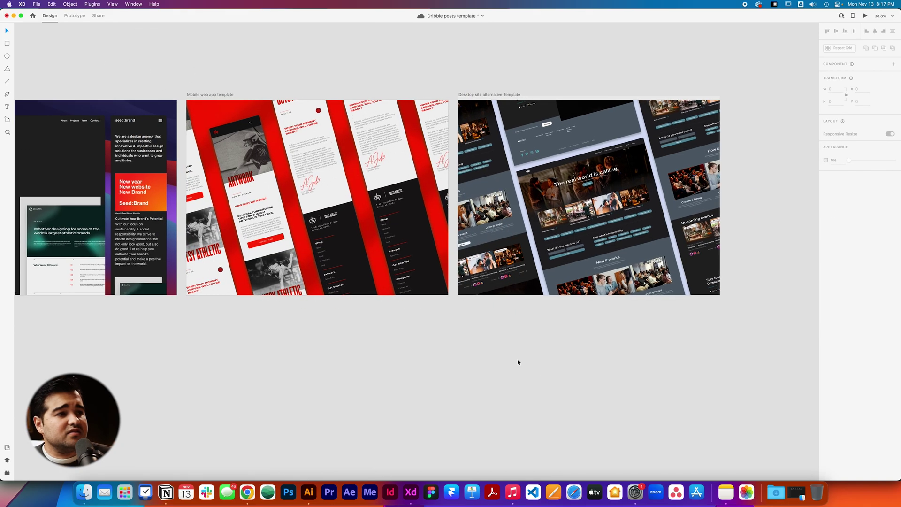